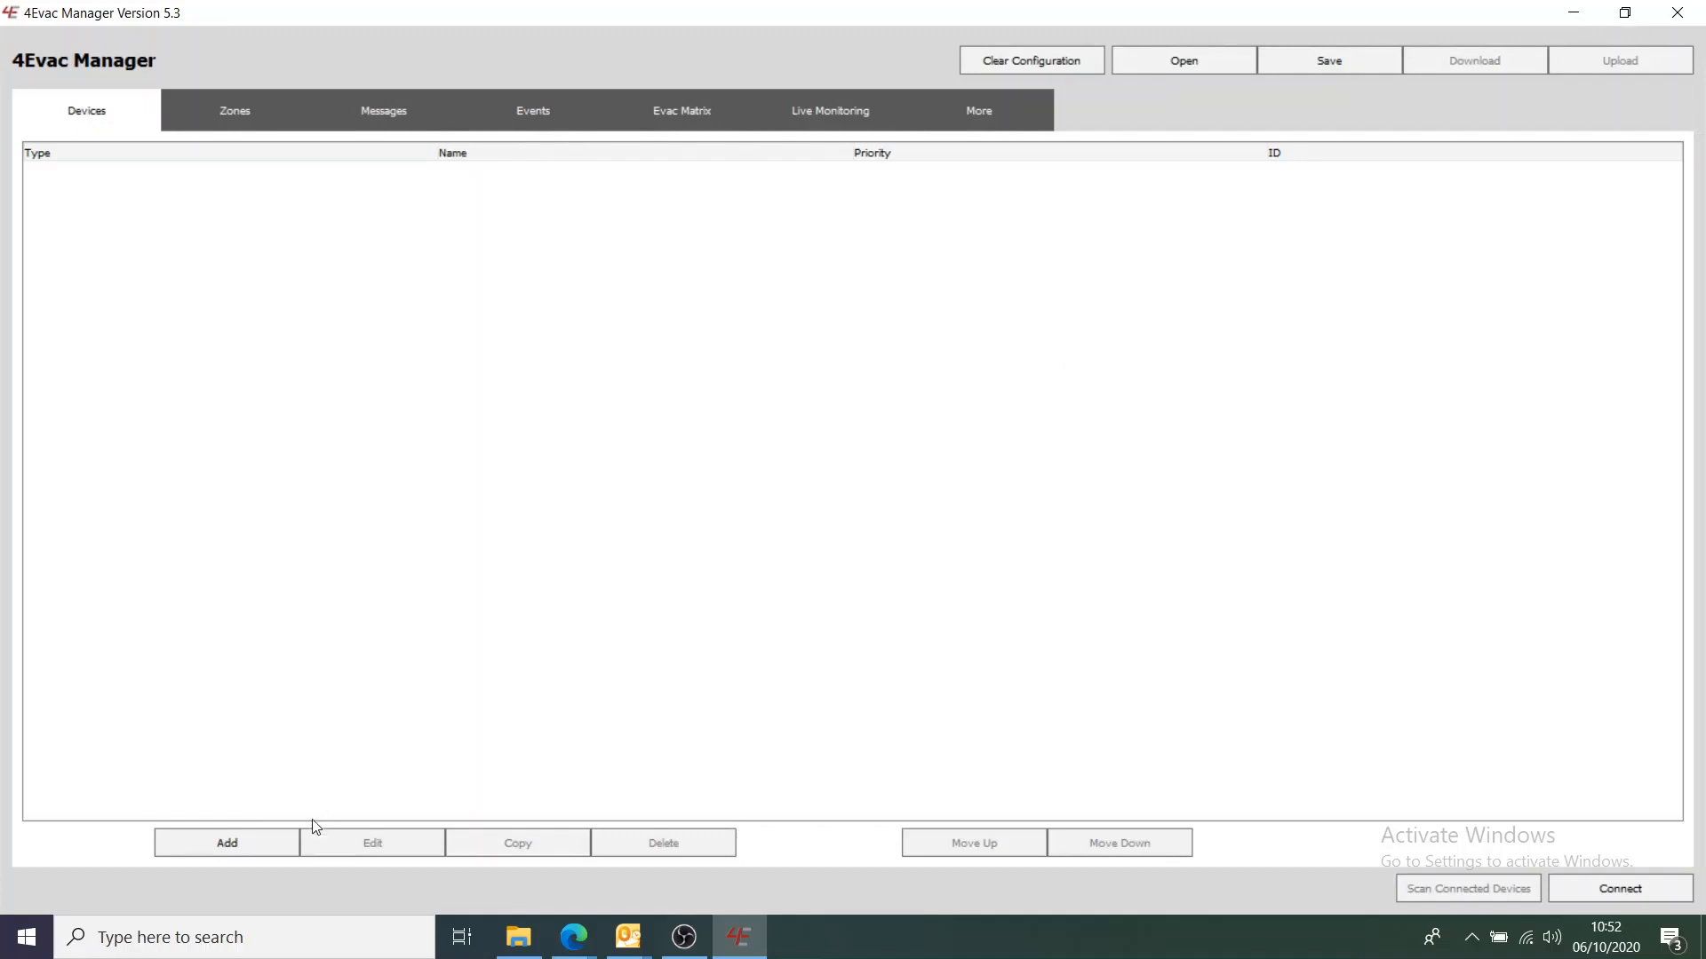
# Add an IMPACT-type device named IMPACT with ID 01 and priority 0
pyautogui.click(243, 854)
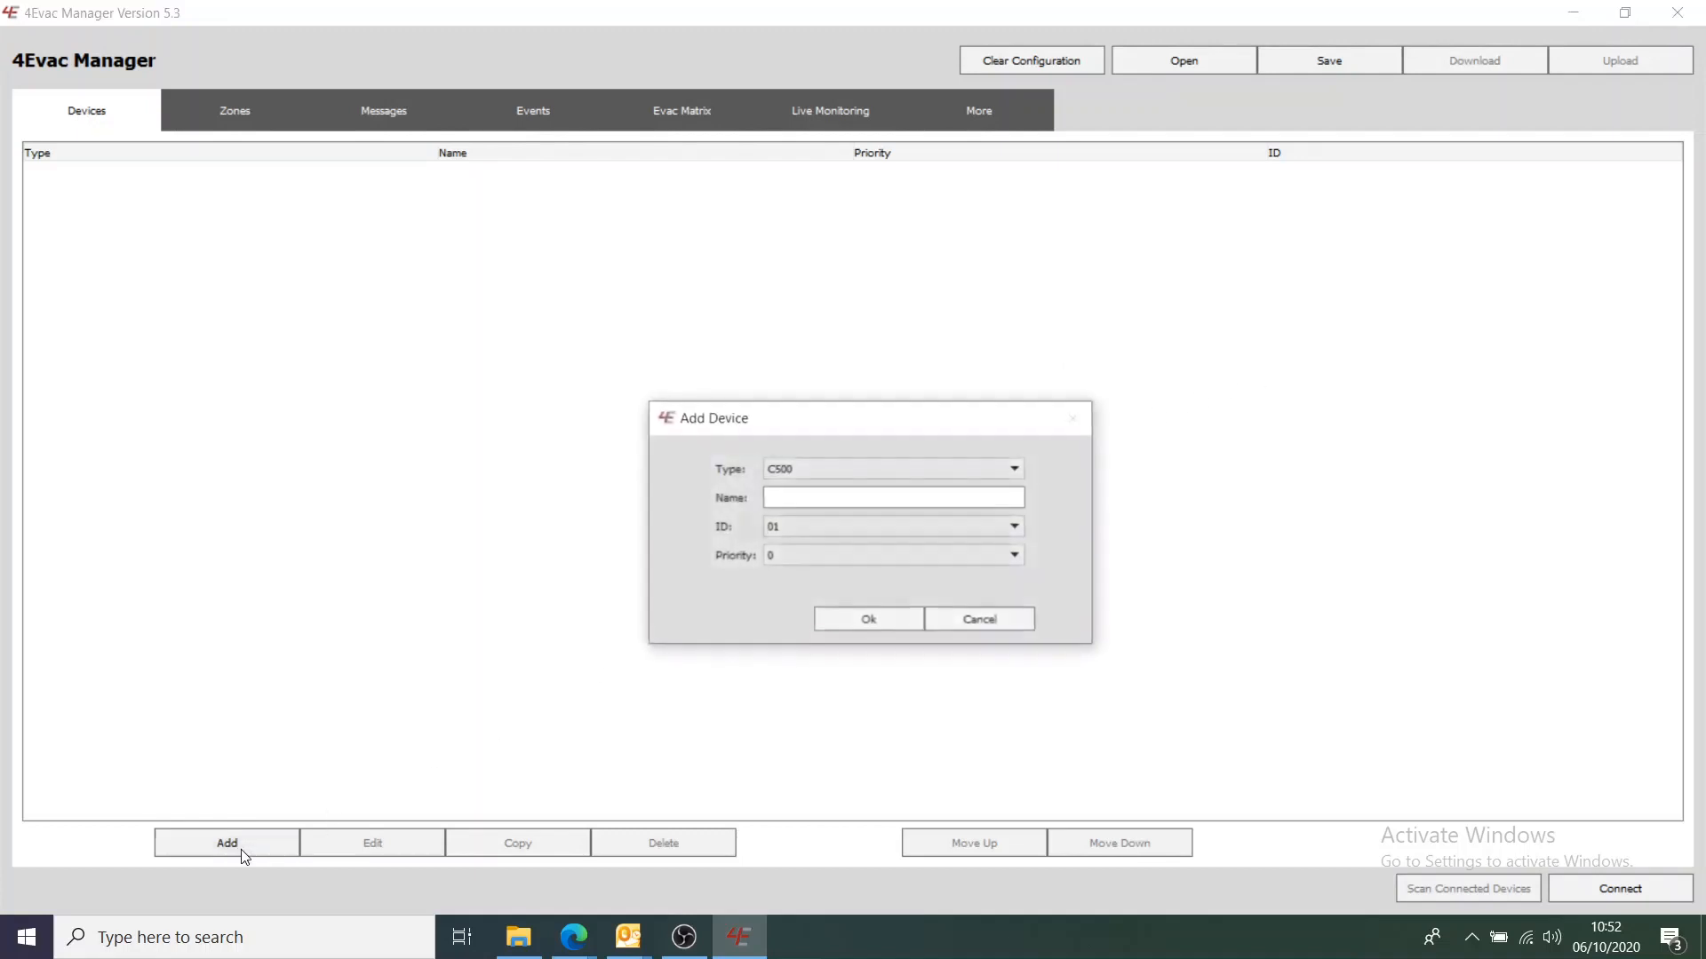
pyautogui.click(1019, 468)
pyautogui.click(1004, 504)
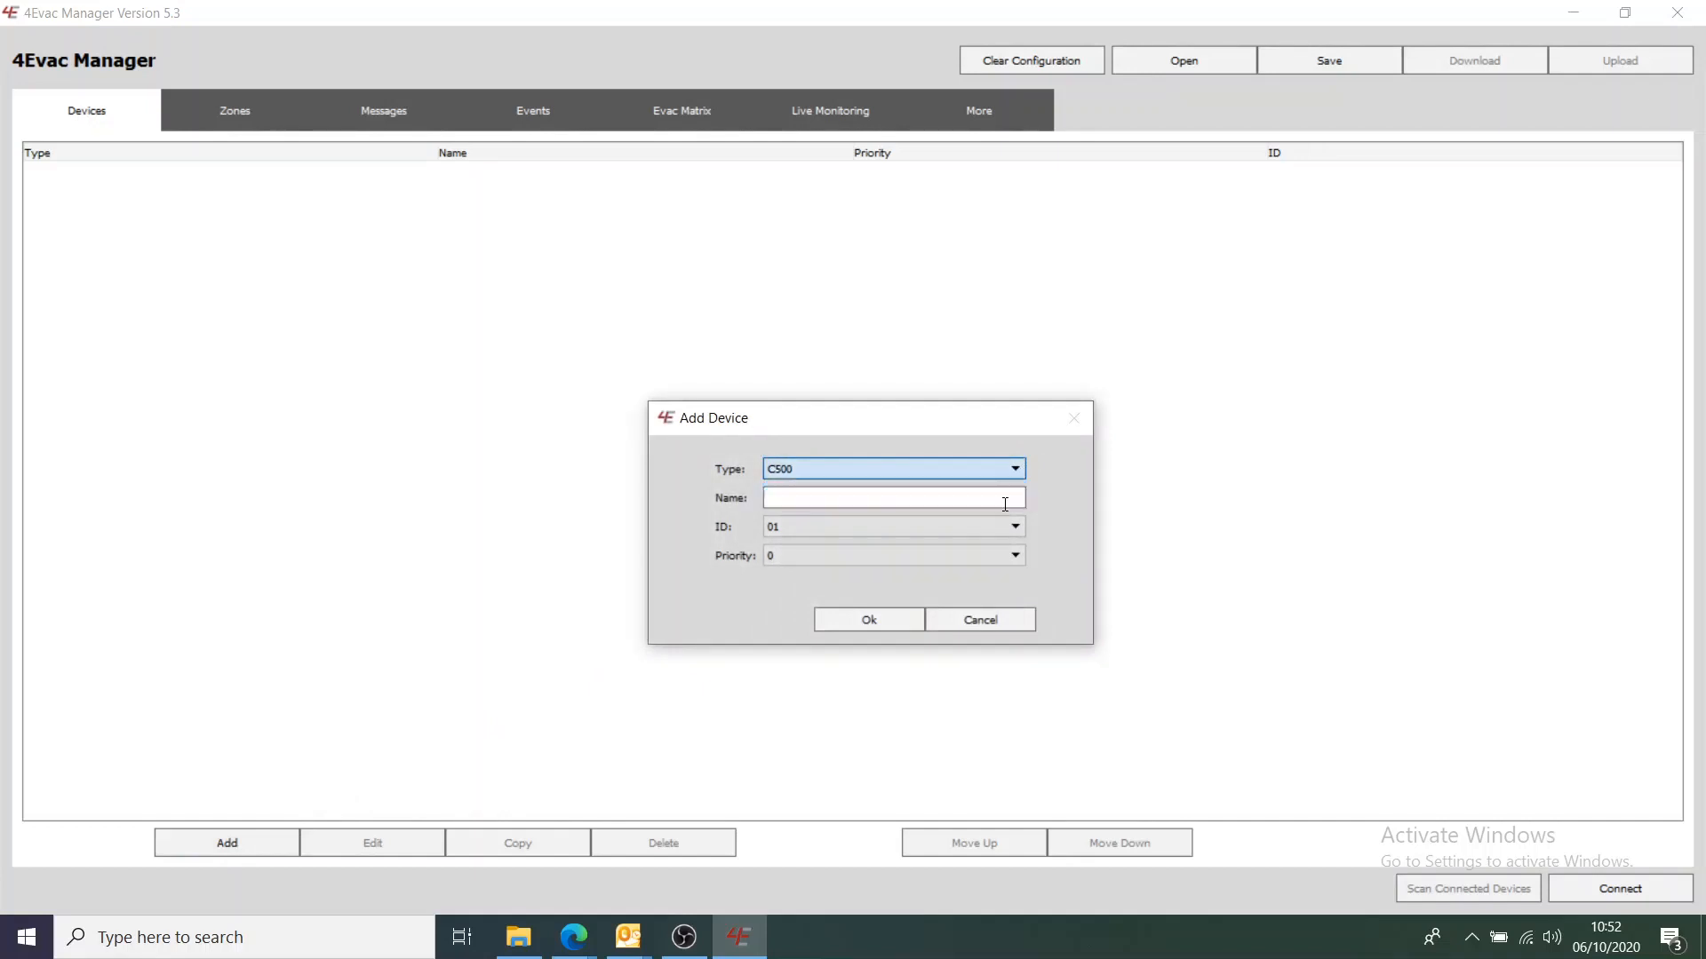
pyautogui.press('Down')
pyautogui.click(898, 497)
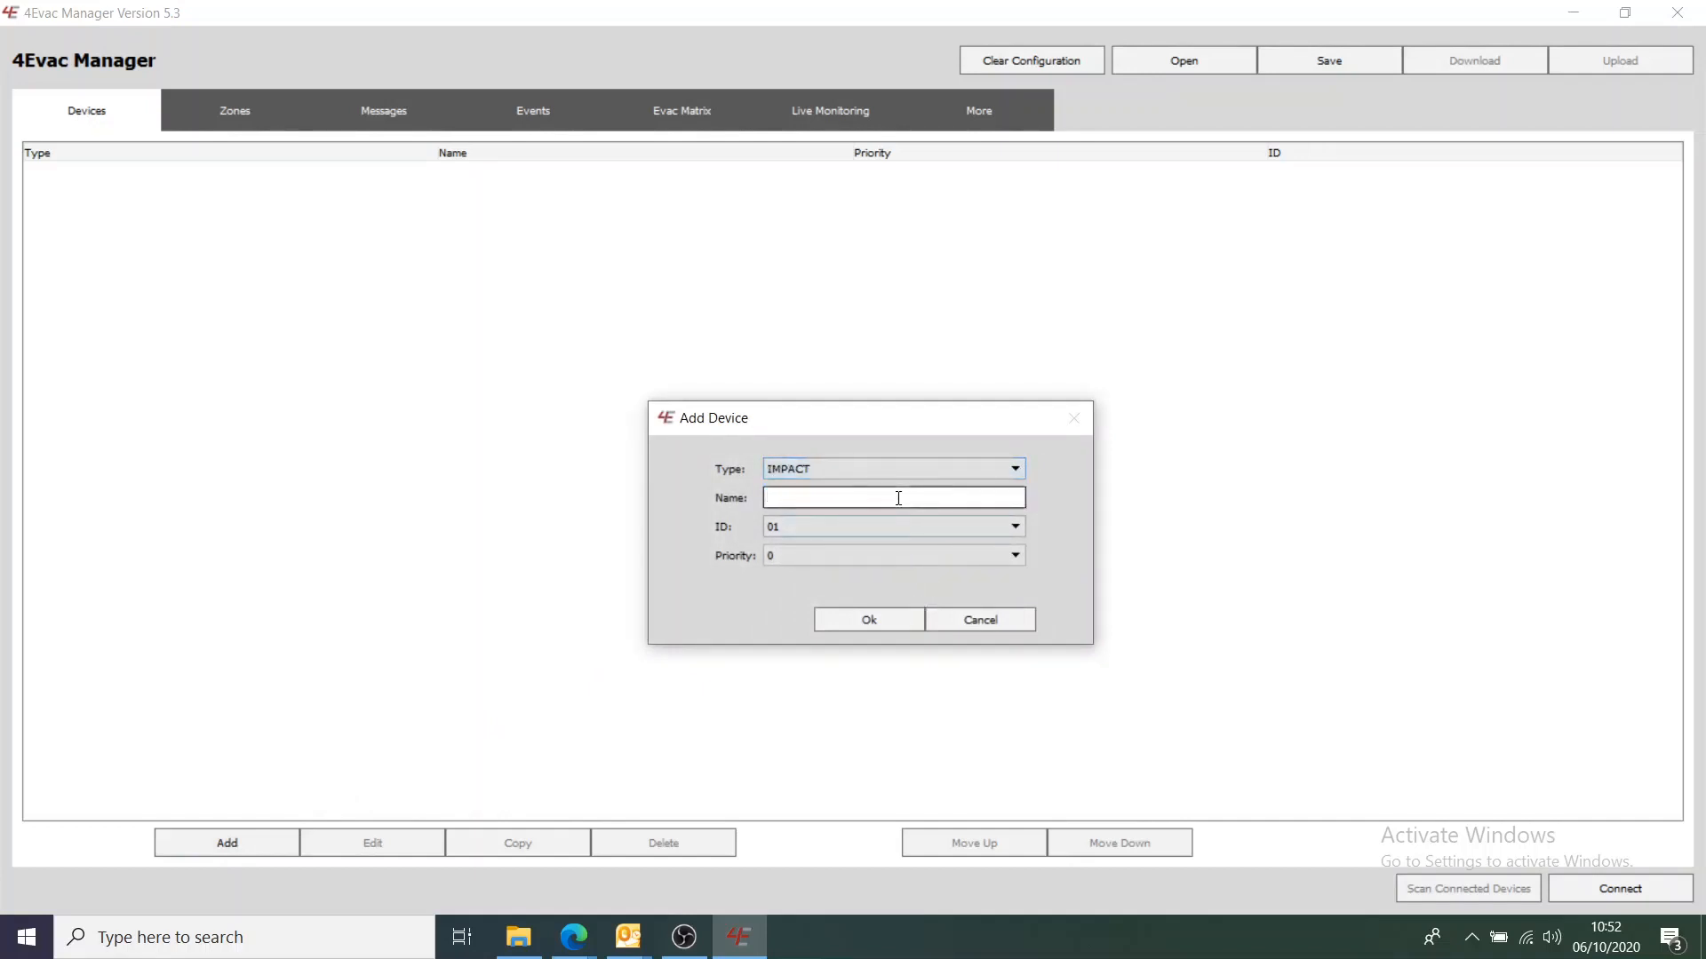
pyautogui.write('IMPACT')
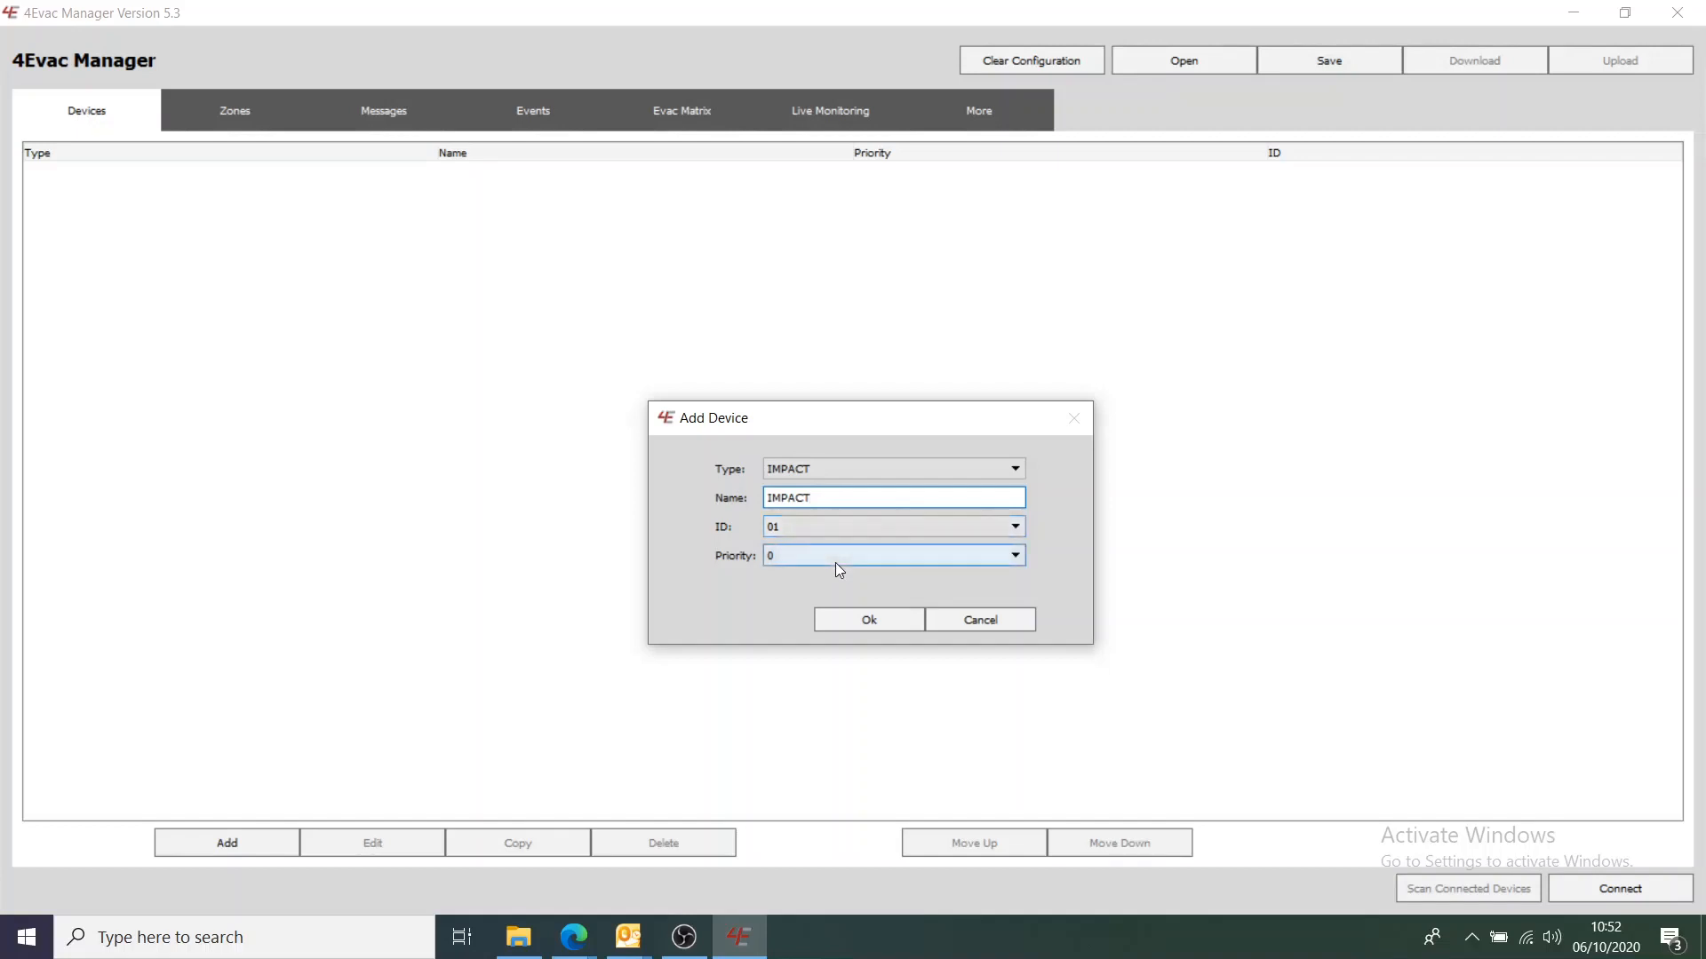
pyautogui.click(865, 624)
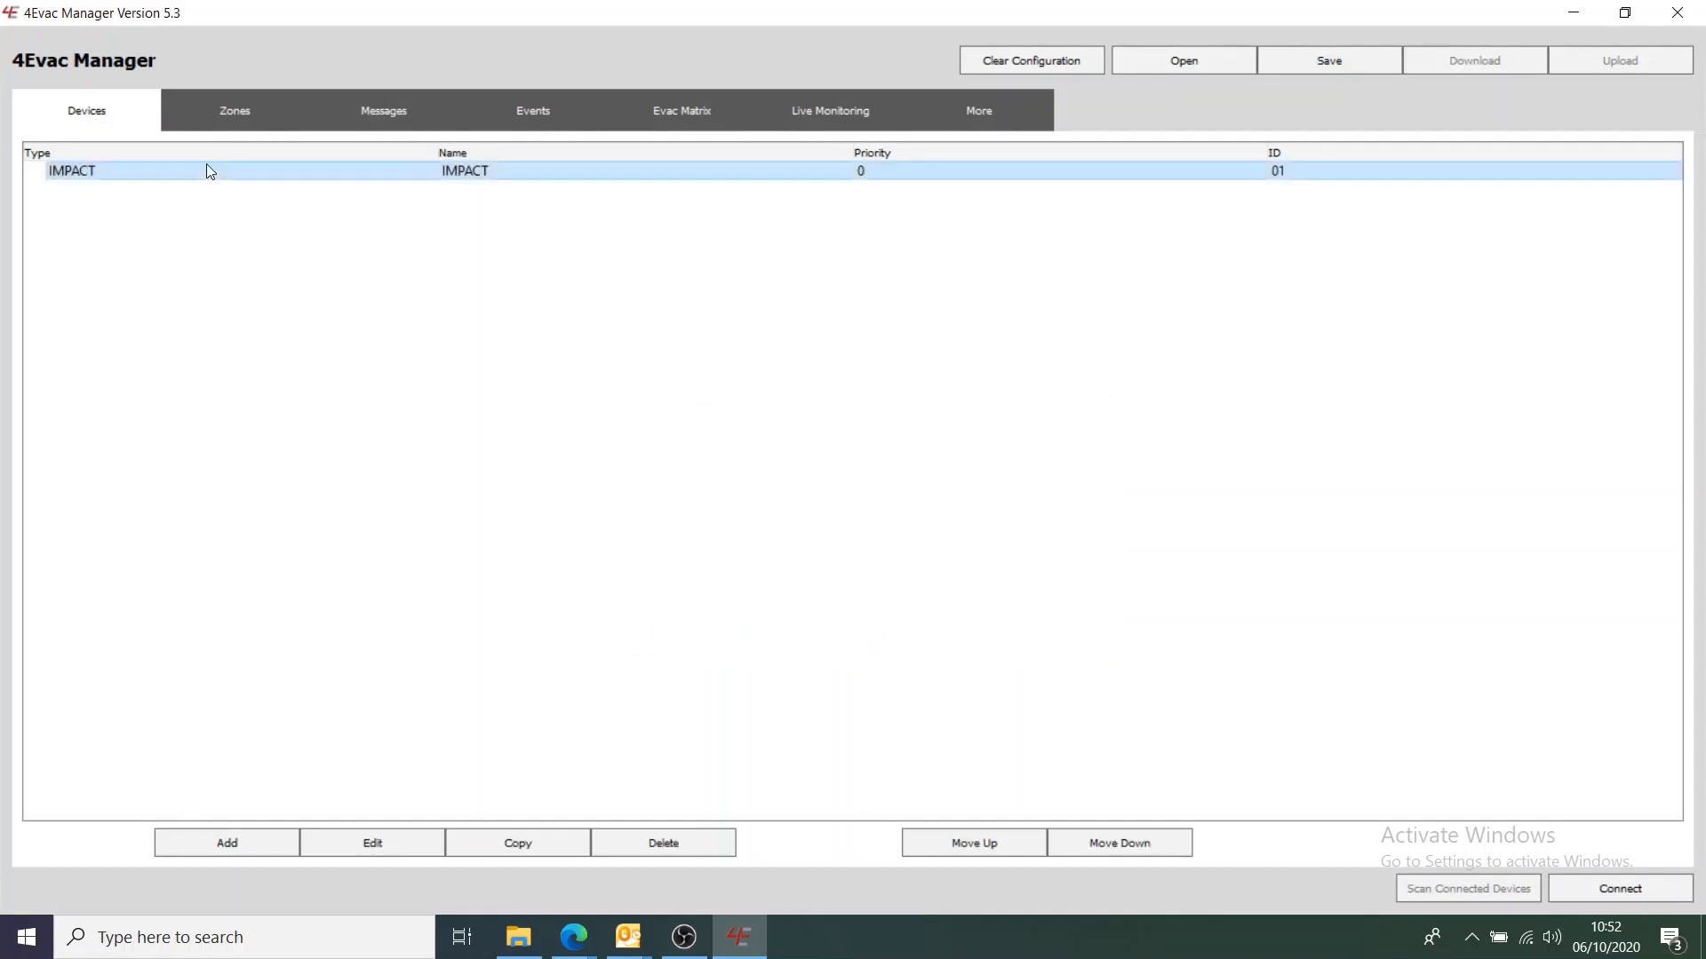
pyautogui.click(227, 848)
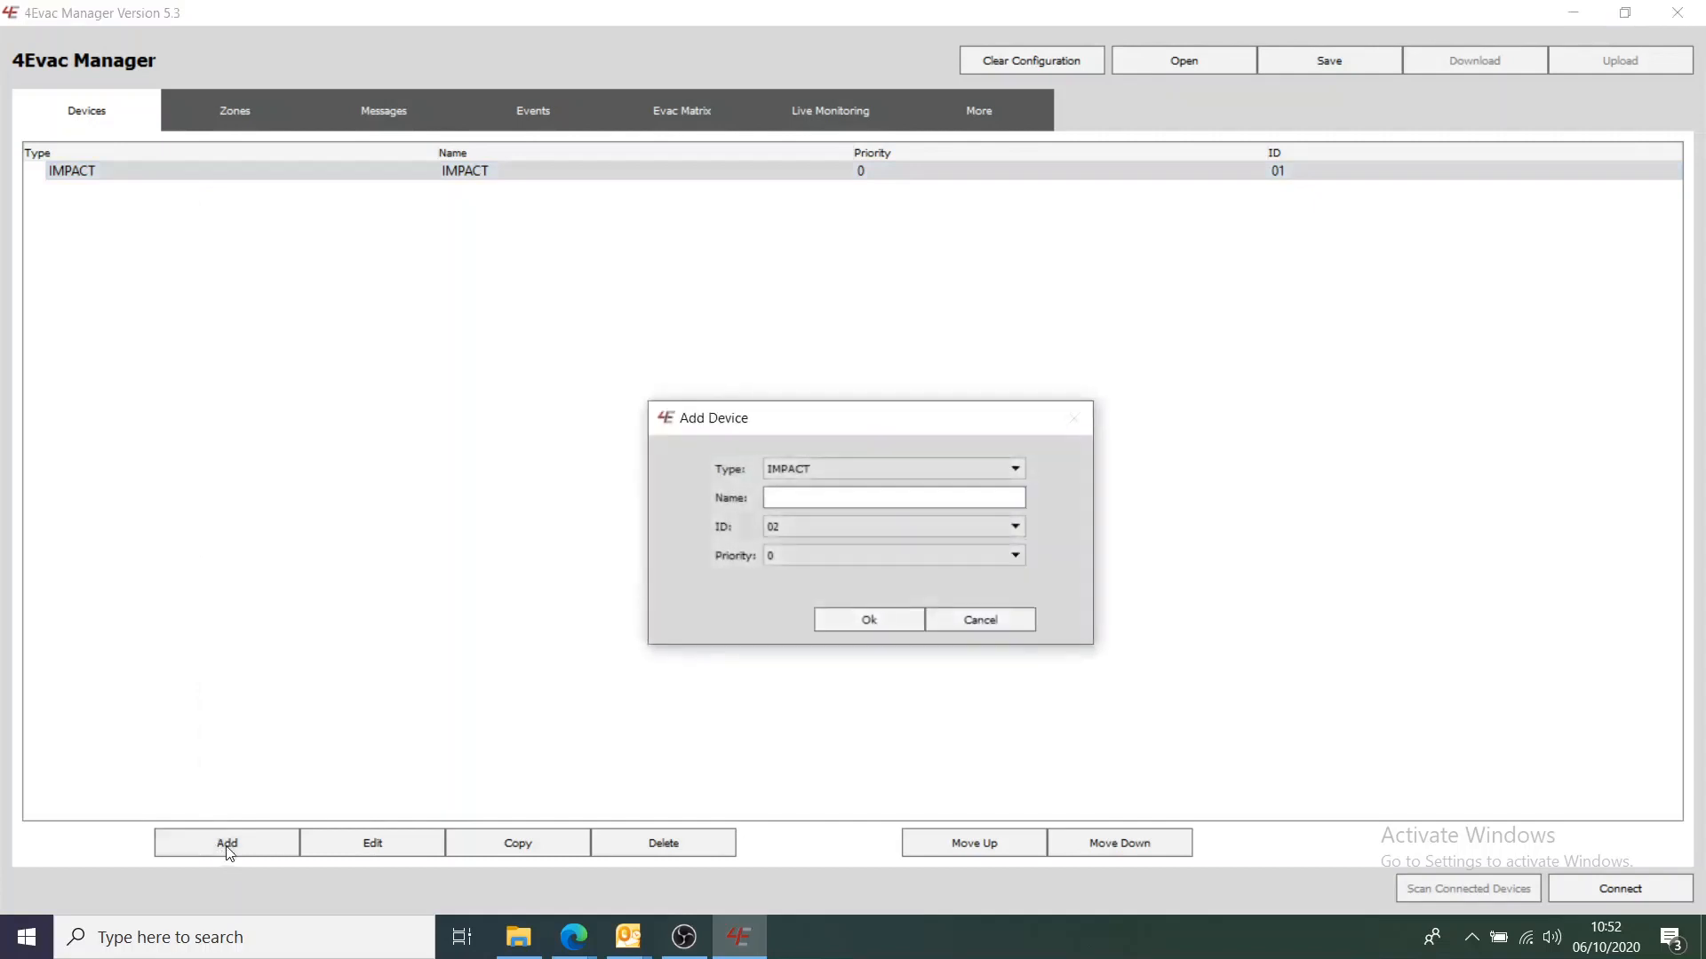
# Add an SW6 device named Matrix, ID E0, beneath the IMPACT
pyautogui.click(1016, 468)
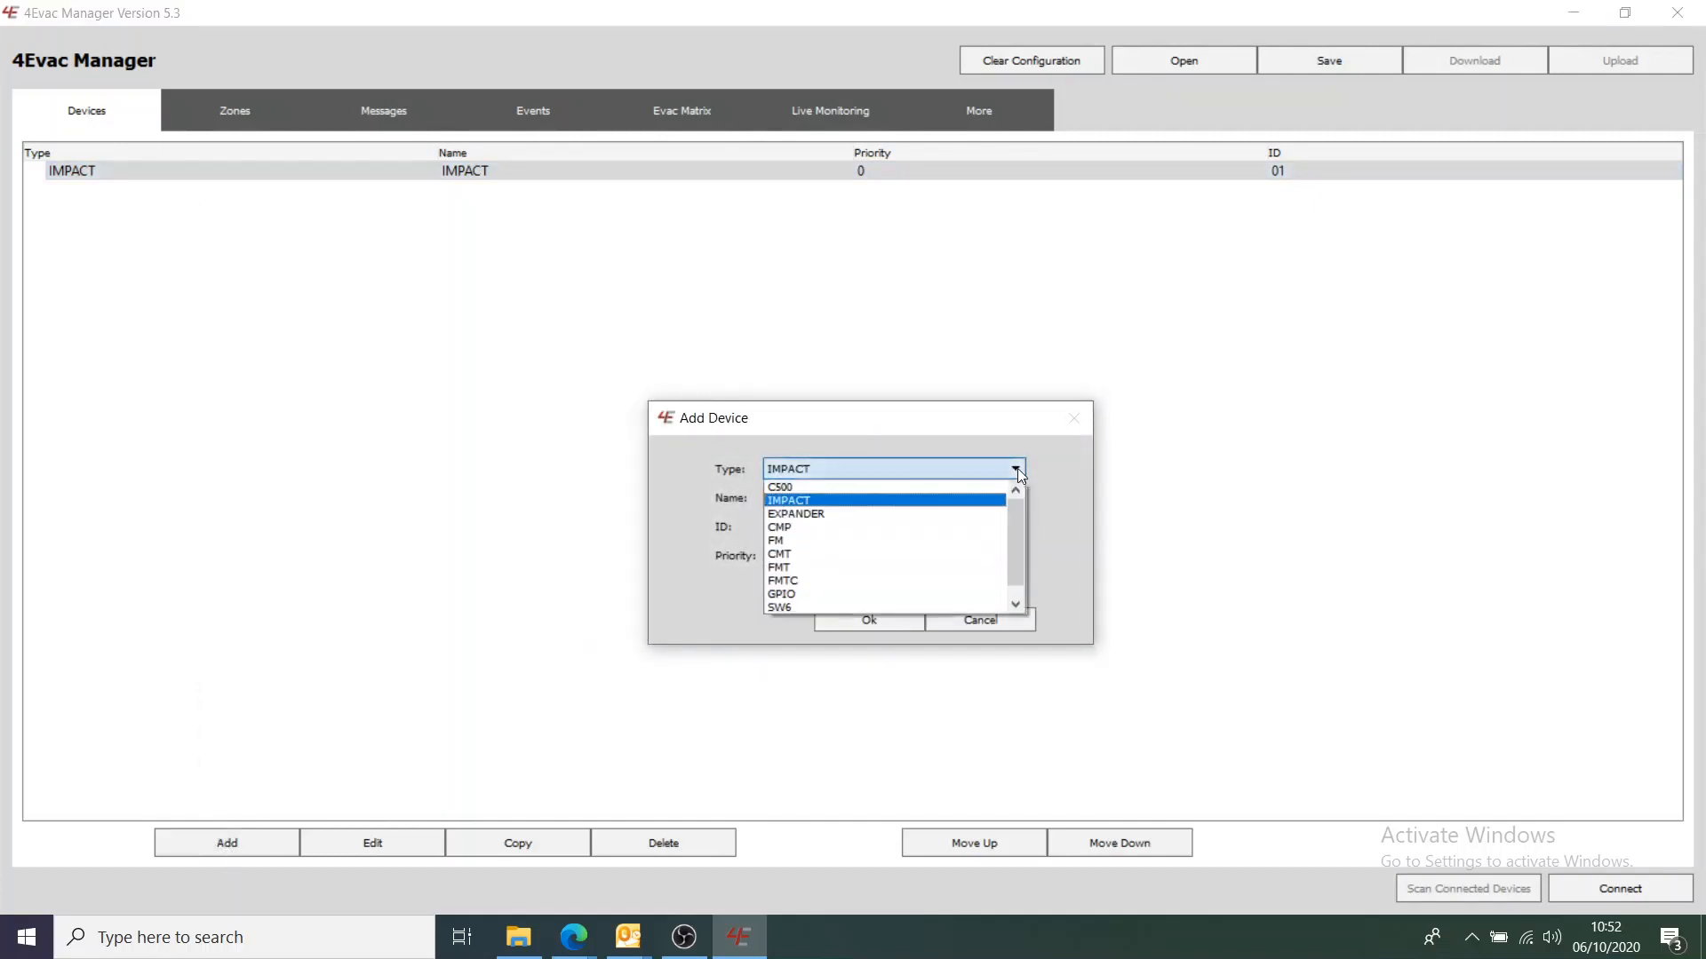
pyautogui.click(960, 603)
pyautogui.click(876, 497)
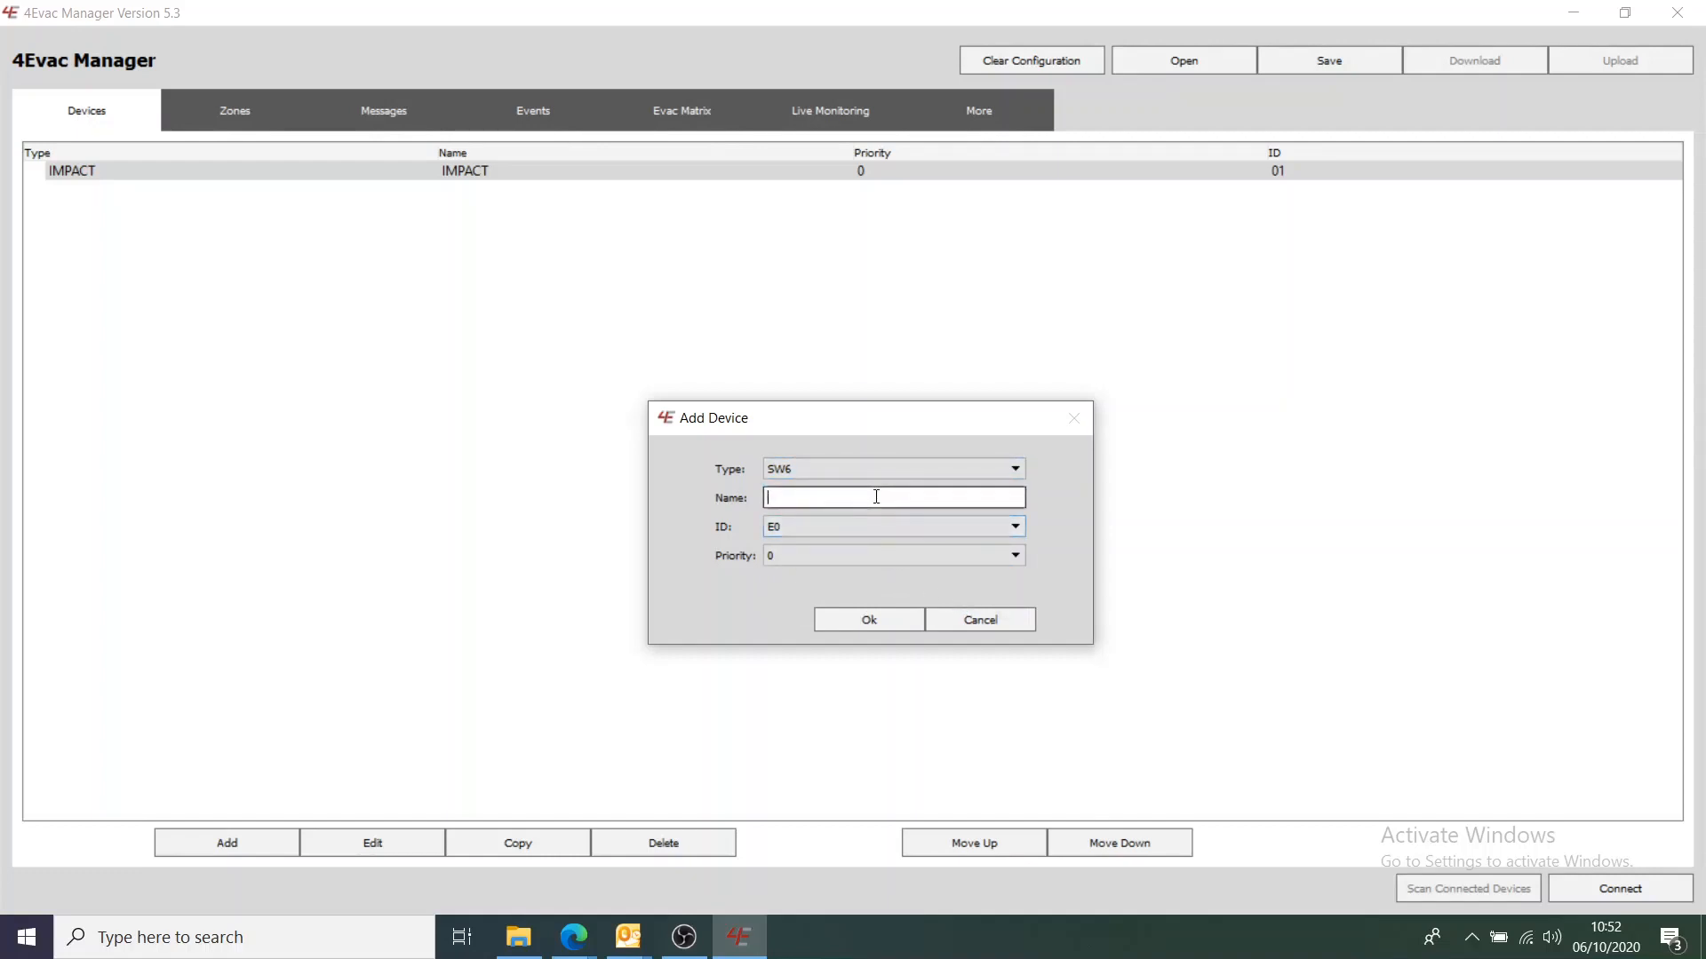
pyautogui.write('Matrix')
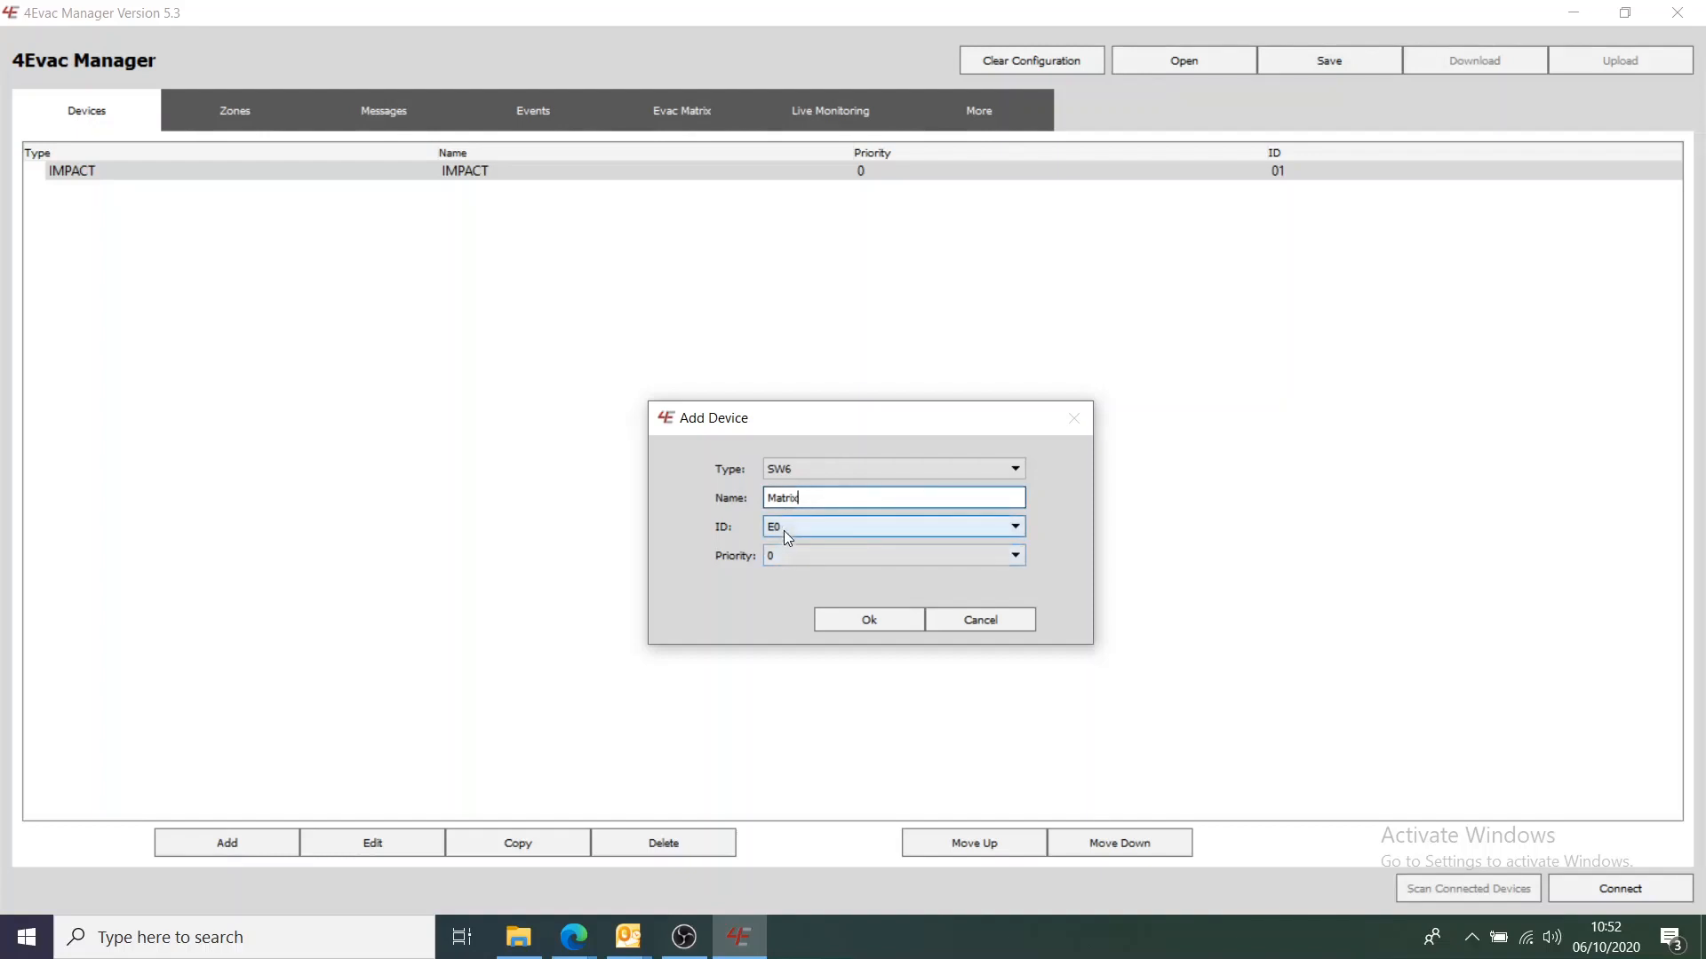
pyautogui.click(854, 621)
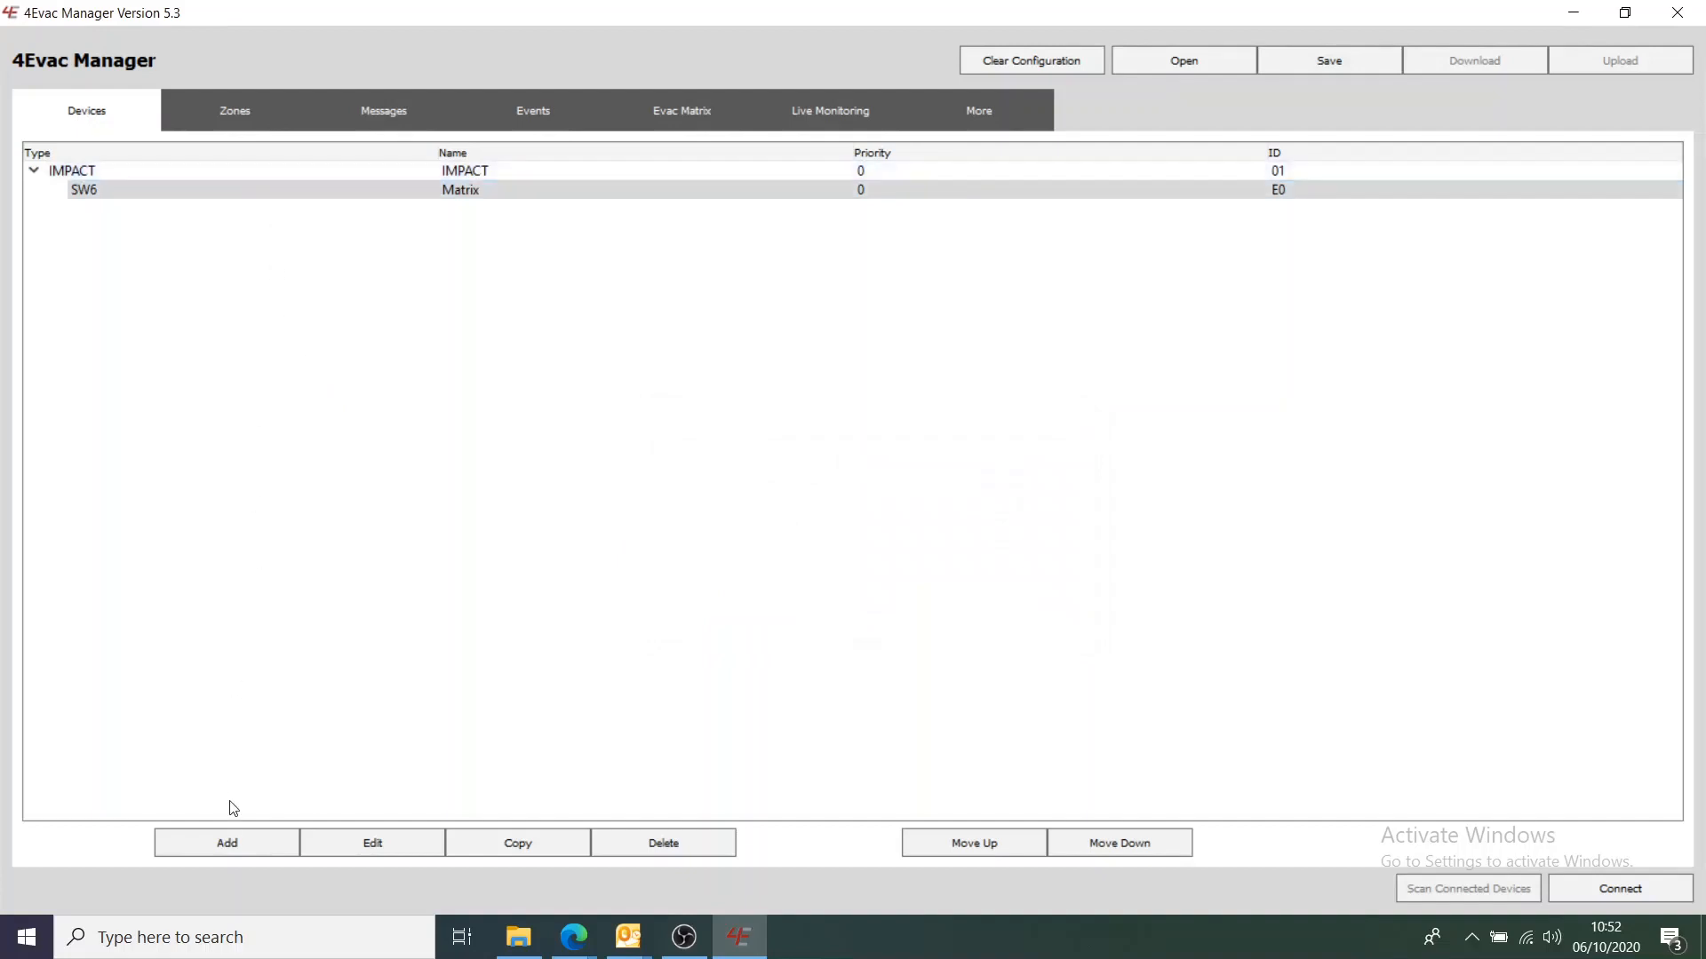
pyautogui.click(231, 848)
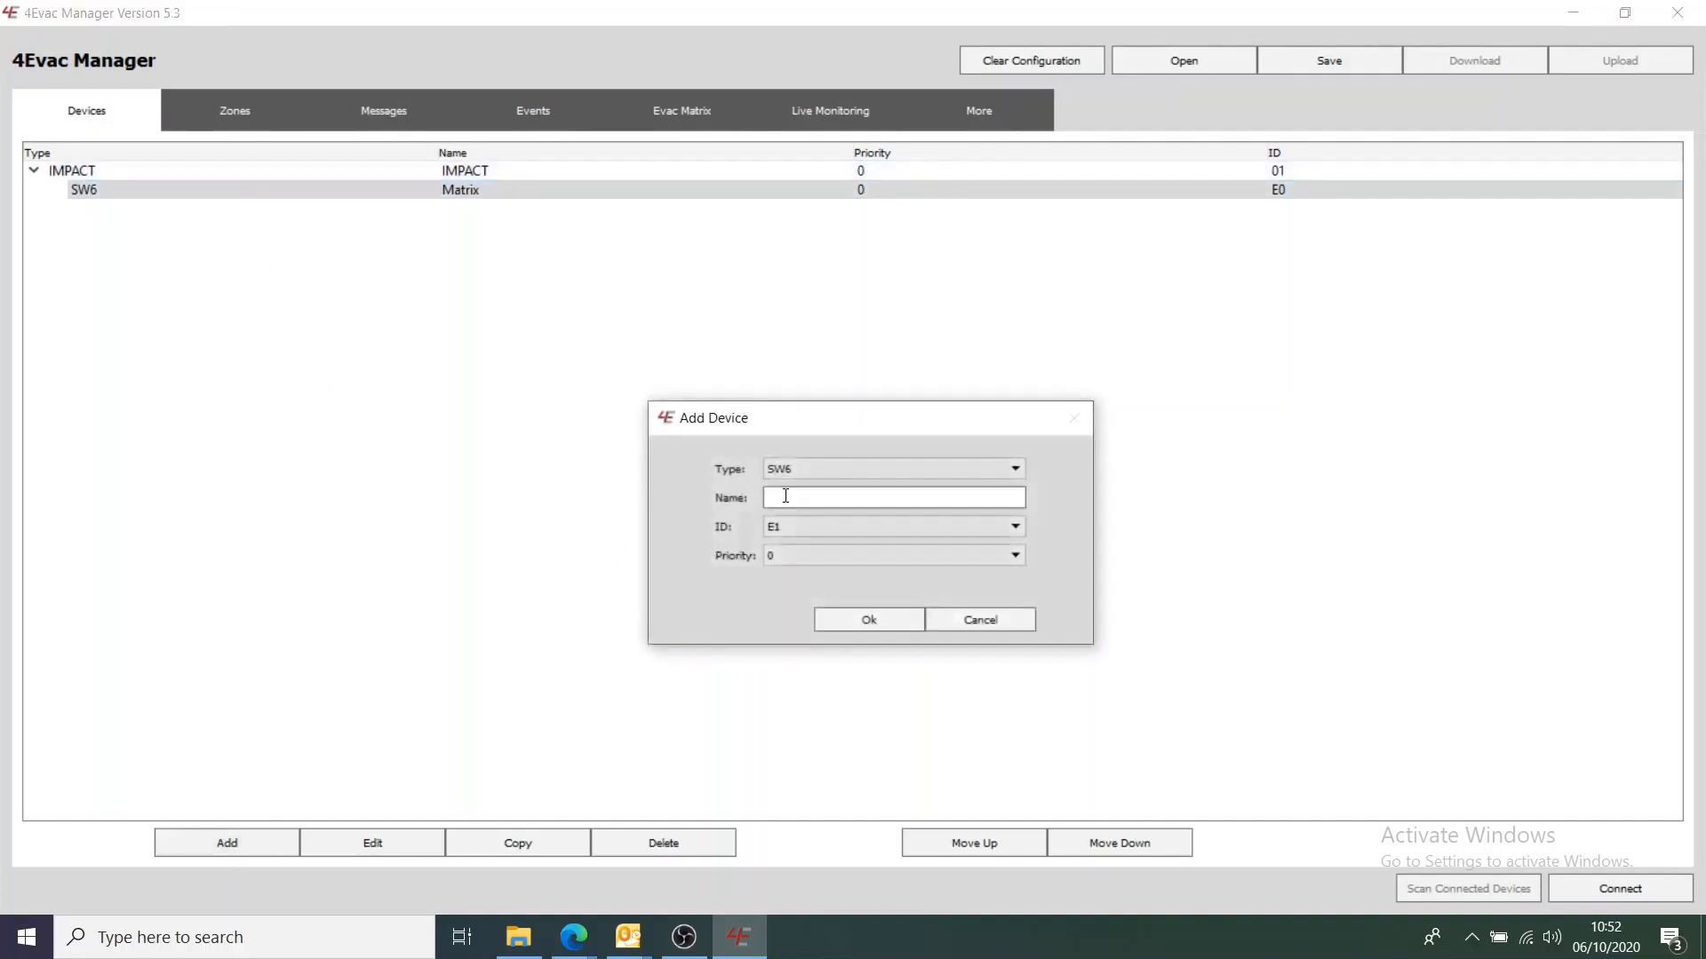
# Add an FMT device named Mic 1, ID C0, priority 0, under the IMPACT
pyautogui.click(873, 462)
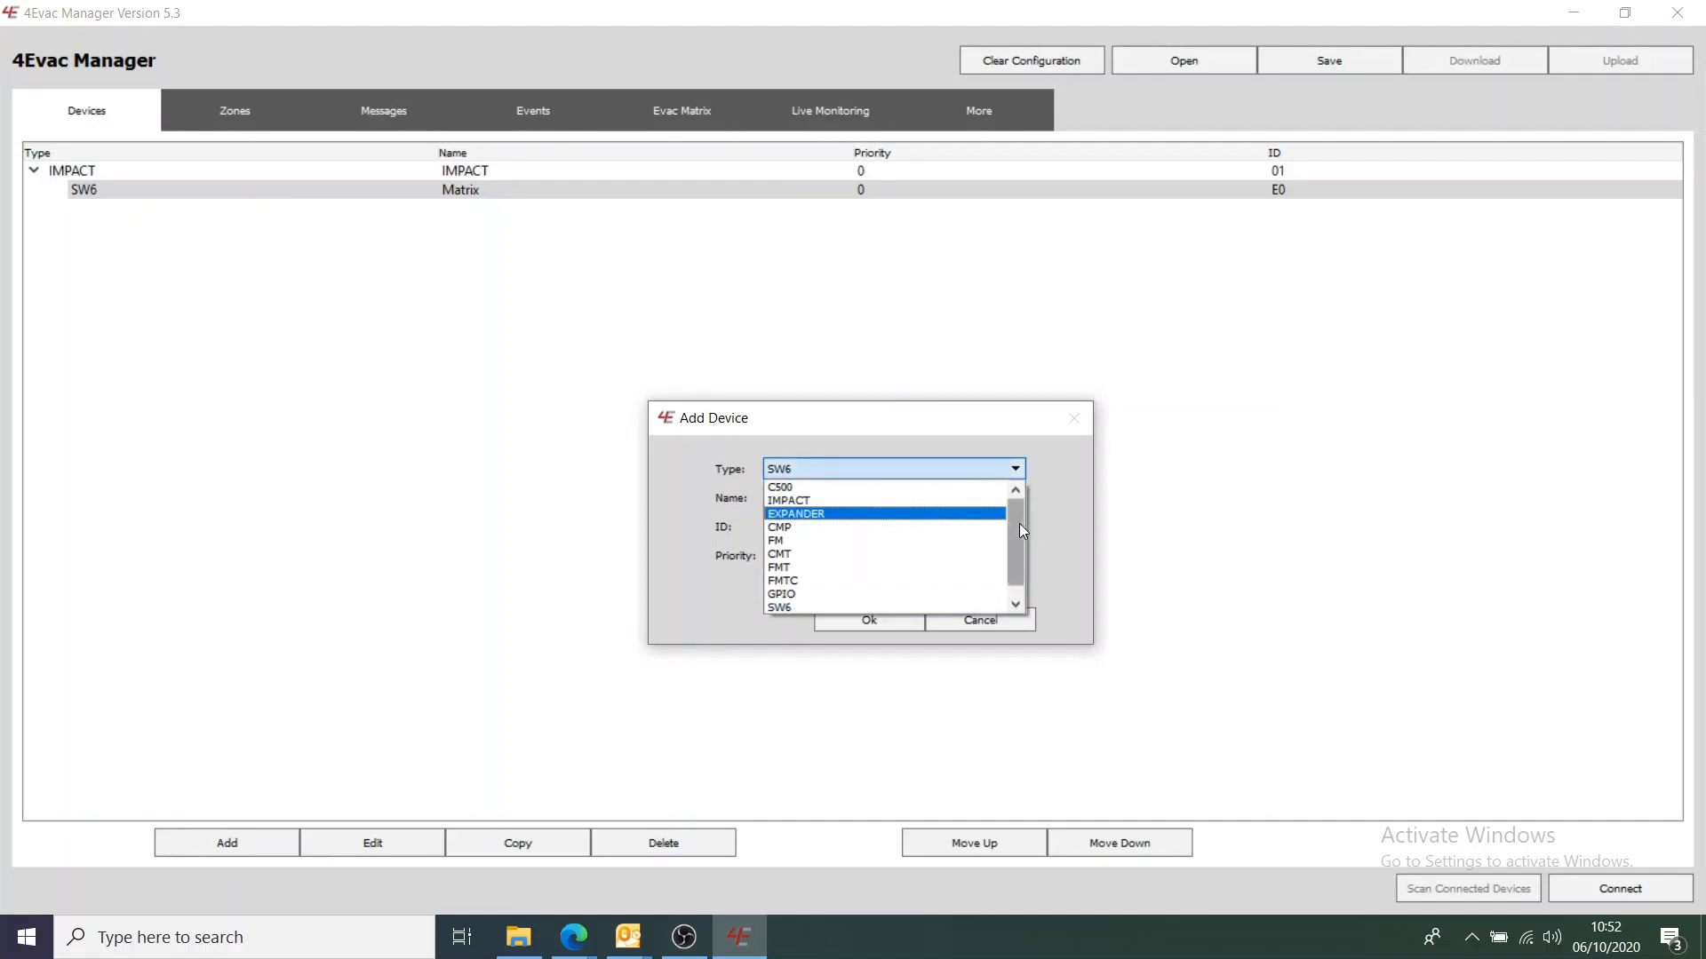
pyautogui.moveTo(1020, 524); pyautogui.dragTo(1018, 531)
pyautogui.click(953, 554)
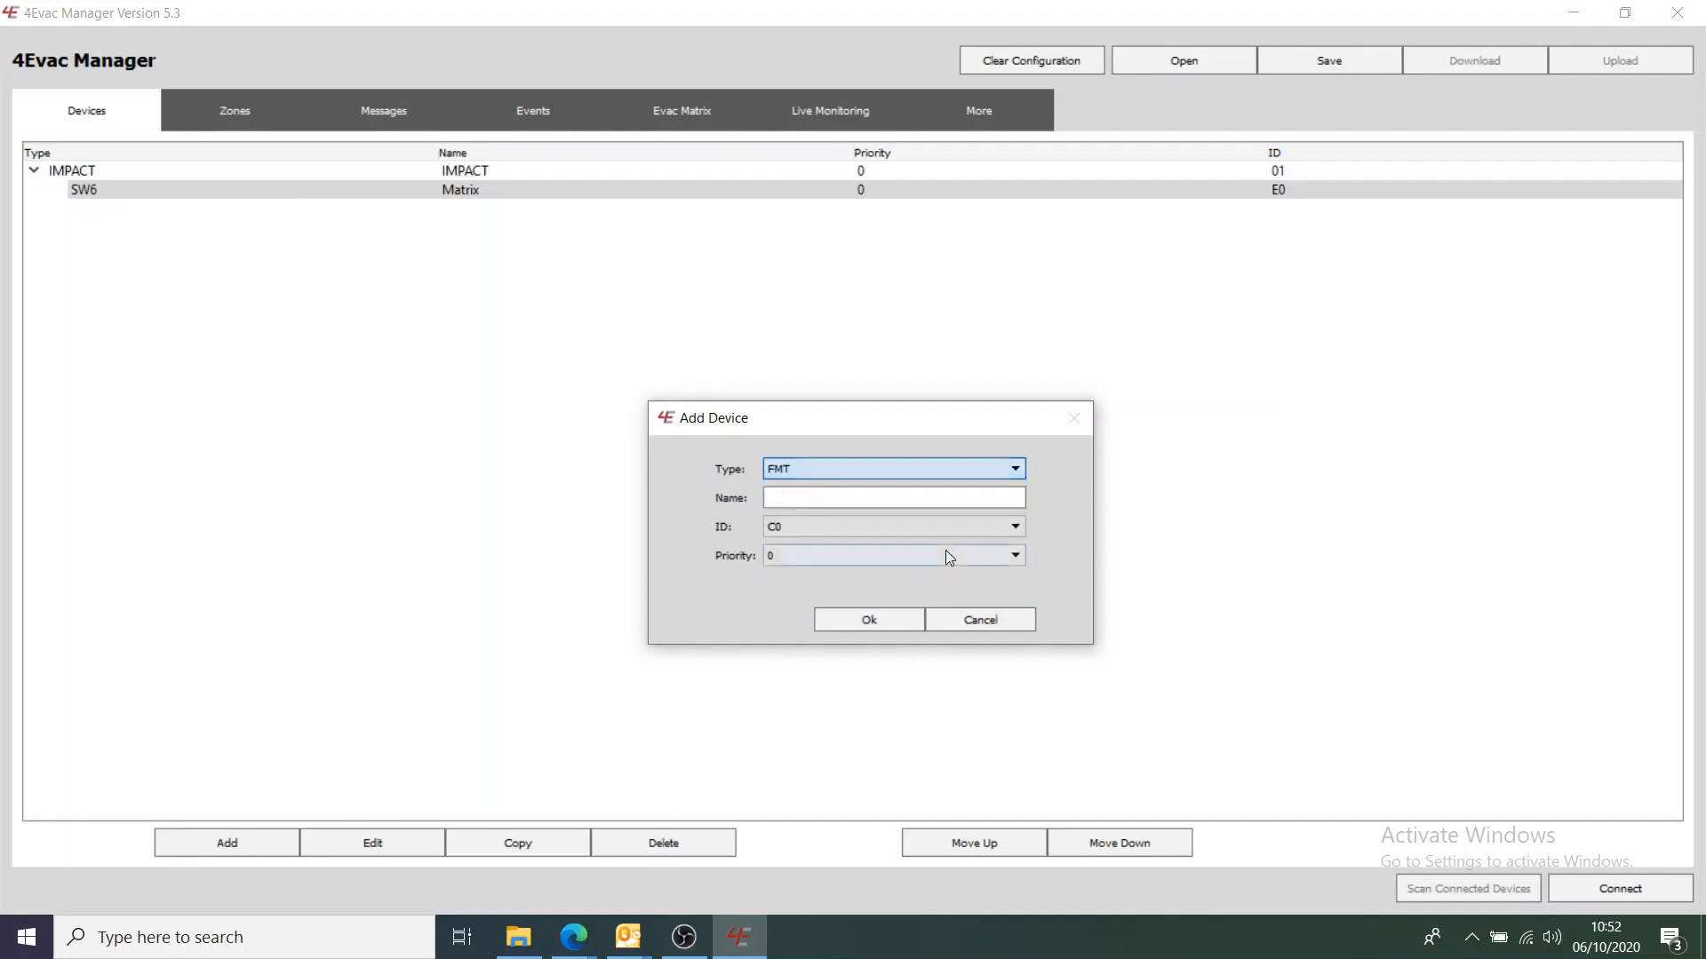
pyautogui.click(804, 506)
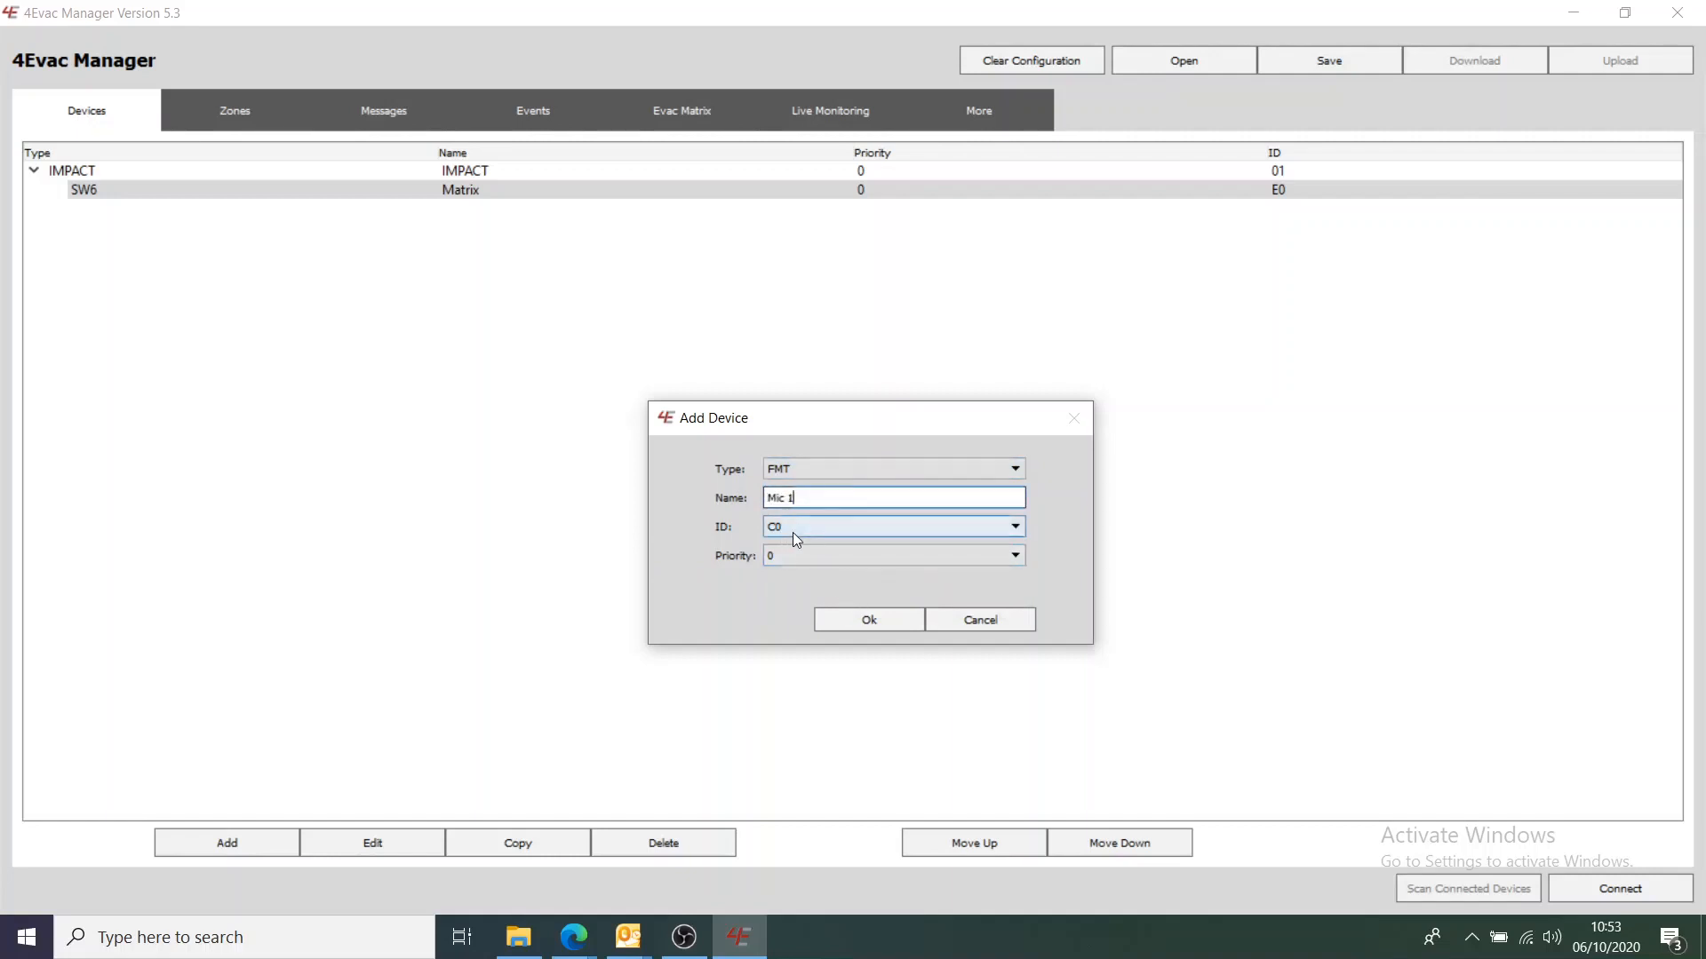
pyautogui.click(846, 624)
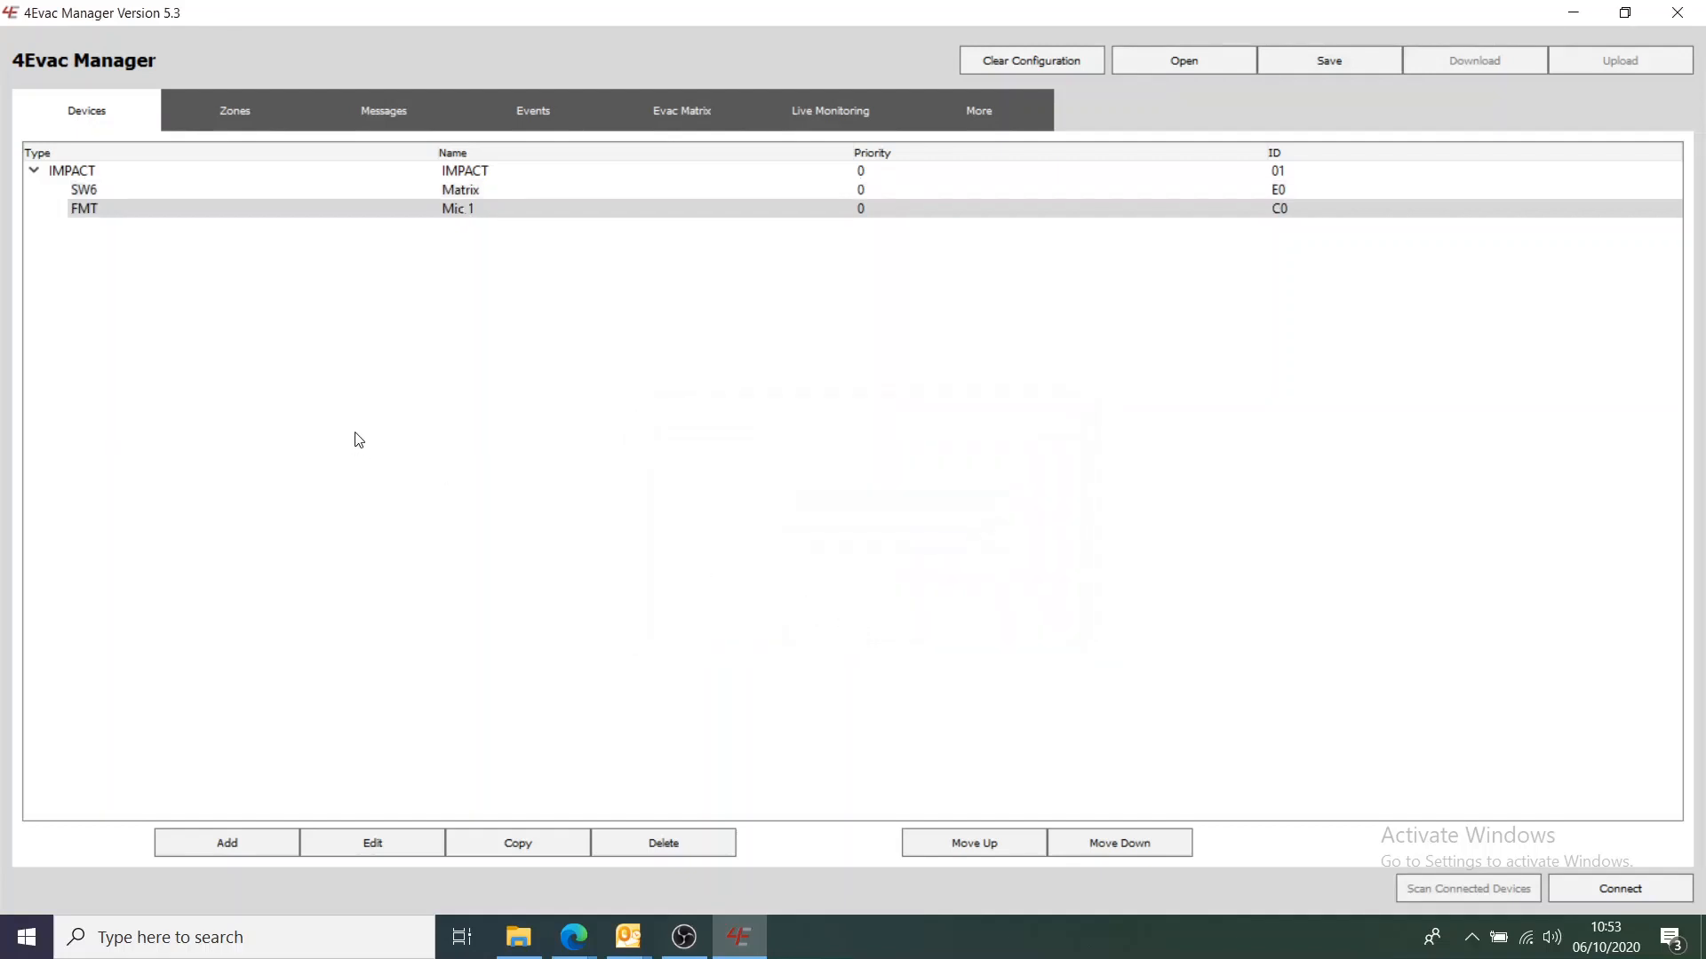
# Set the IMPACT to 2 amplifiers, with Amp 1 and Amp 2 both on charger cluster 1
pyautogui.doubleClick(82, 169)
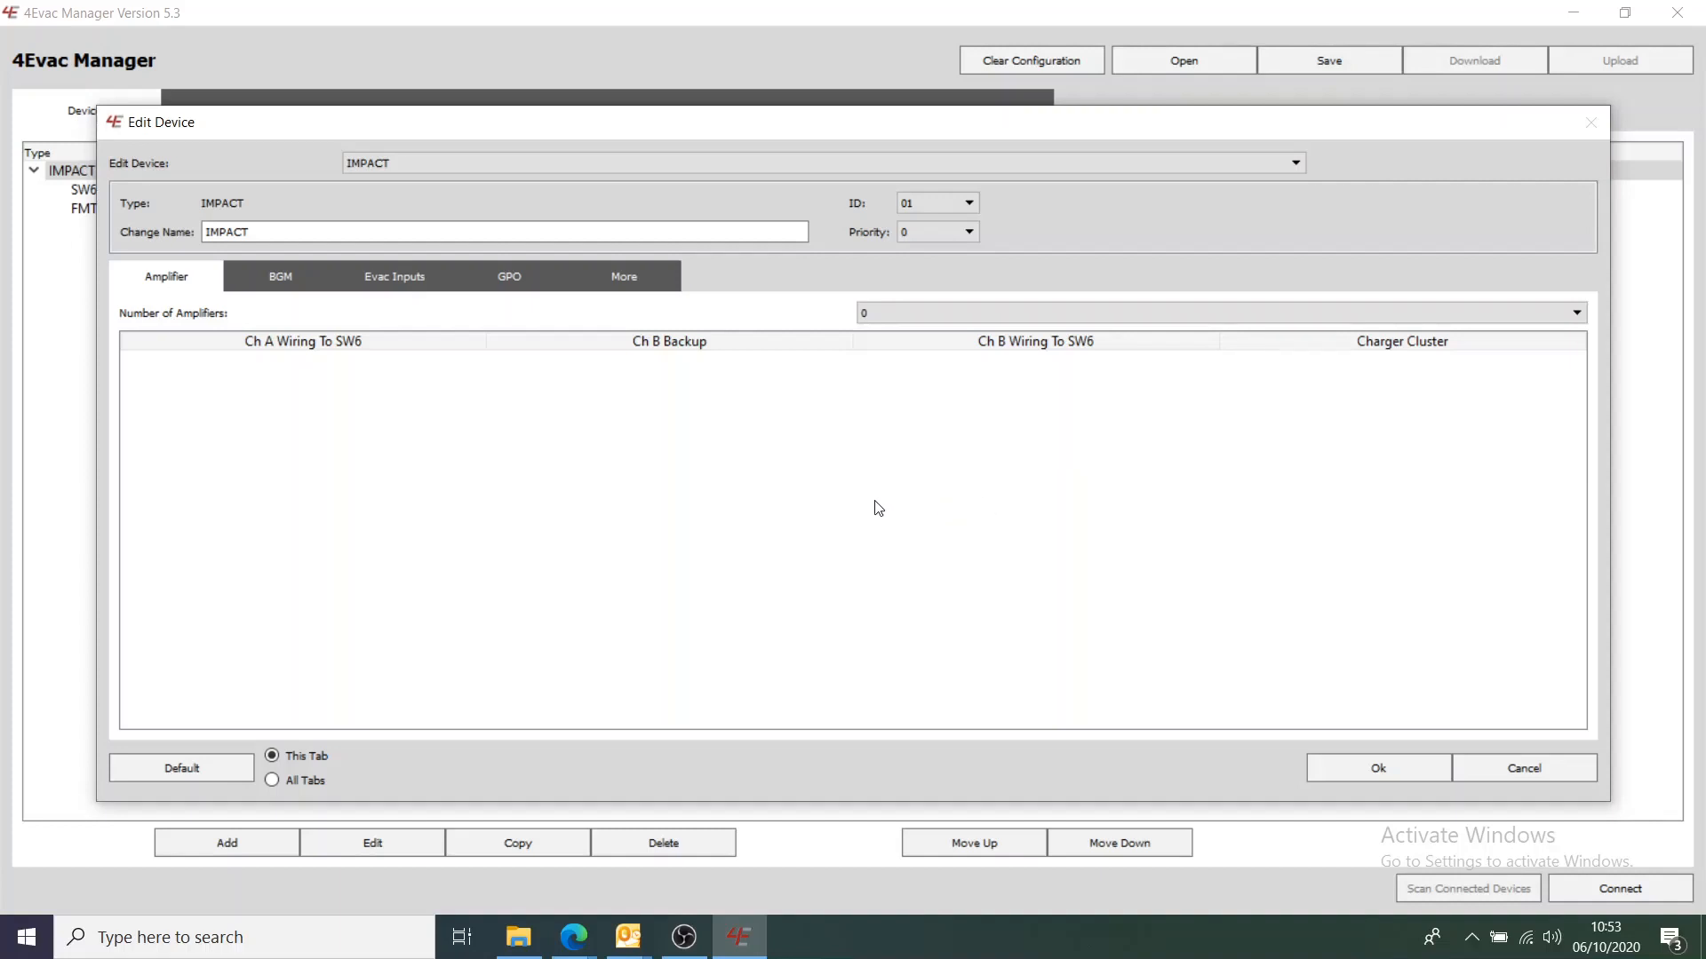
pyautogui.click(1519, 316)
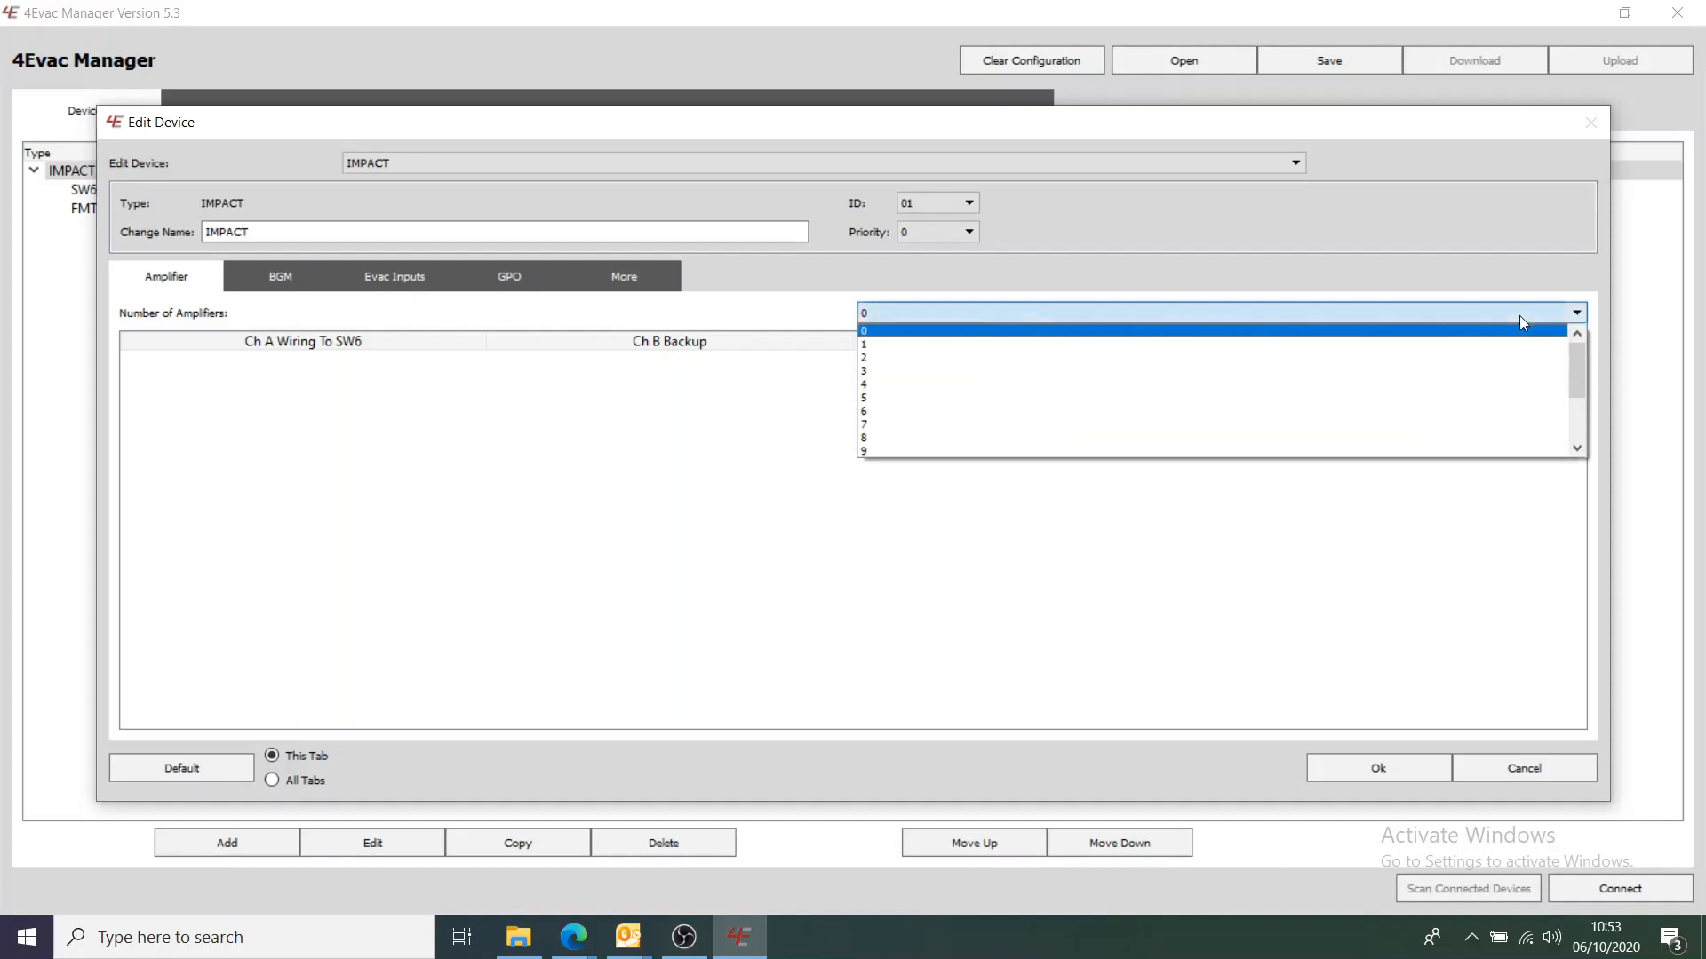
pyautogui.click(1505, 358)
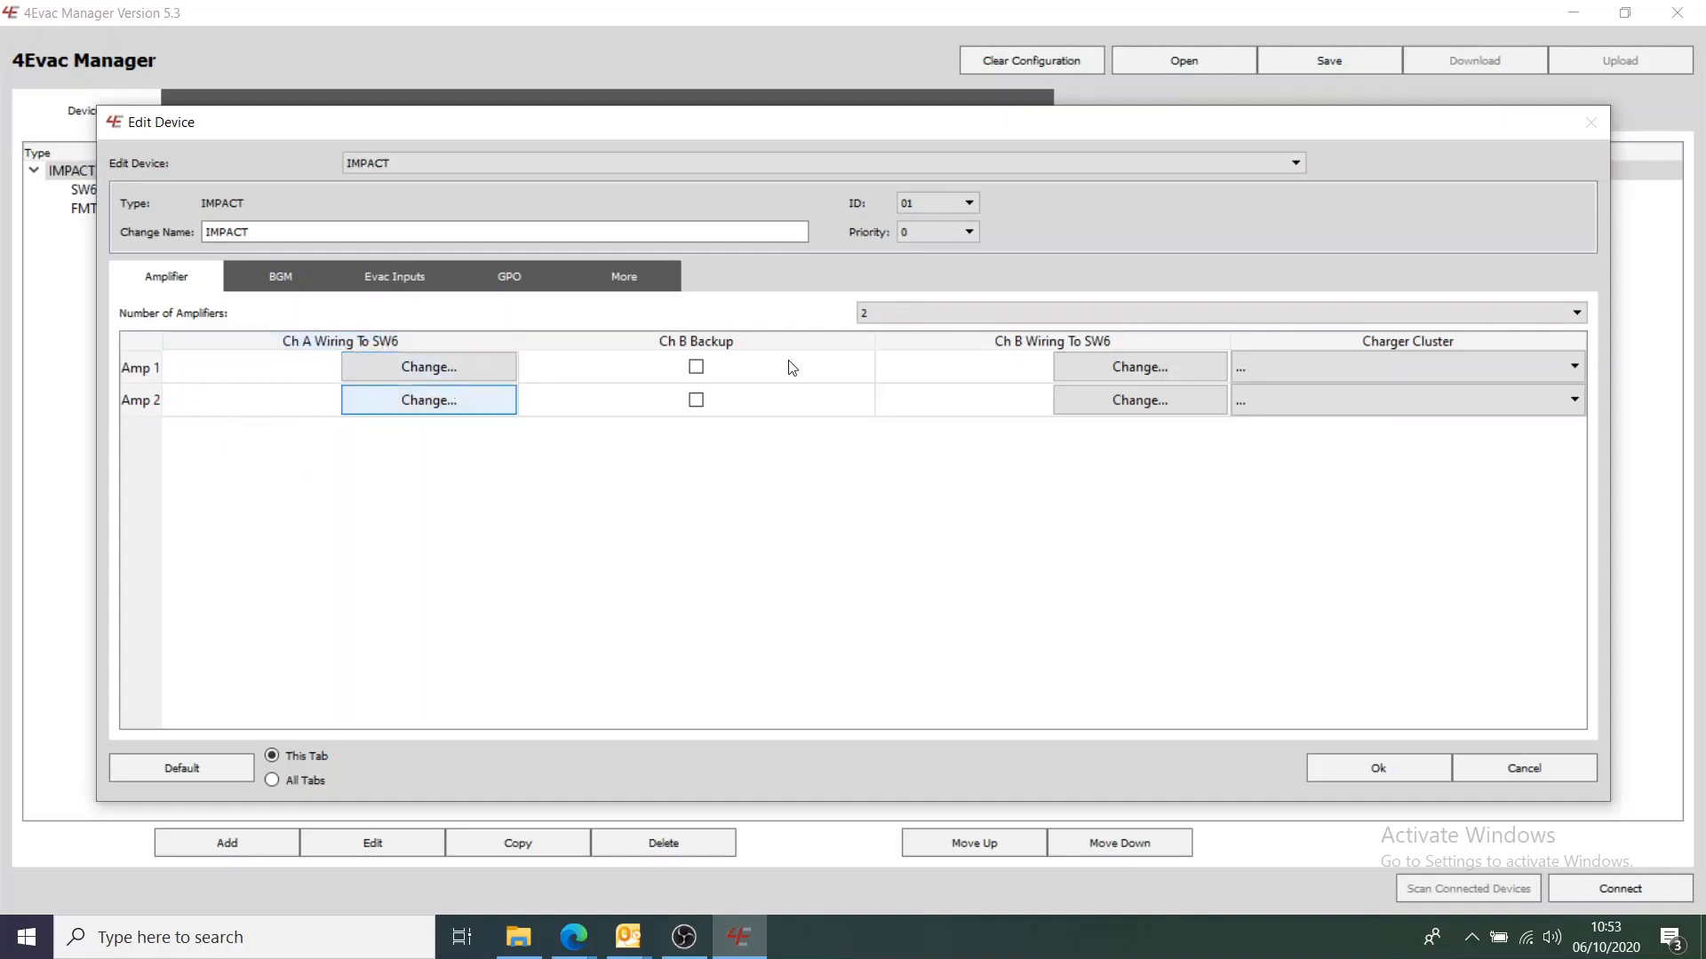
pyautogui.click(1381, 369)
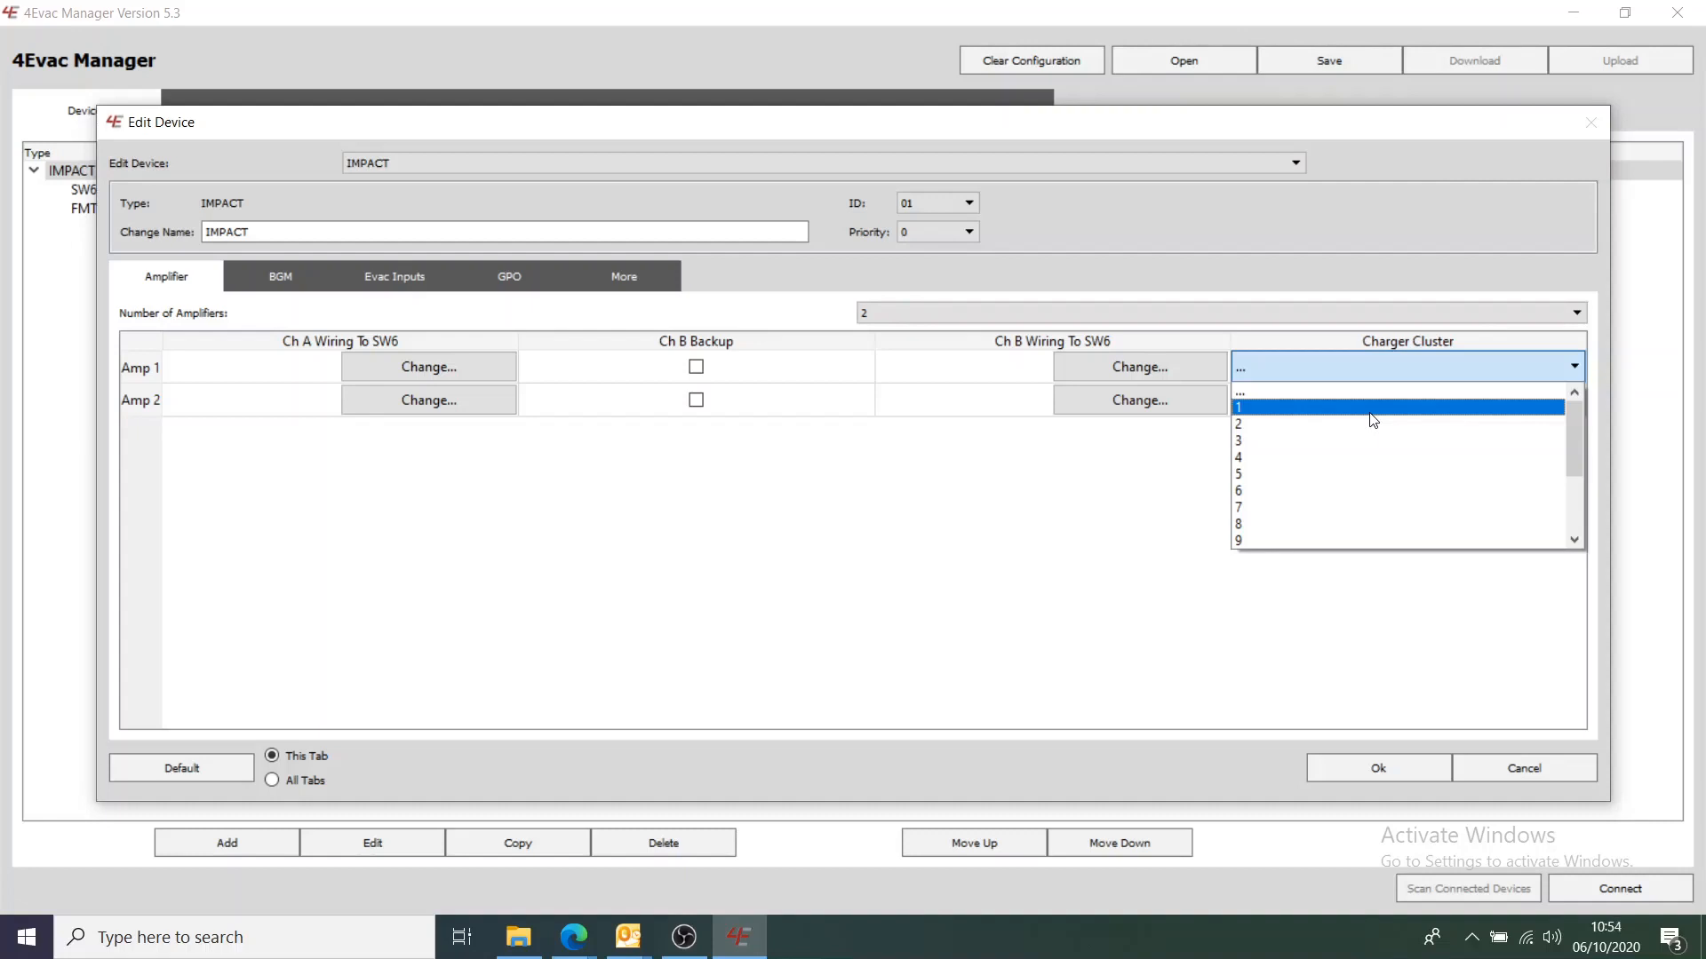
pyautogui.click(1373, 421)
pyautogui.click(1353, 401)
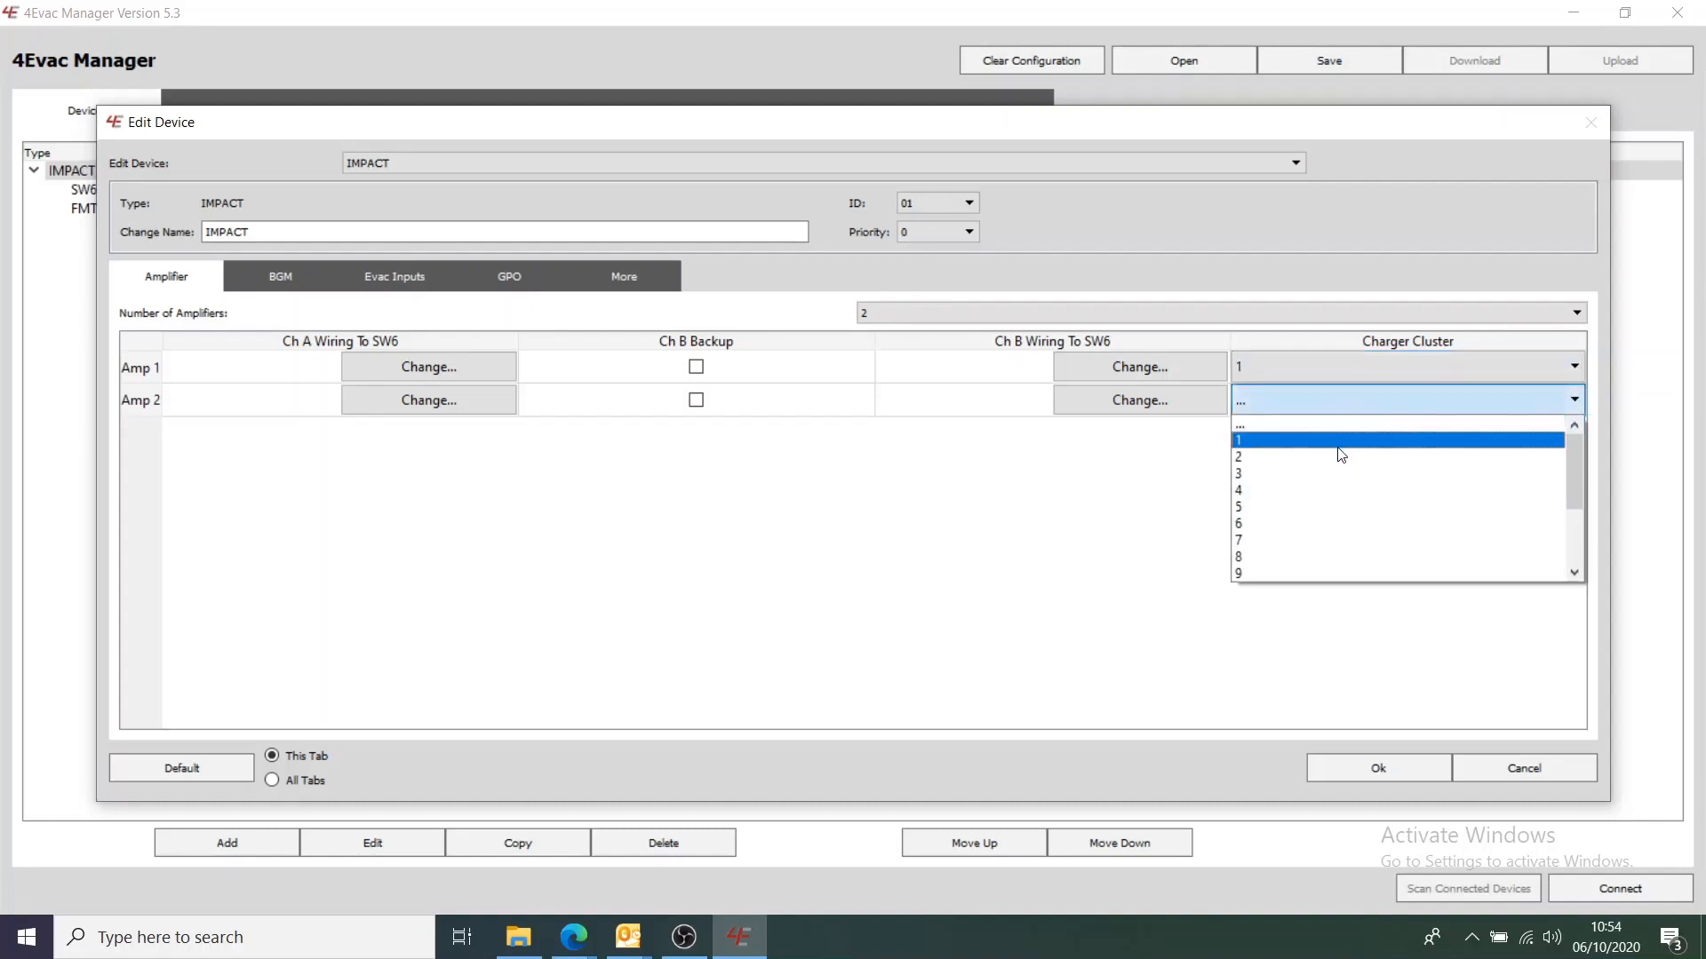
pyautogui.click(1340, 455)
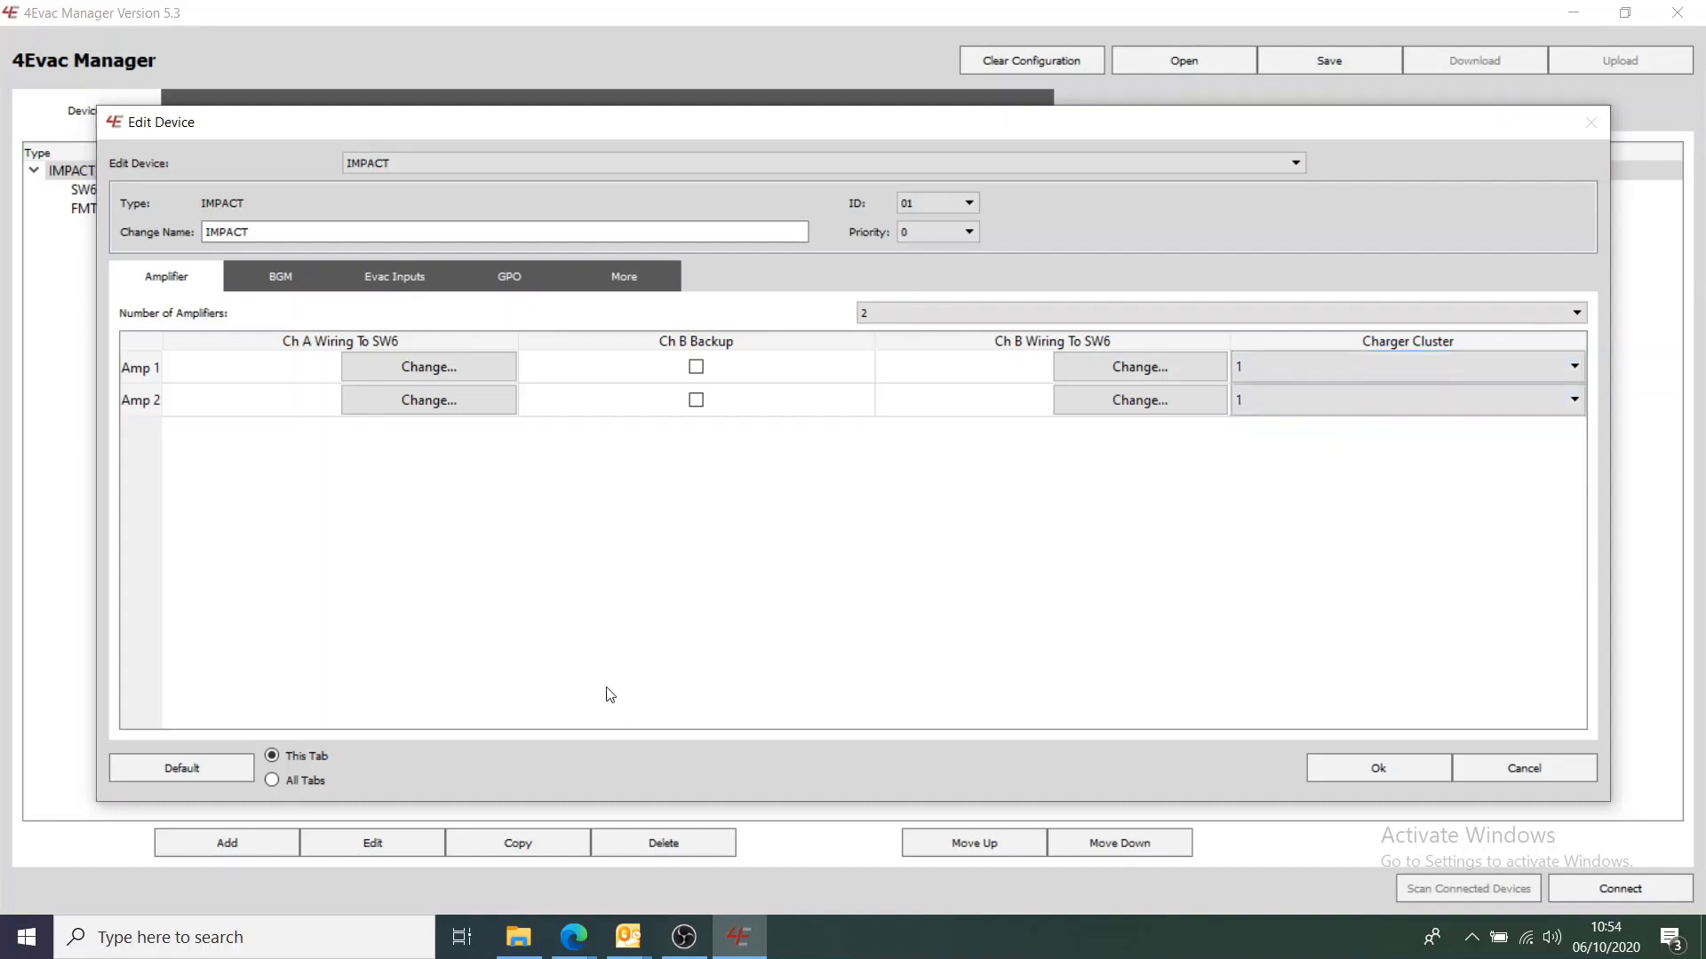
pyautogui.click(1409, 779)
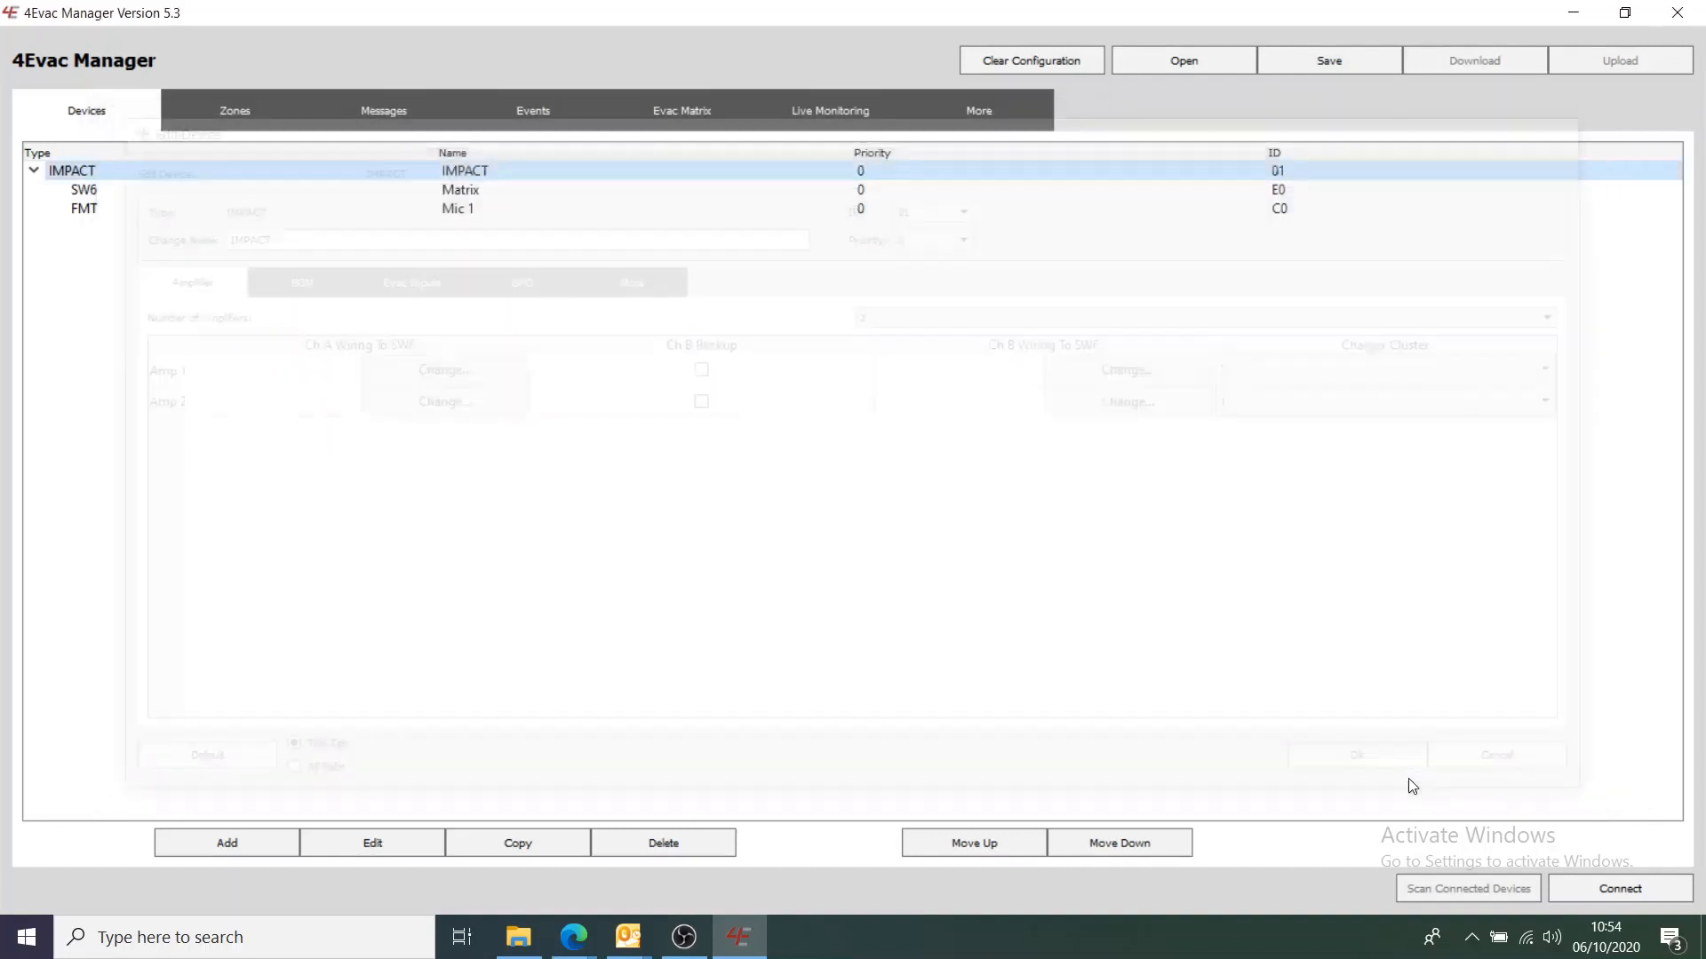
# Create zones Z1 A on Matrix speaker line 1 and Z1 B on speaker line 2
pyautogui.click(216, 109)
pyautogui.click(217, 851)
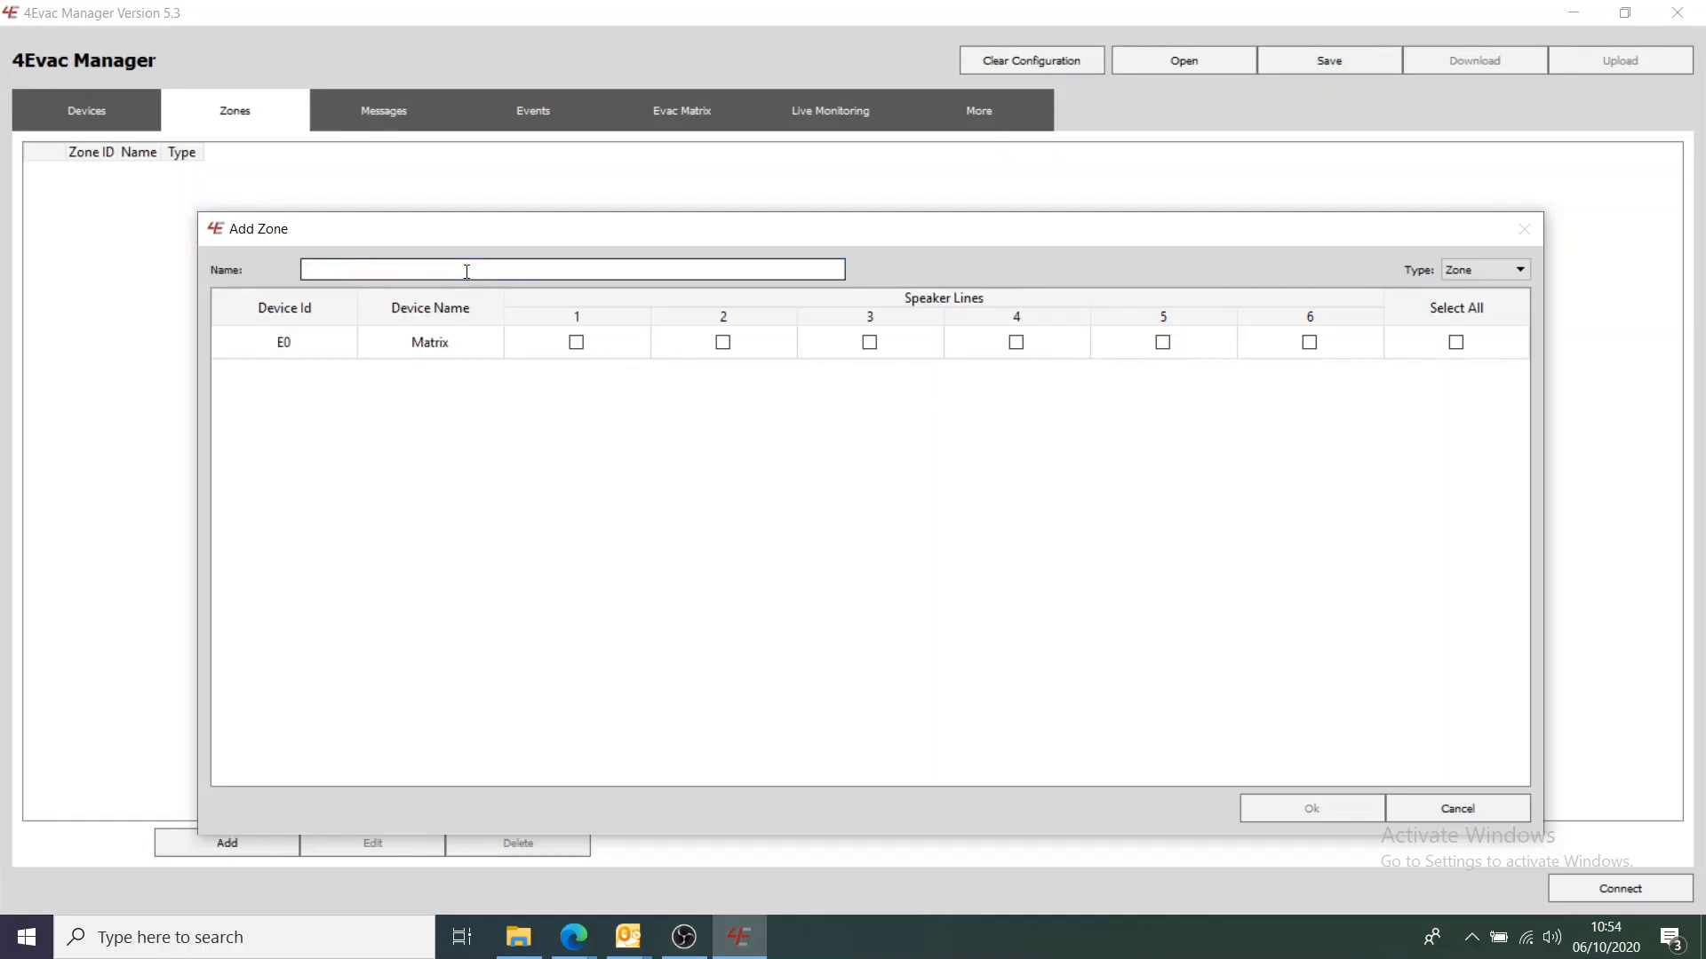
pyautogui.write('Z1 A')
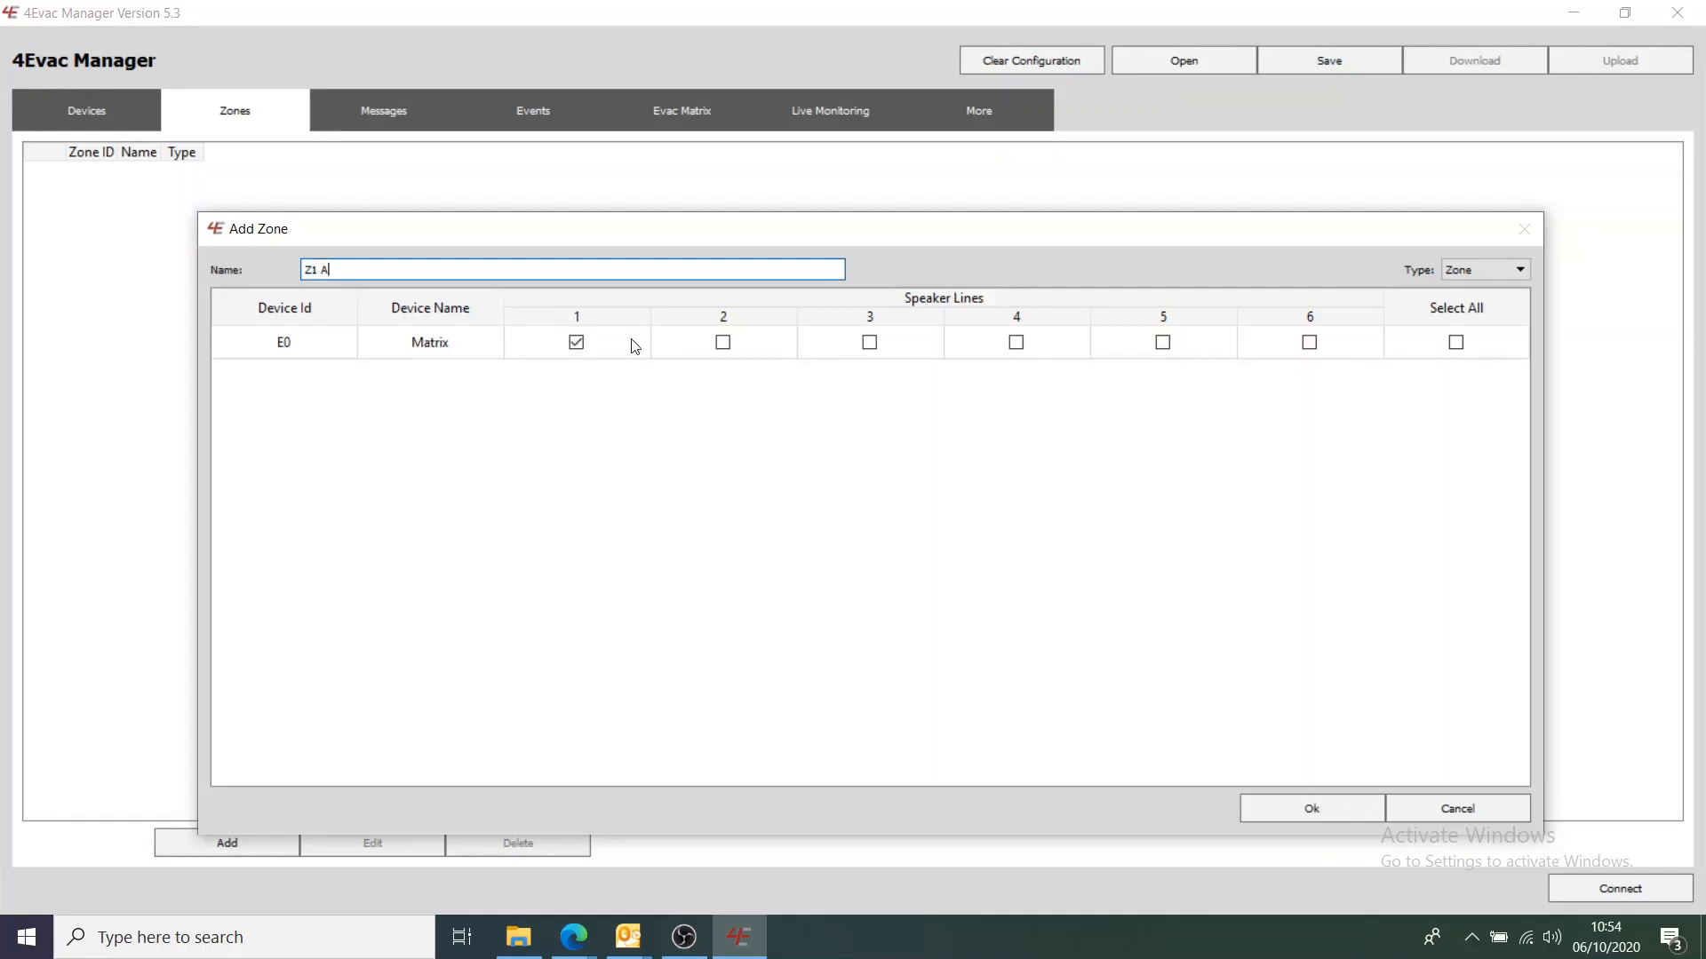
pyautogui.click(1348, 810)
pyautogui.click(234, 844)
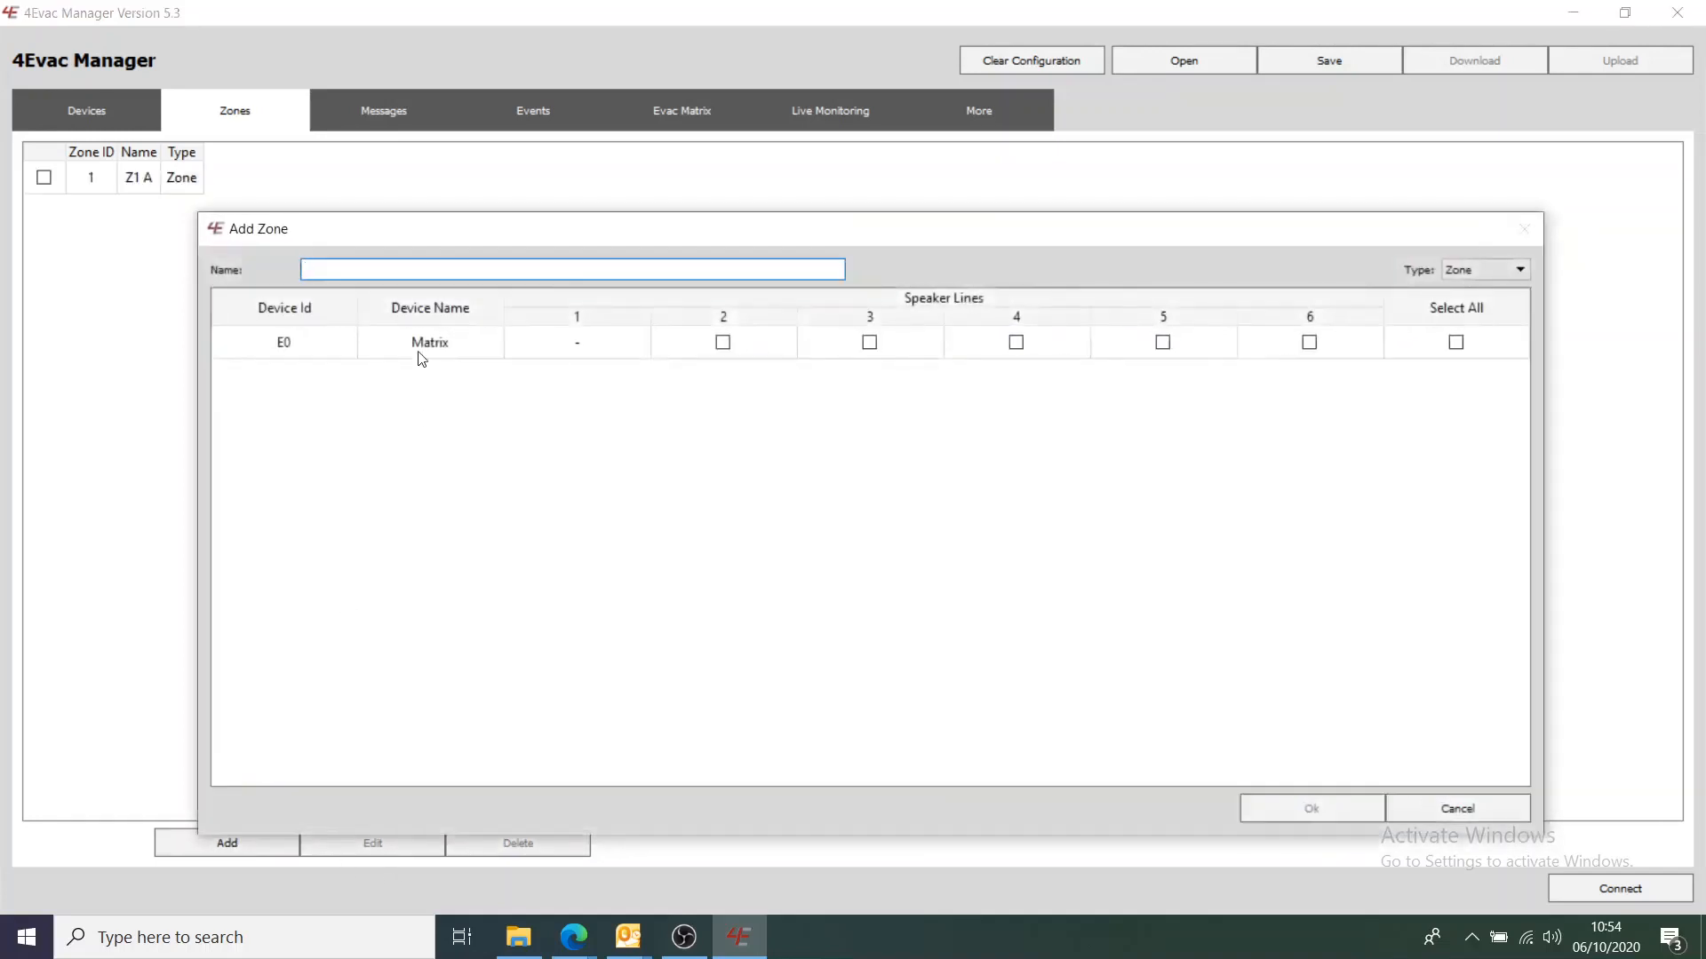
pyautogui.write('Z2 ')
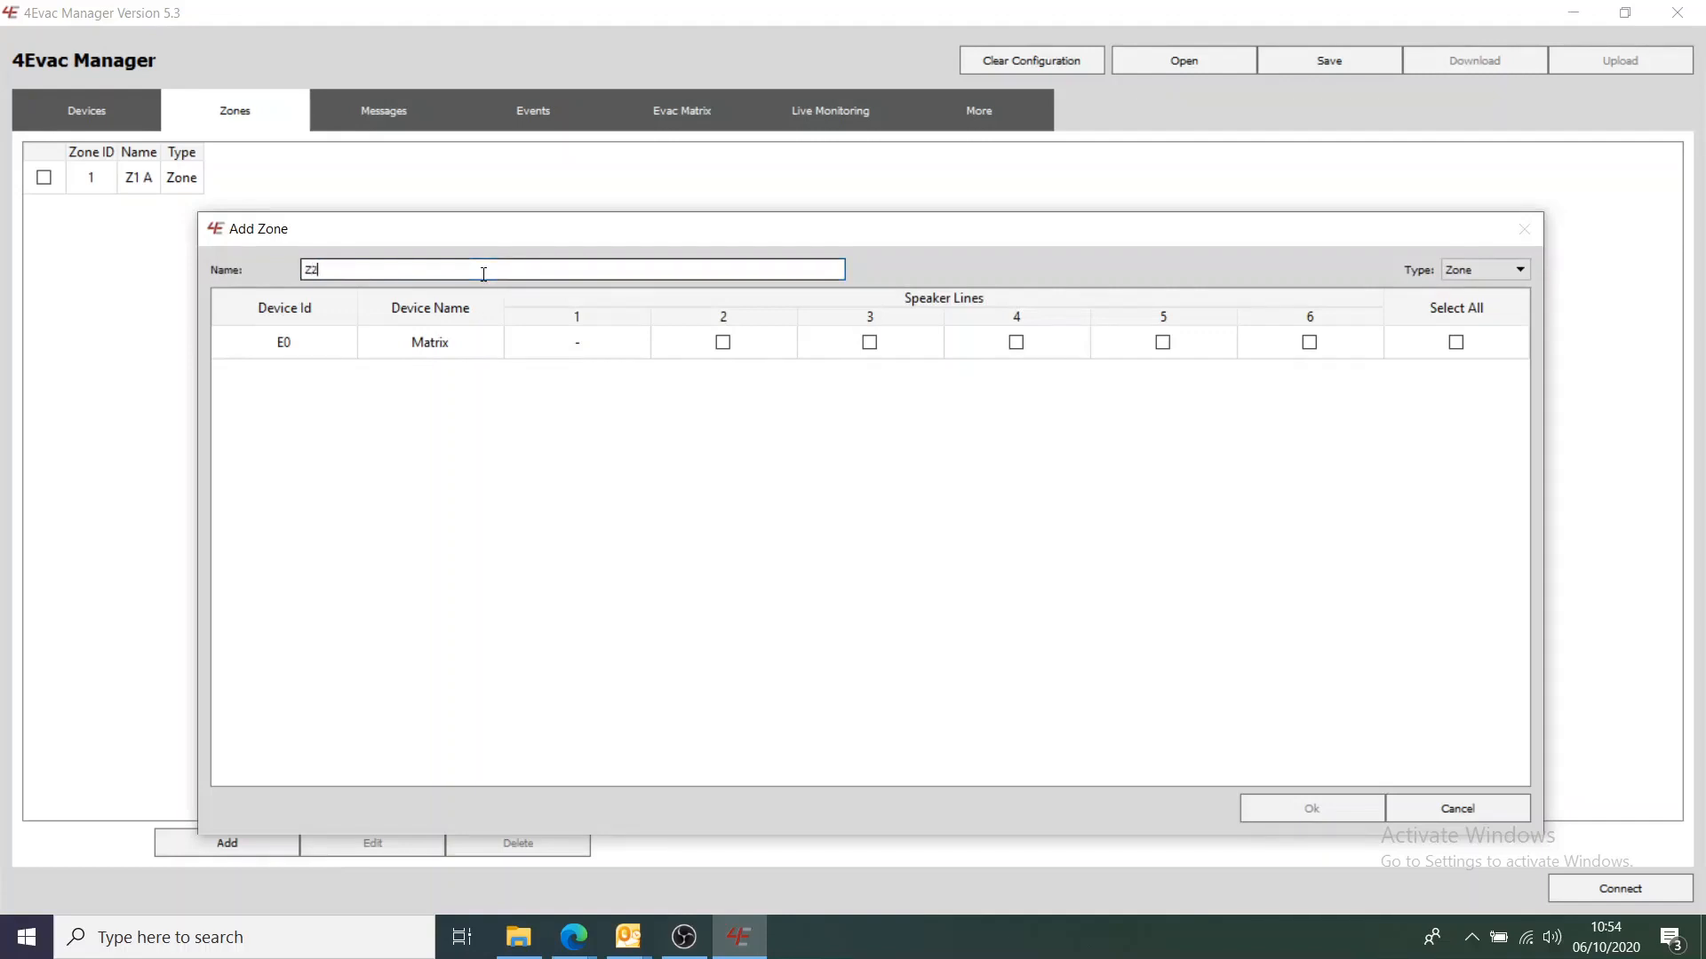
pyautogui.write('1 B')
pyautogui.click(722, 342)
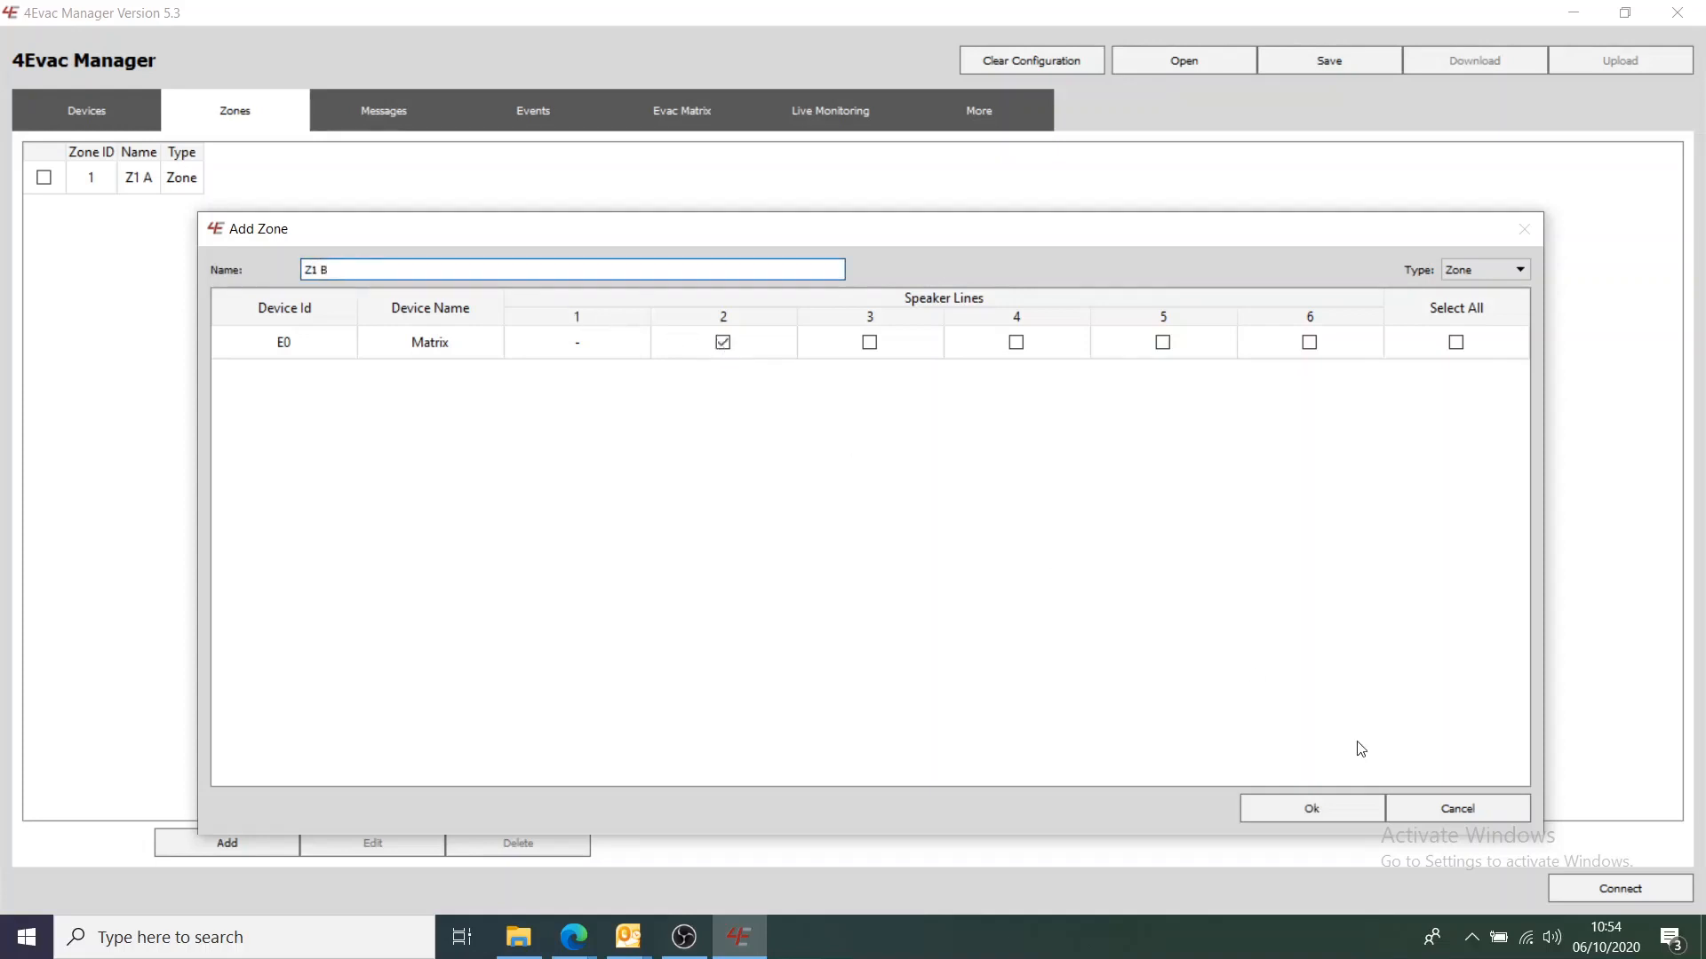
pyautogui.click(1326, 810)
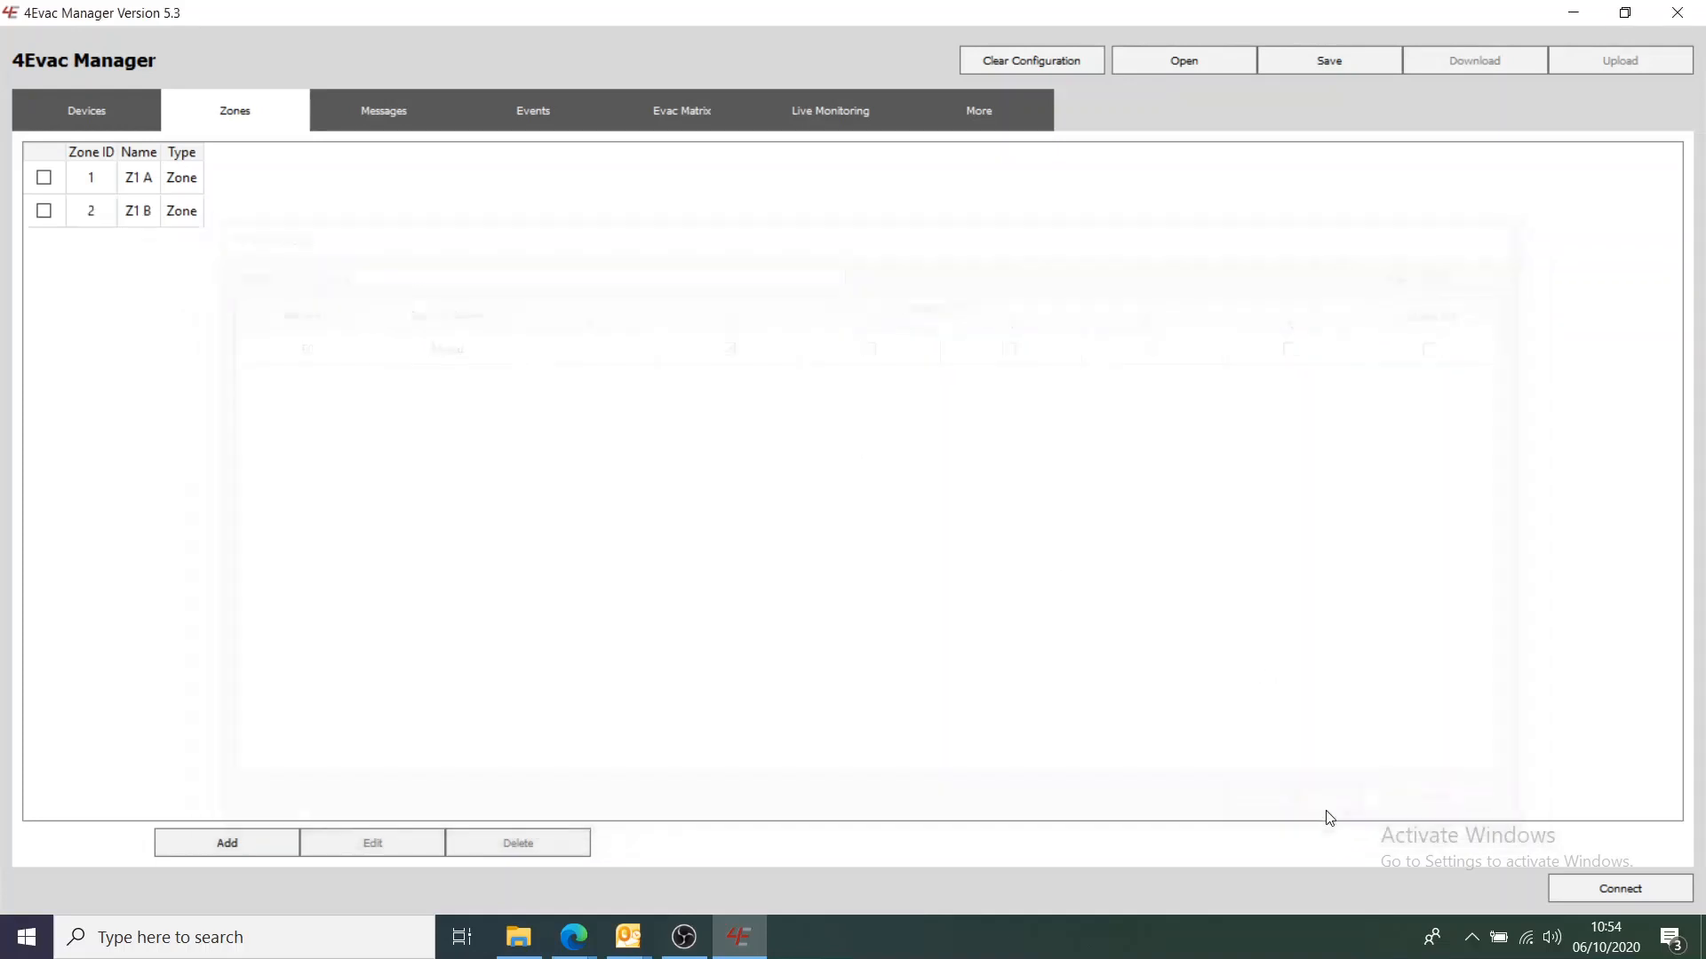
# Create zones Z2 A on speaker line 3 and Z2 B on speaker line 4
pyautogui.click(251, 853)
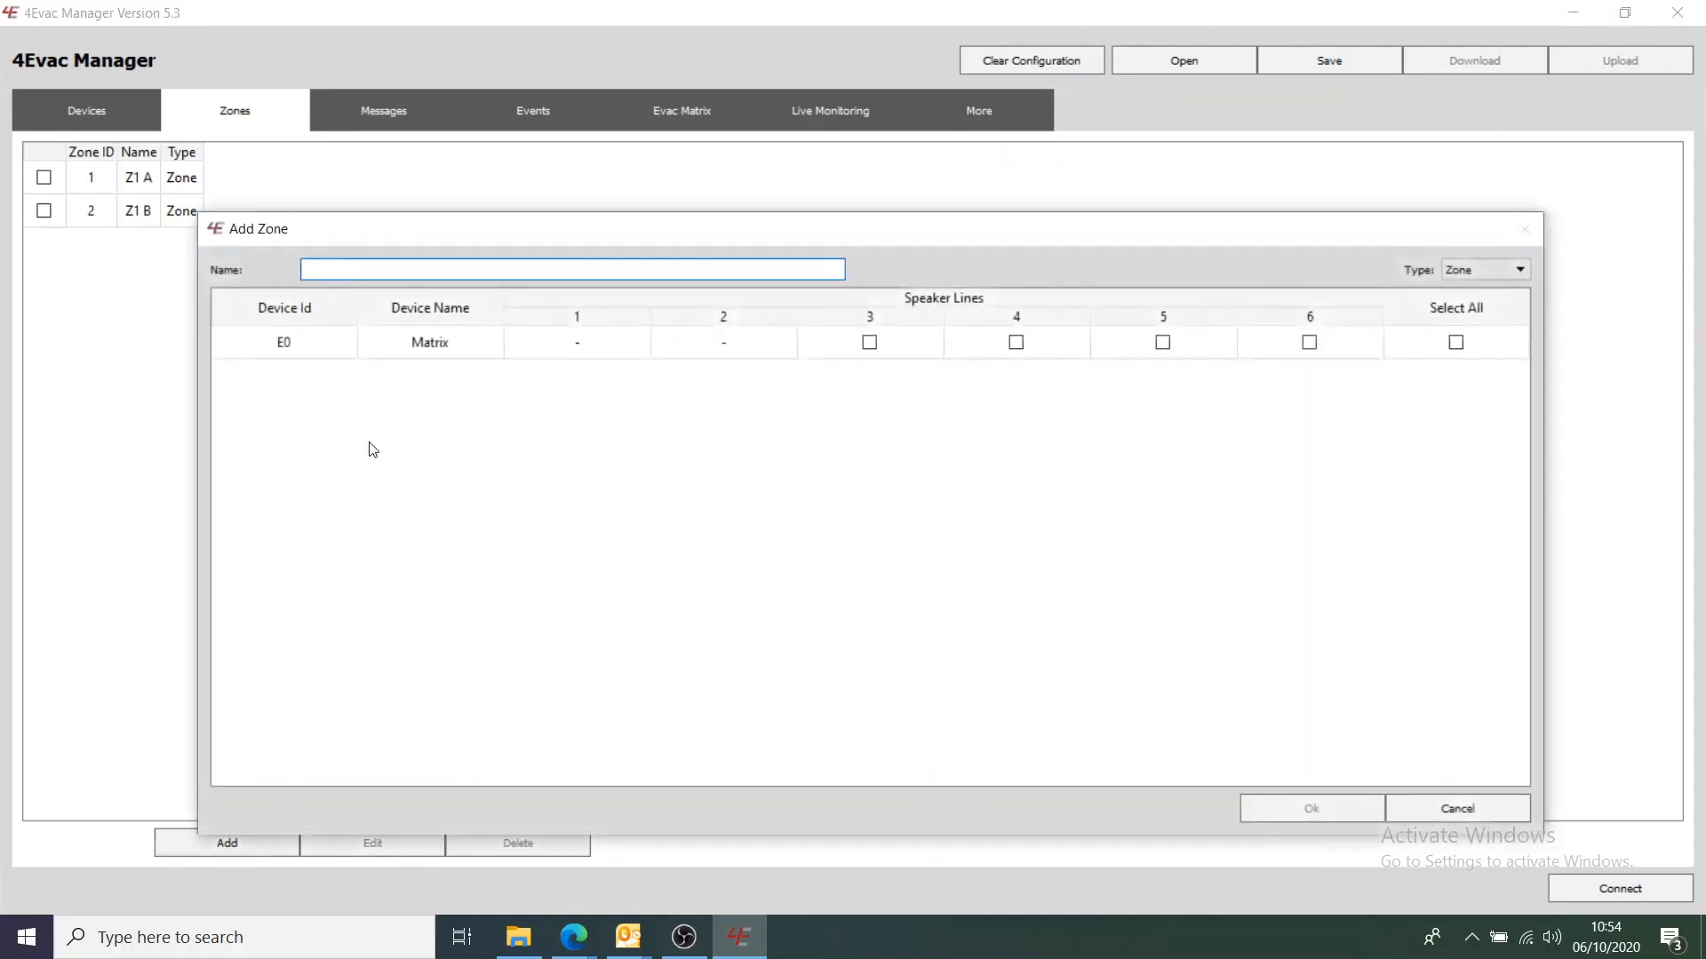
pyautogui.write('Z2')
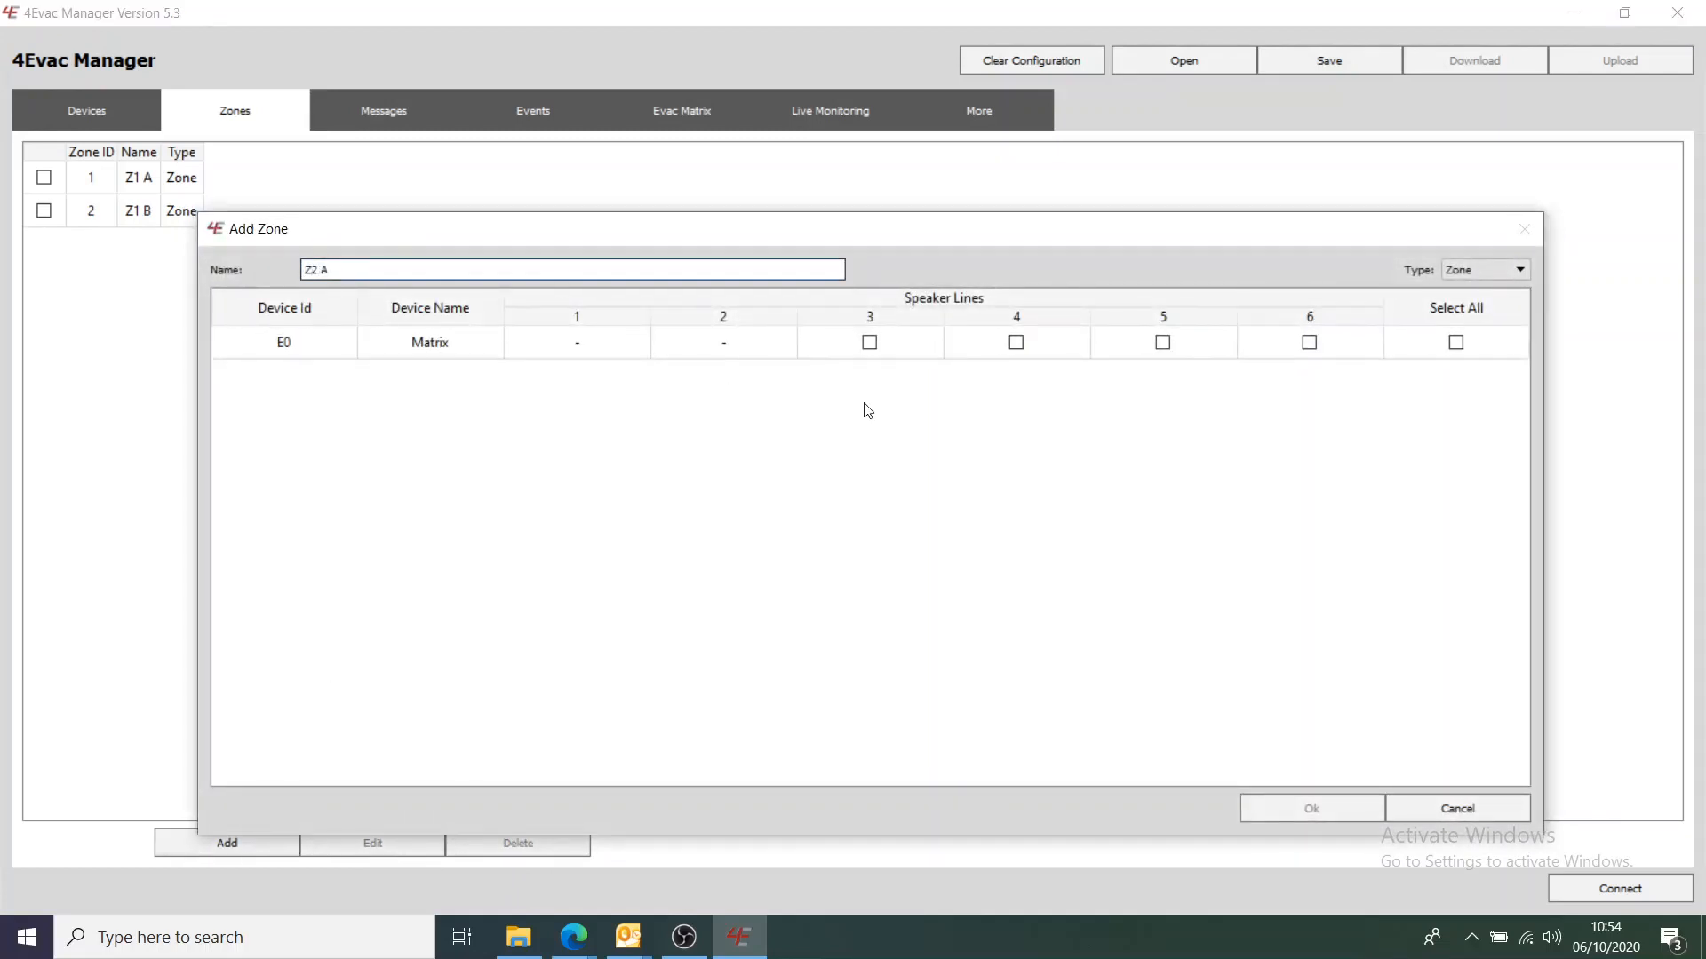
pyautogui.write(' A')
pyautogui.click(870, 343)
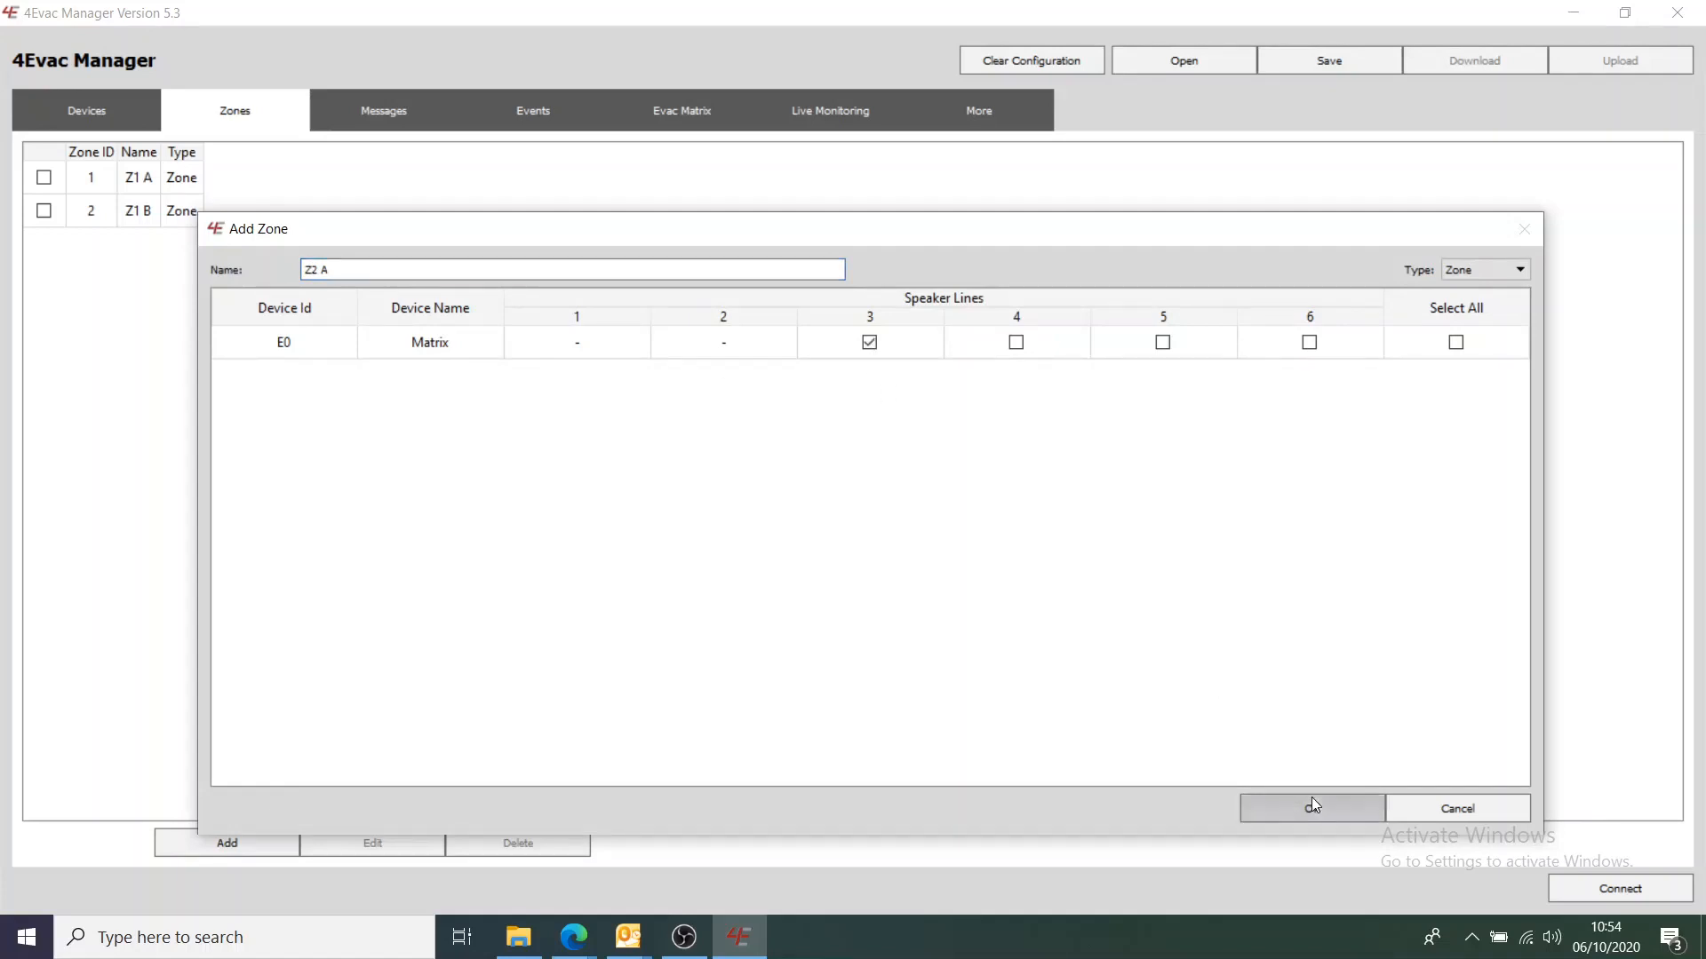
pyautogui.click(1311, 797)
pyautogui.click(269, 841)
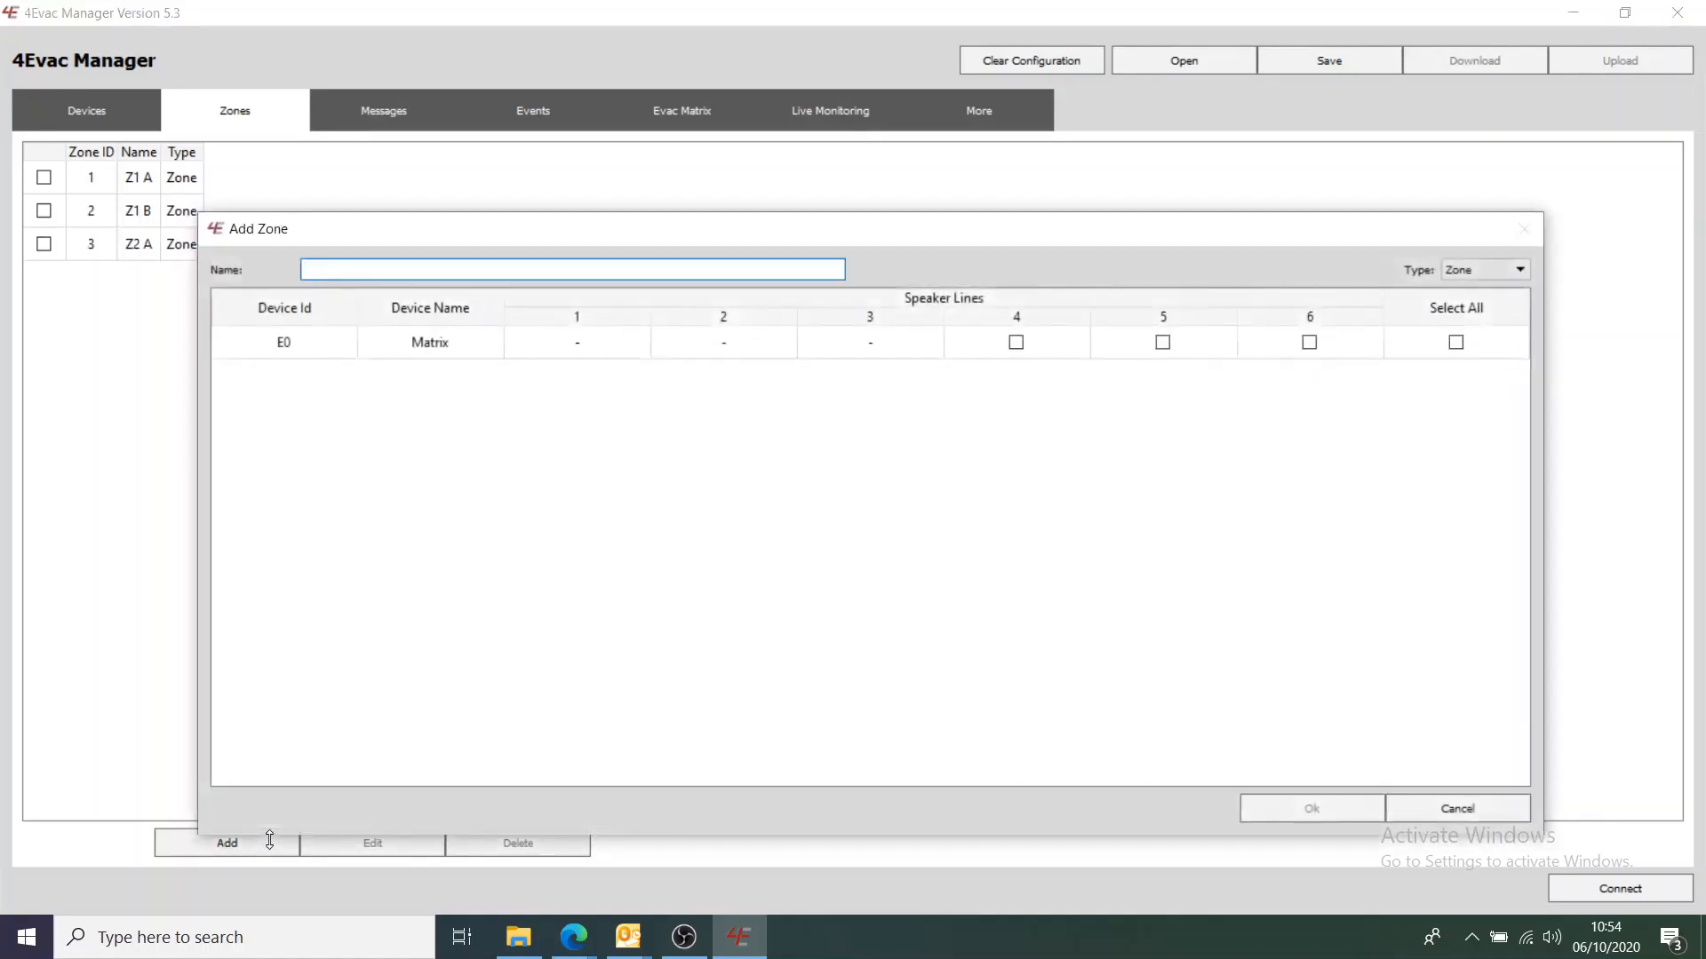
pyautogui.click(389, 271)
pyautogui.write('Z')
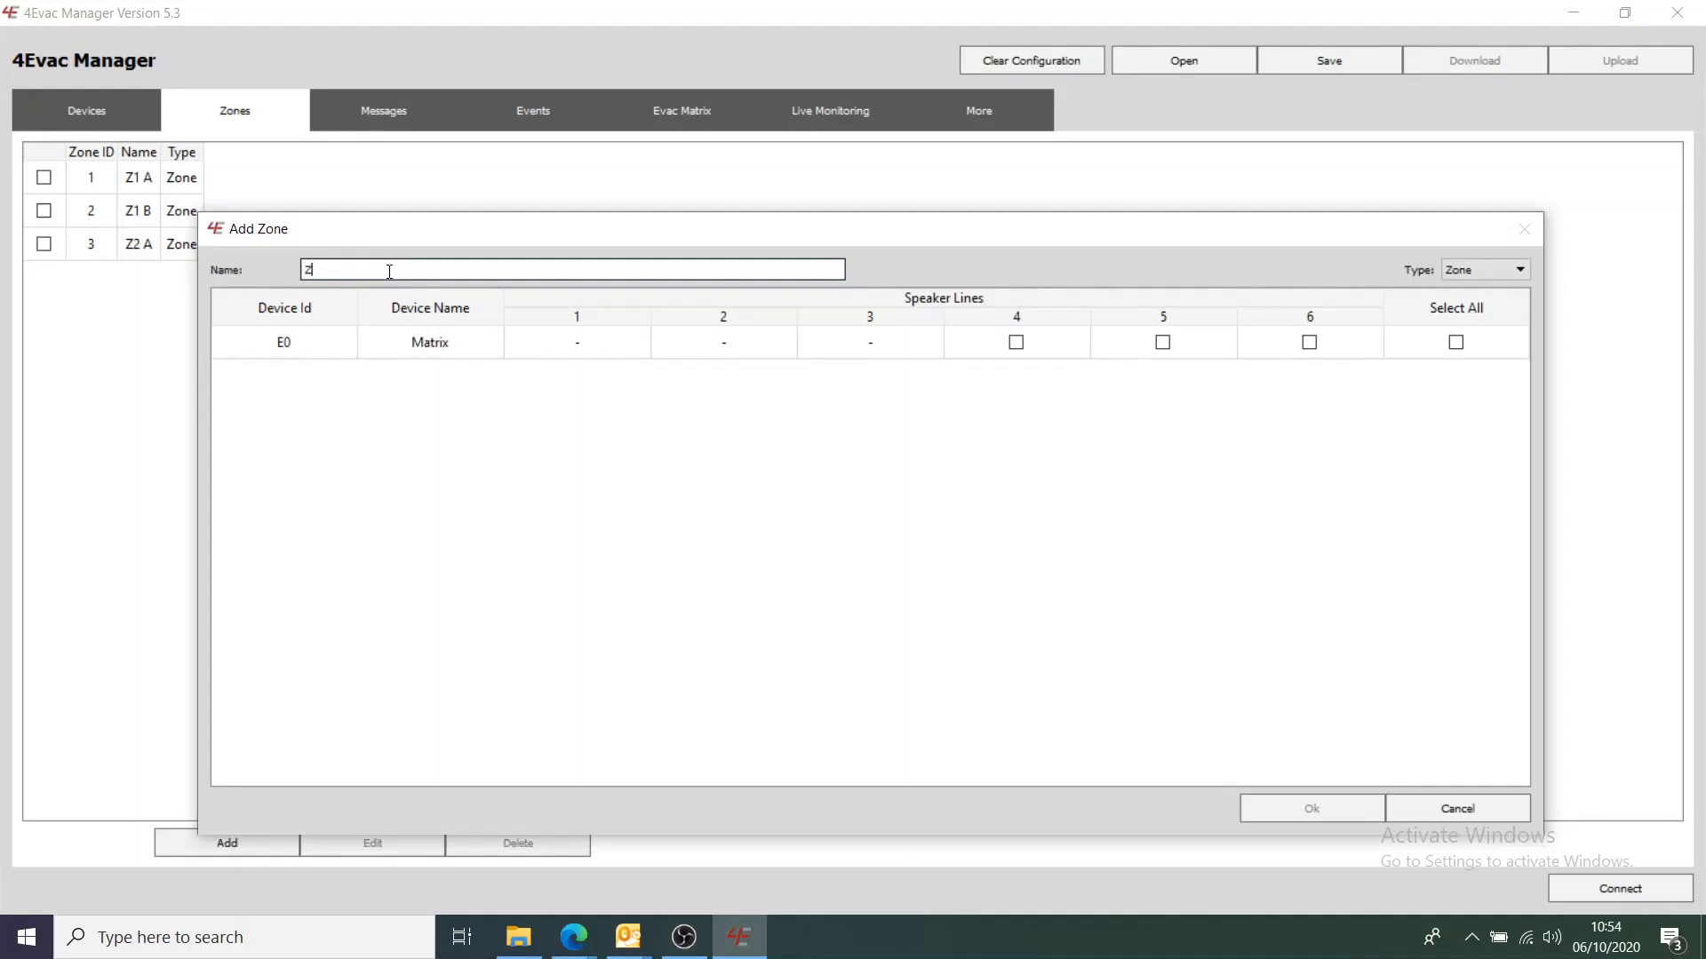
pyautogui.write('2 B')
pyautogui.click(1015, 342)
pyautogui.click(1333, 804)
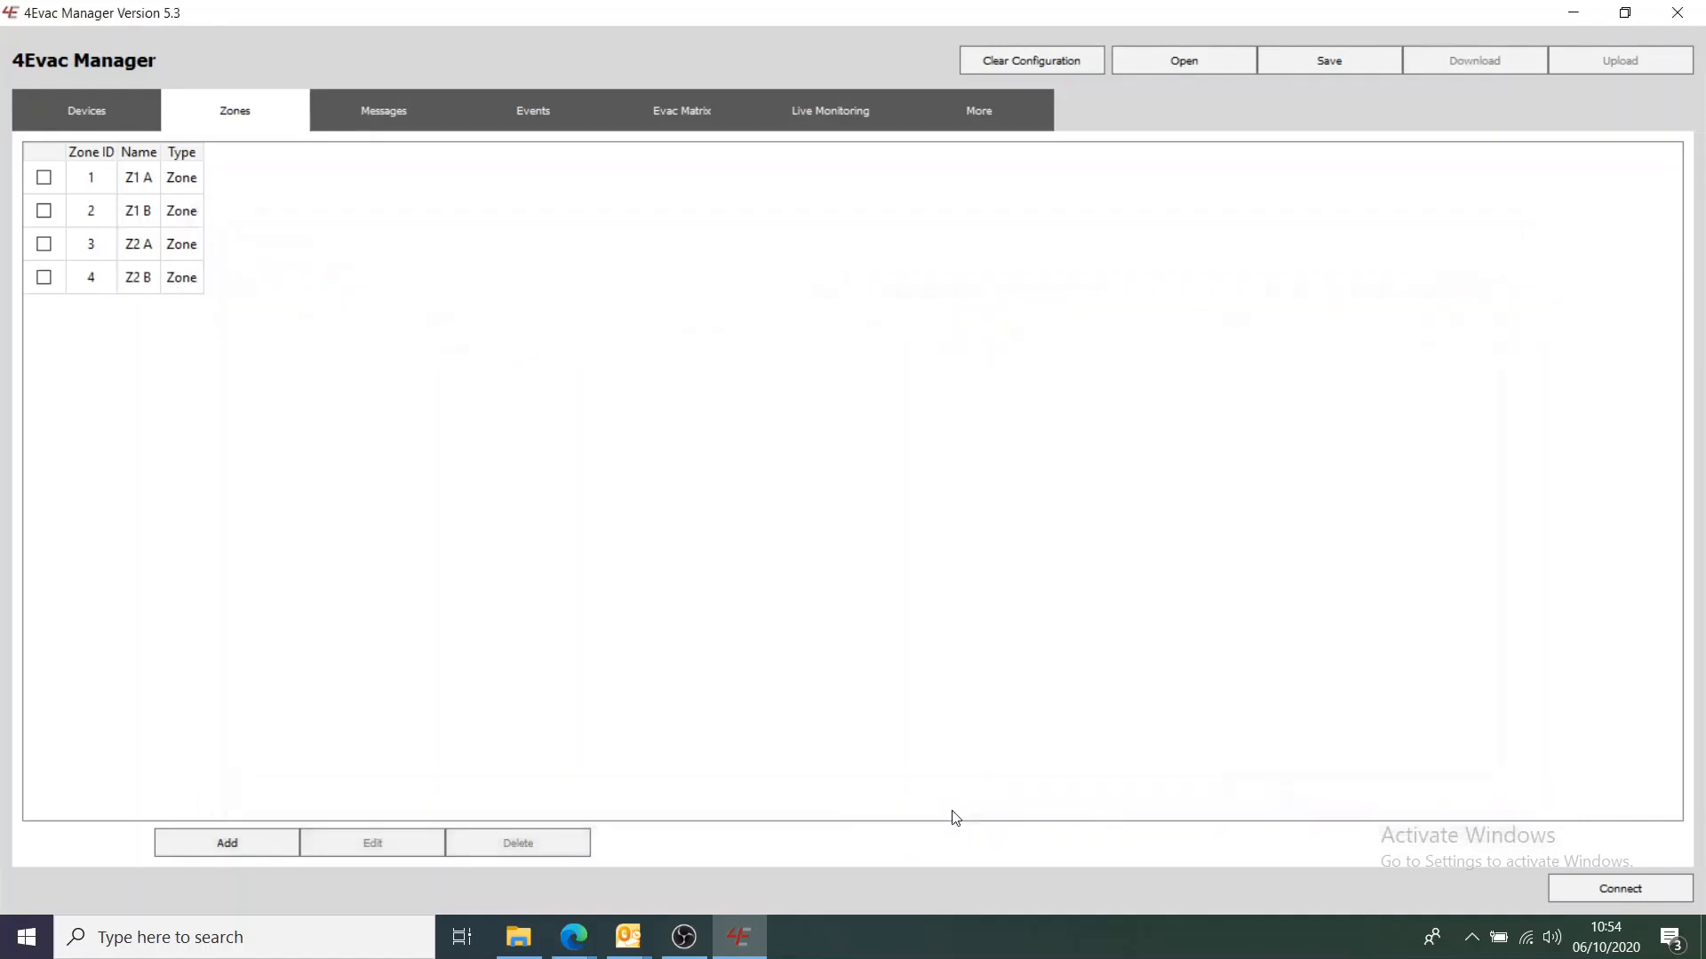
# Create zones Z3 A on speaker line 5 and Z3 B on speaker line 6
pyautogui.click(277, 829)
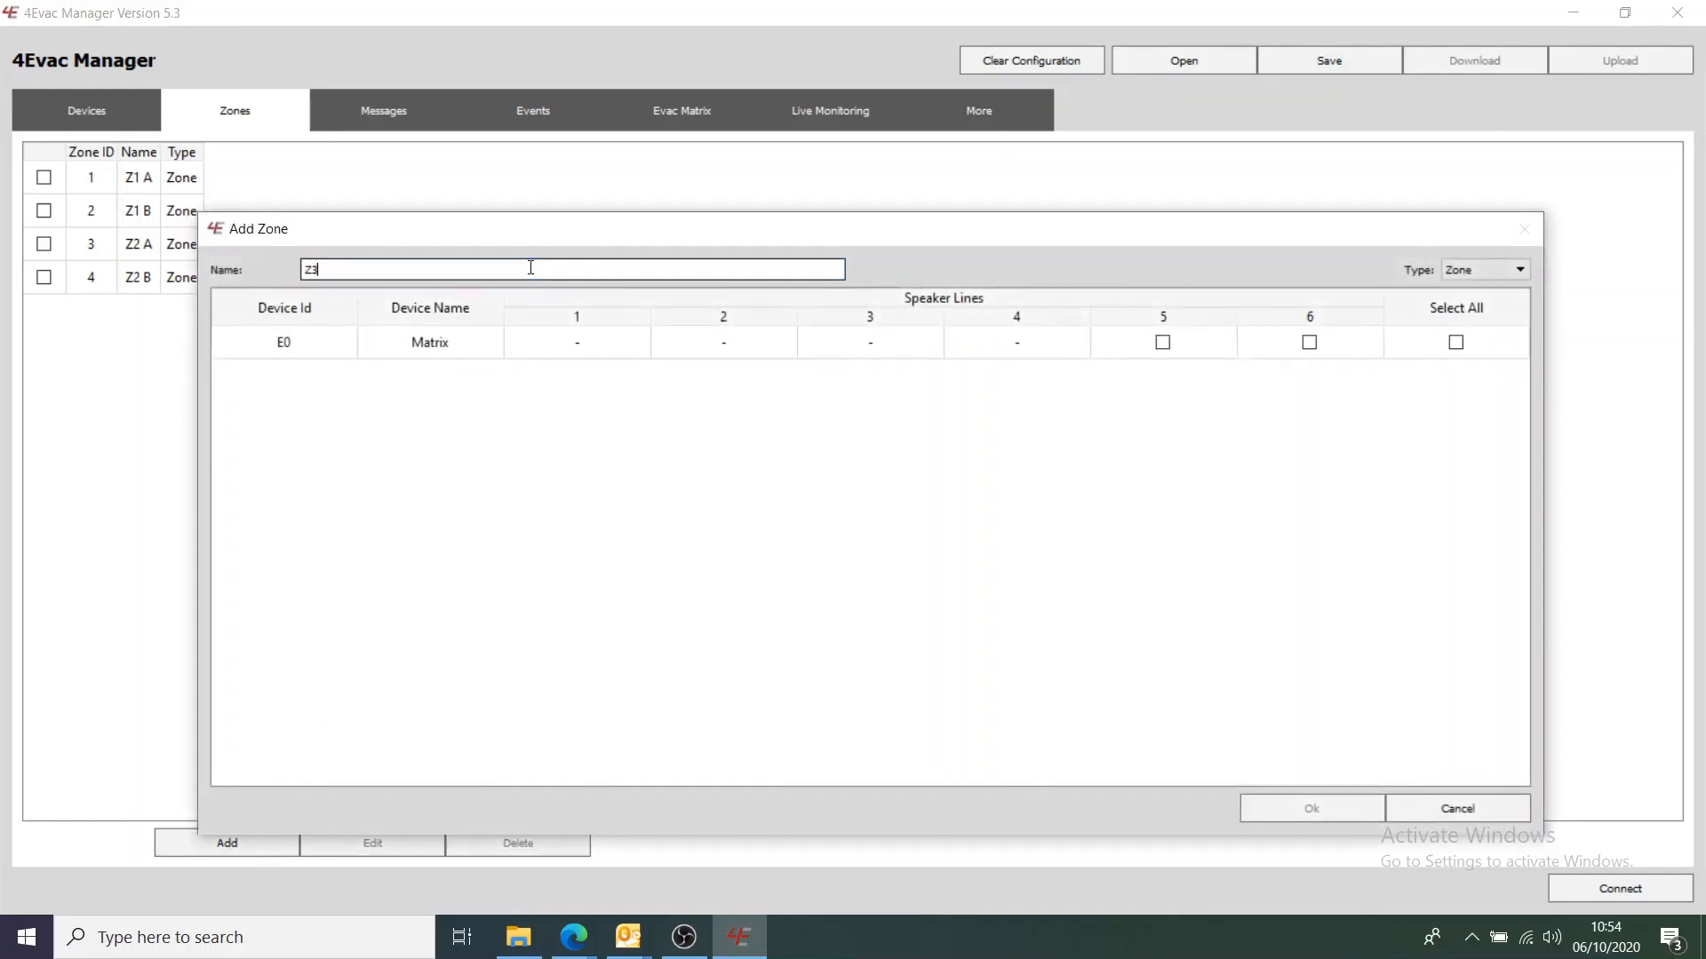
pyautogui.write('Z3 A')
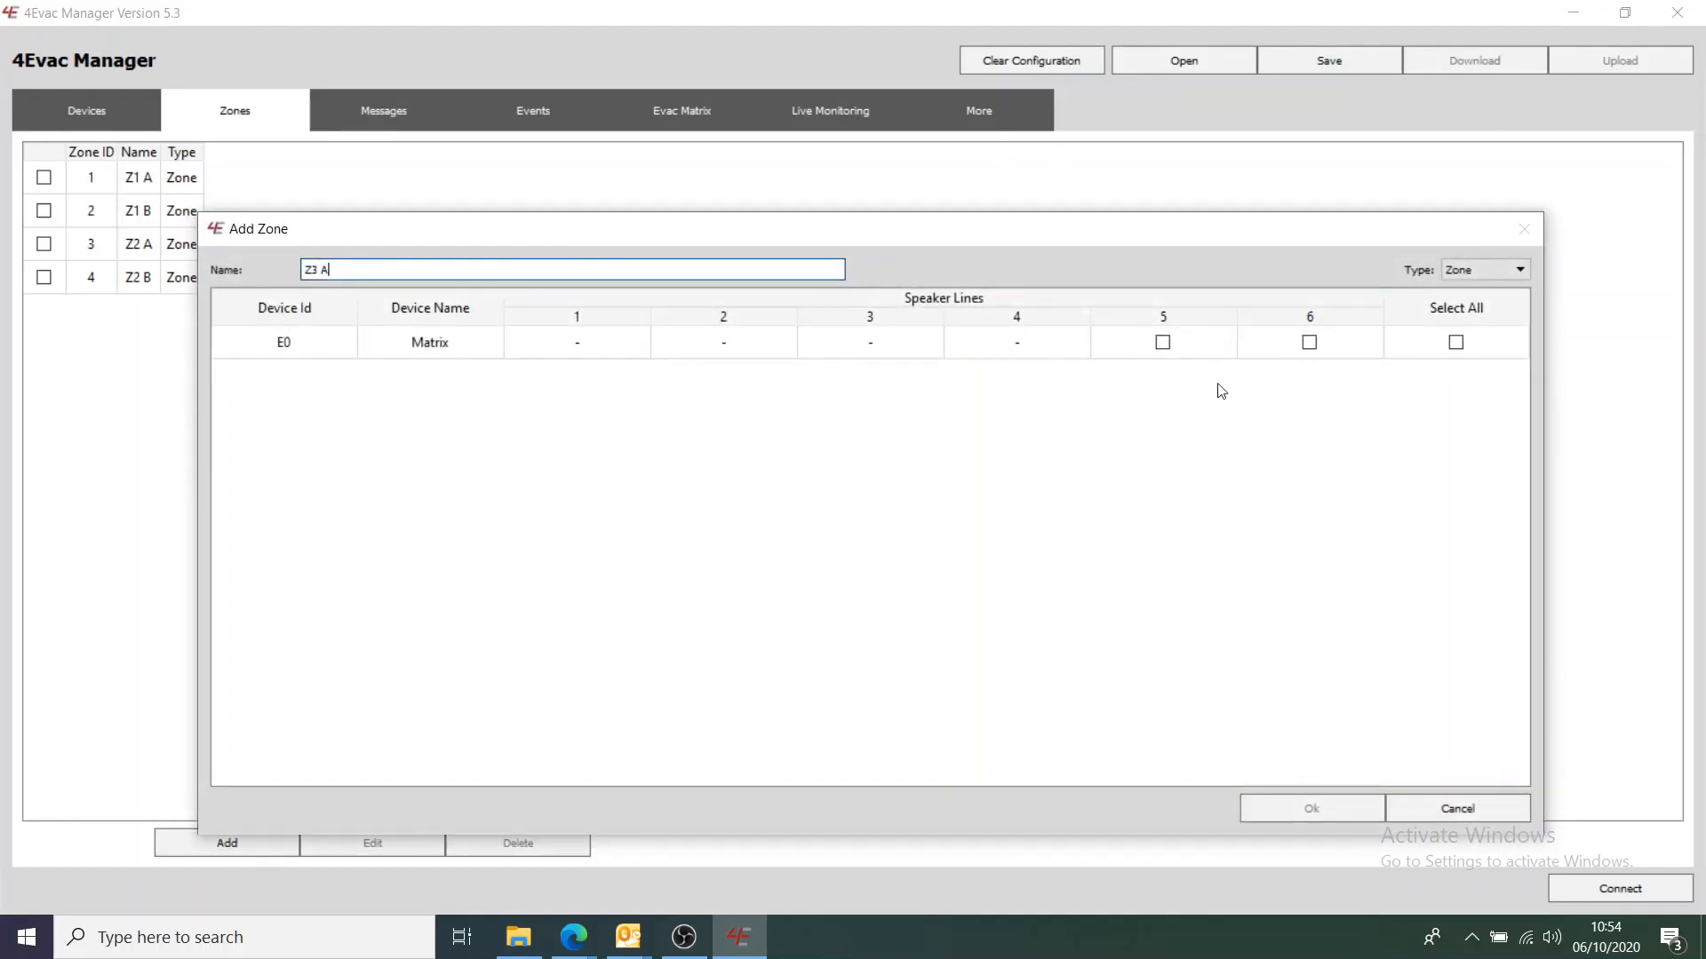
pyautogui.click(1162, 342)
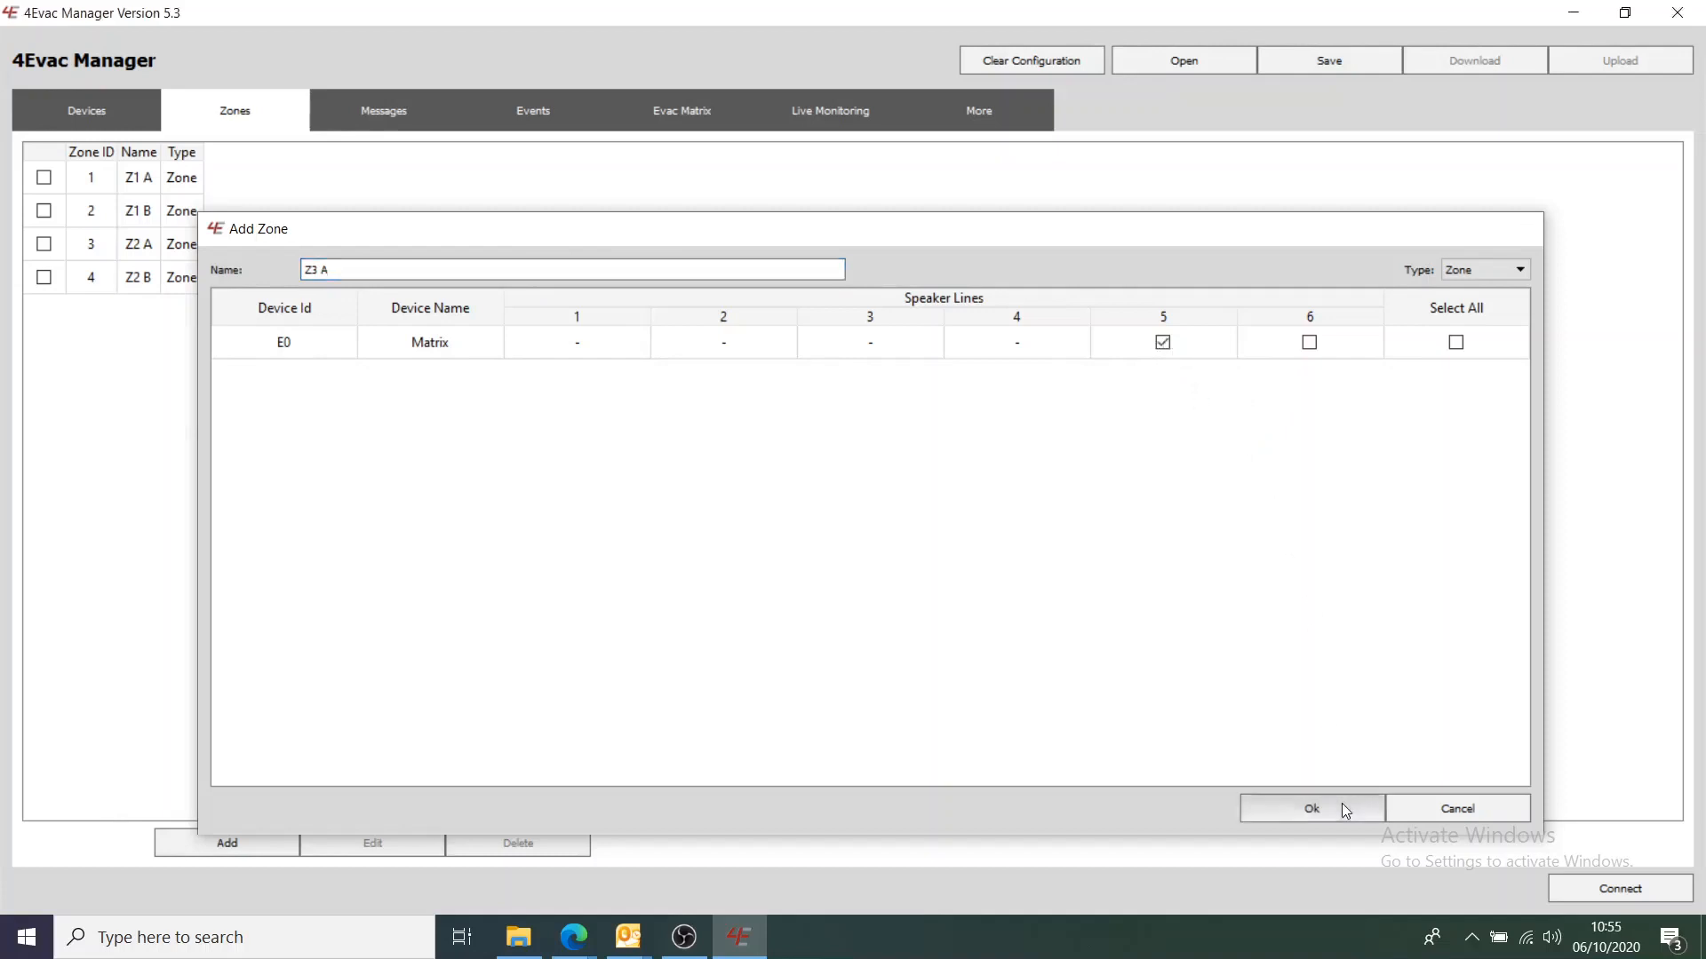
pyautogui.click(1341, 803)
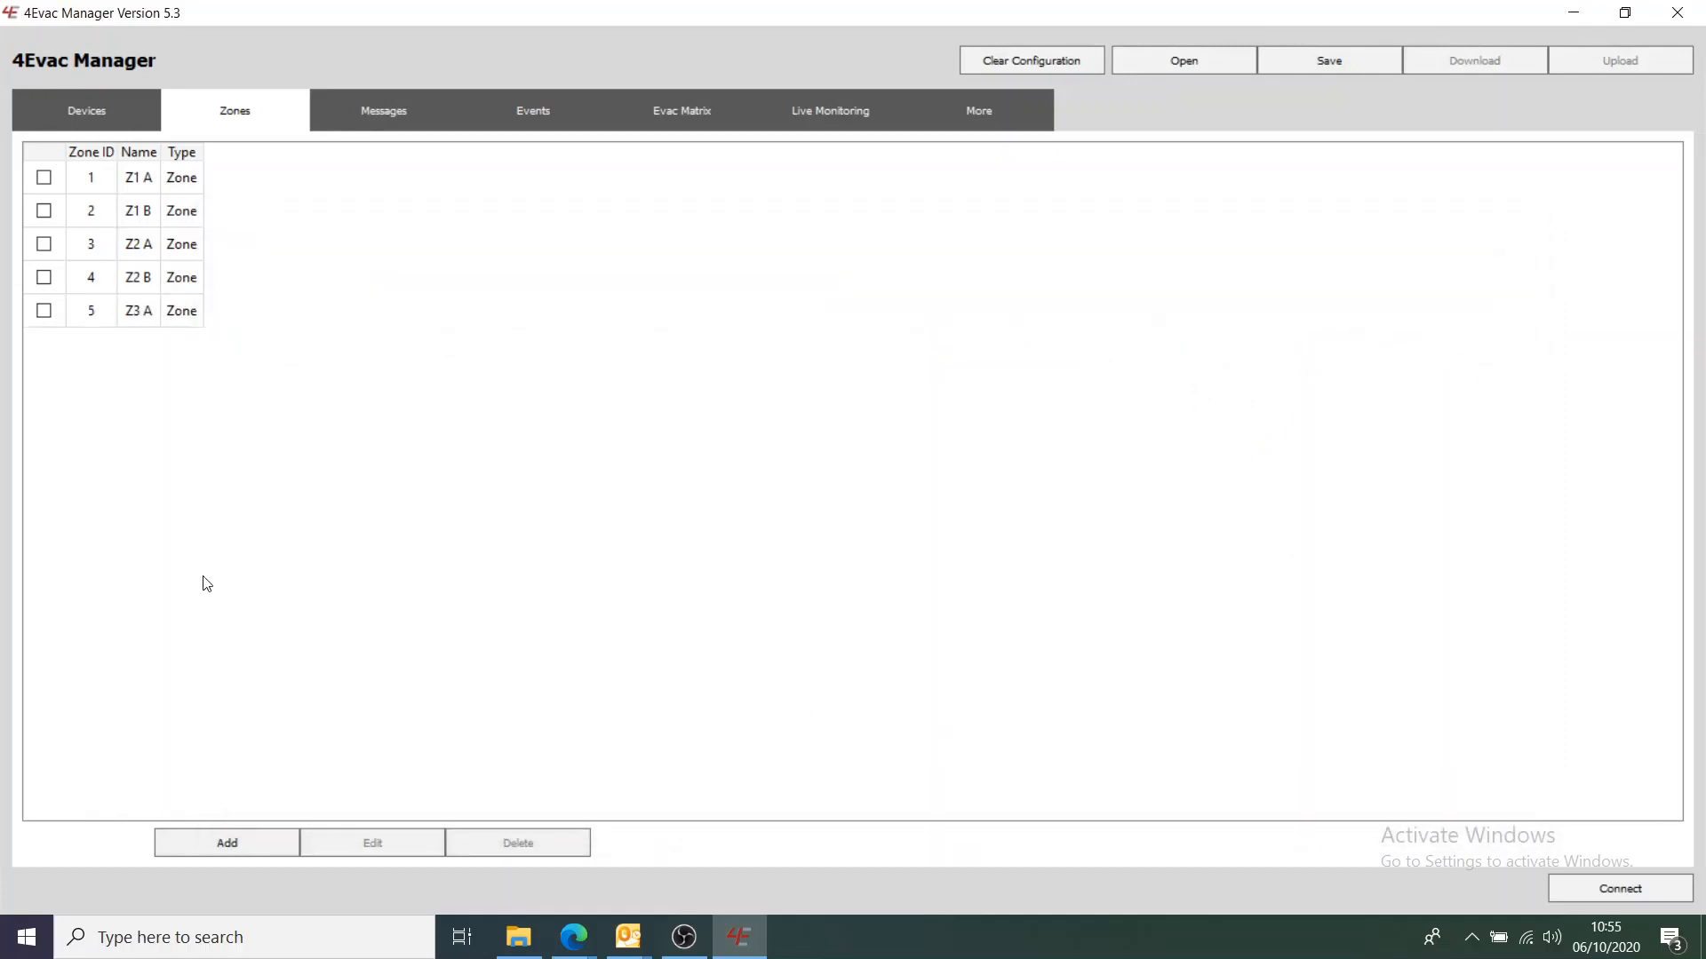
pyautogui.click(241, 840)
pyautogui.click(365, 271)
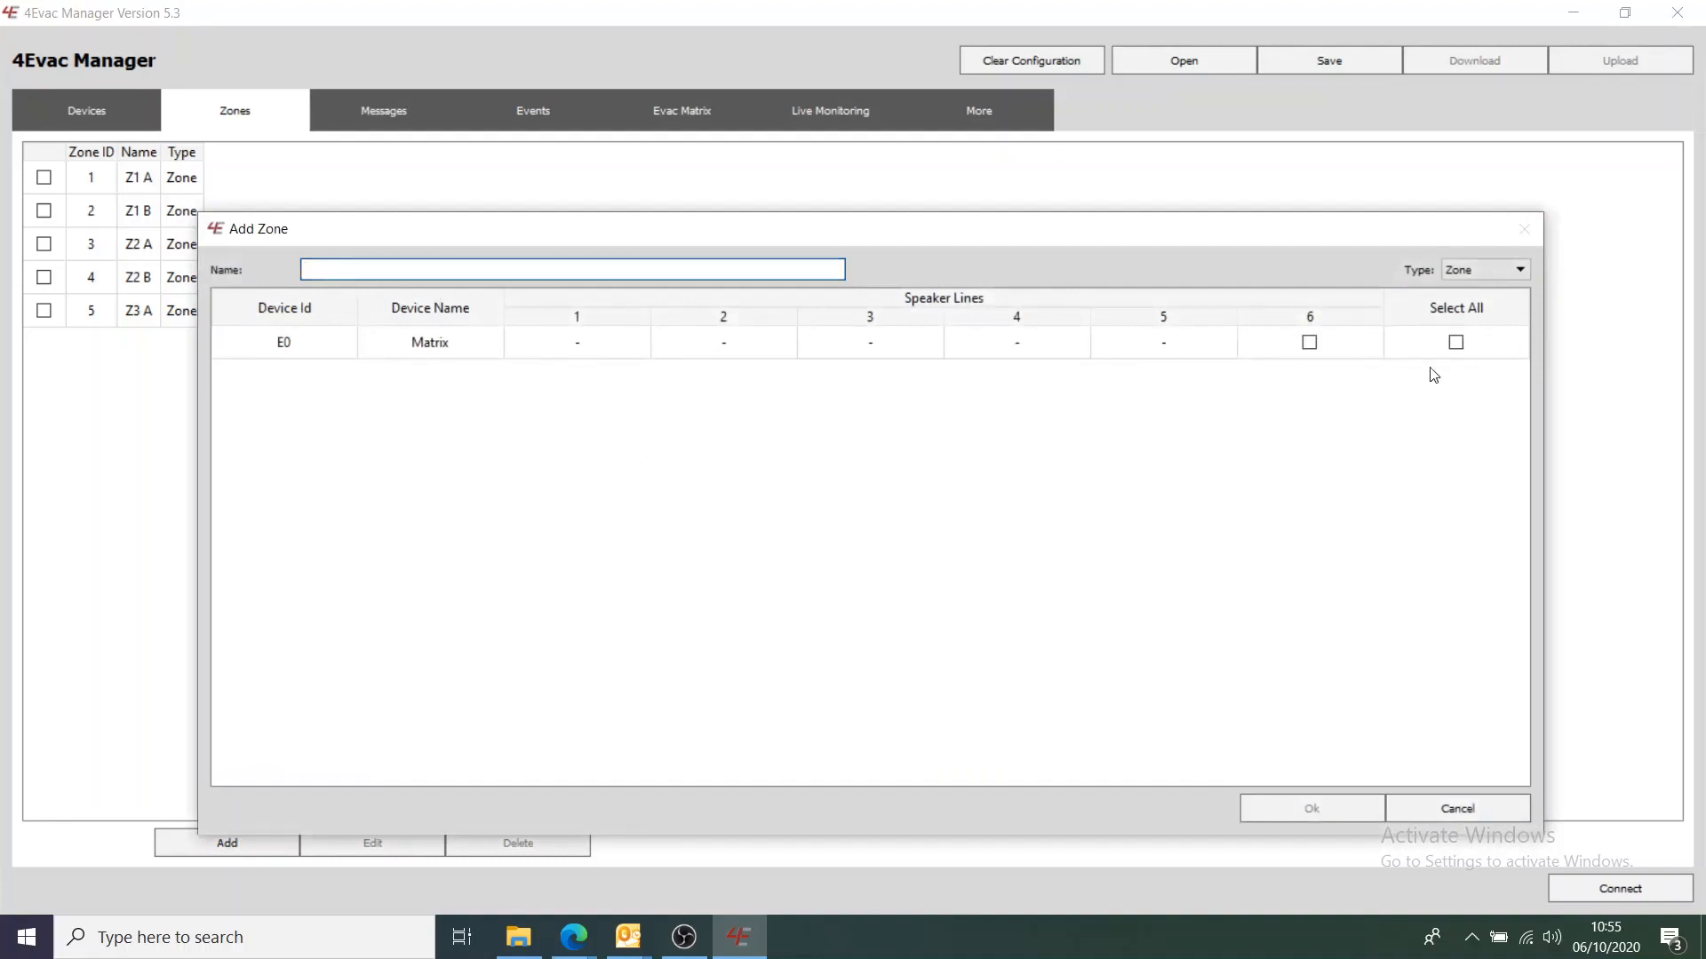
pyautogui.click(1310, 345)
pyautogui.write('Z3 B')
pyautogui.click(1299, 808)
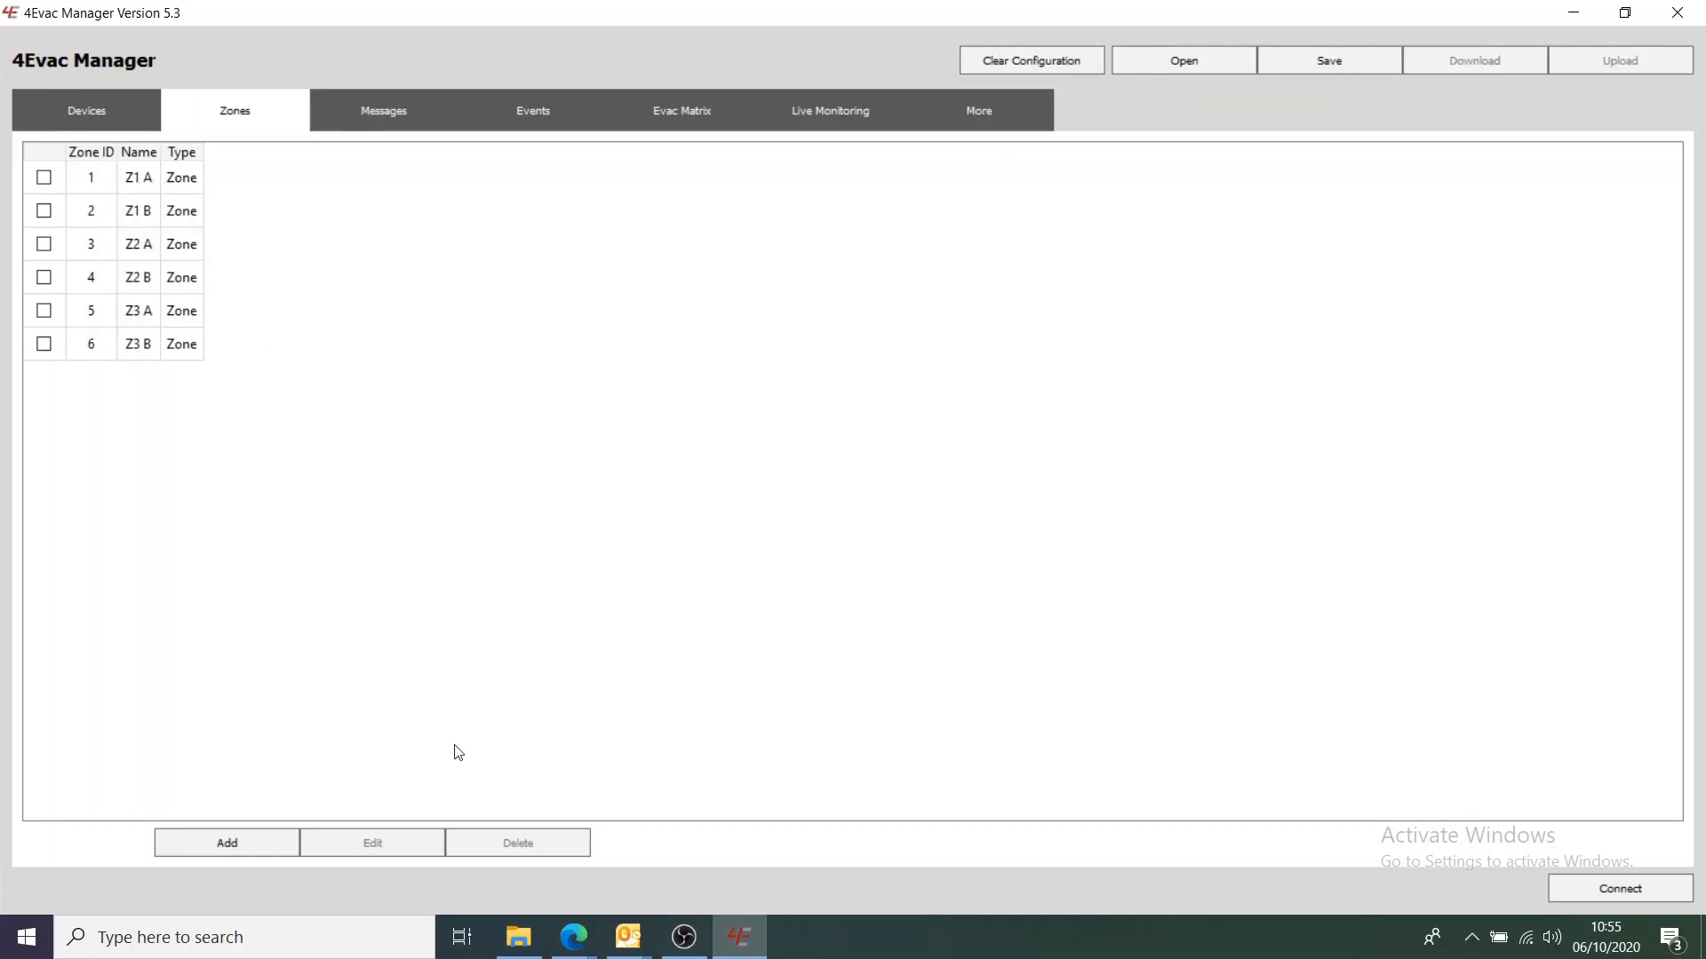
pyautogui.click(250, 834)
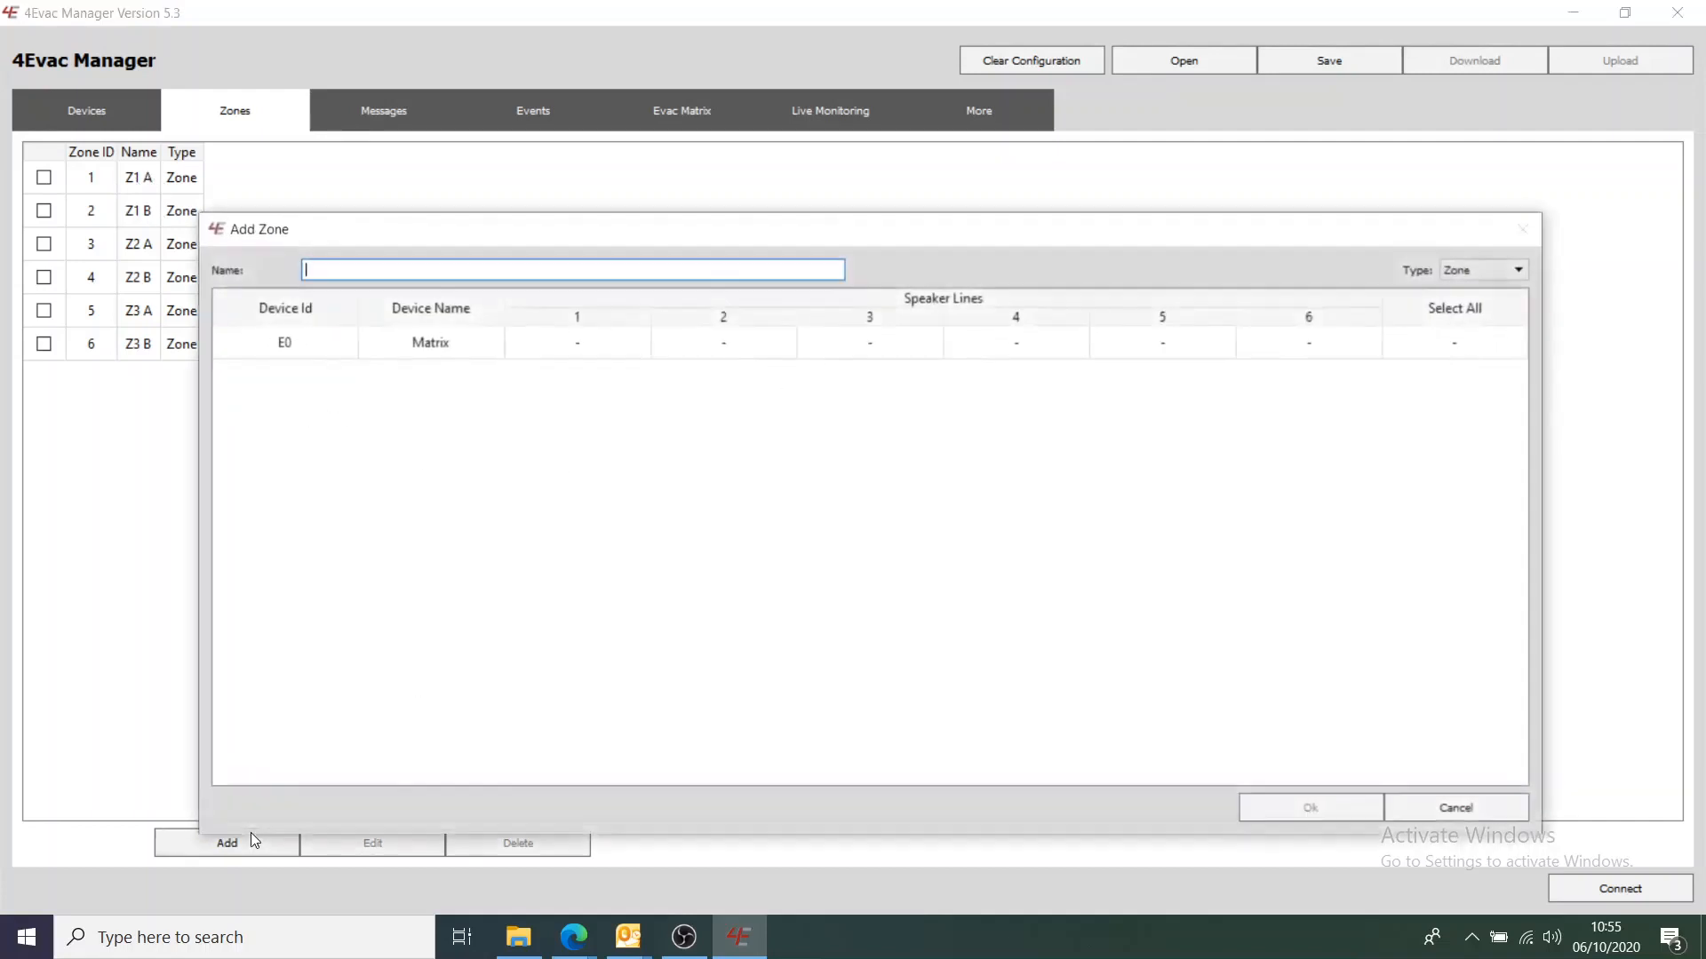
# Create a Zone 1 zone group containing Z1 A and Z1 B
pyautogui.click(1491, 275)
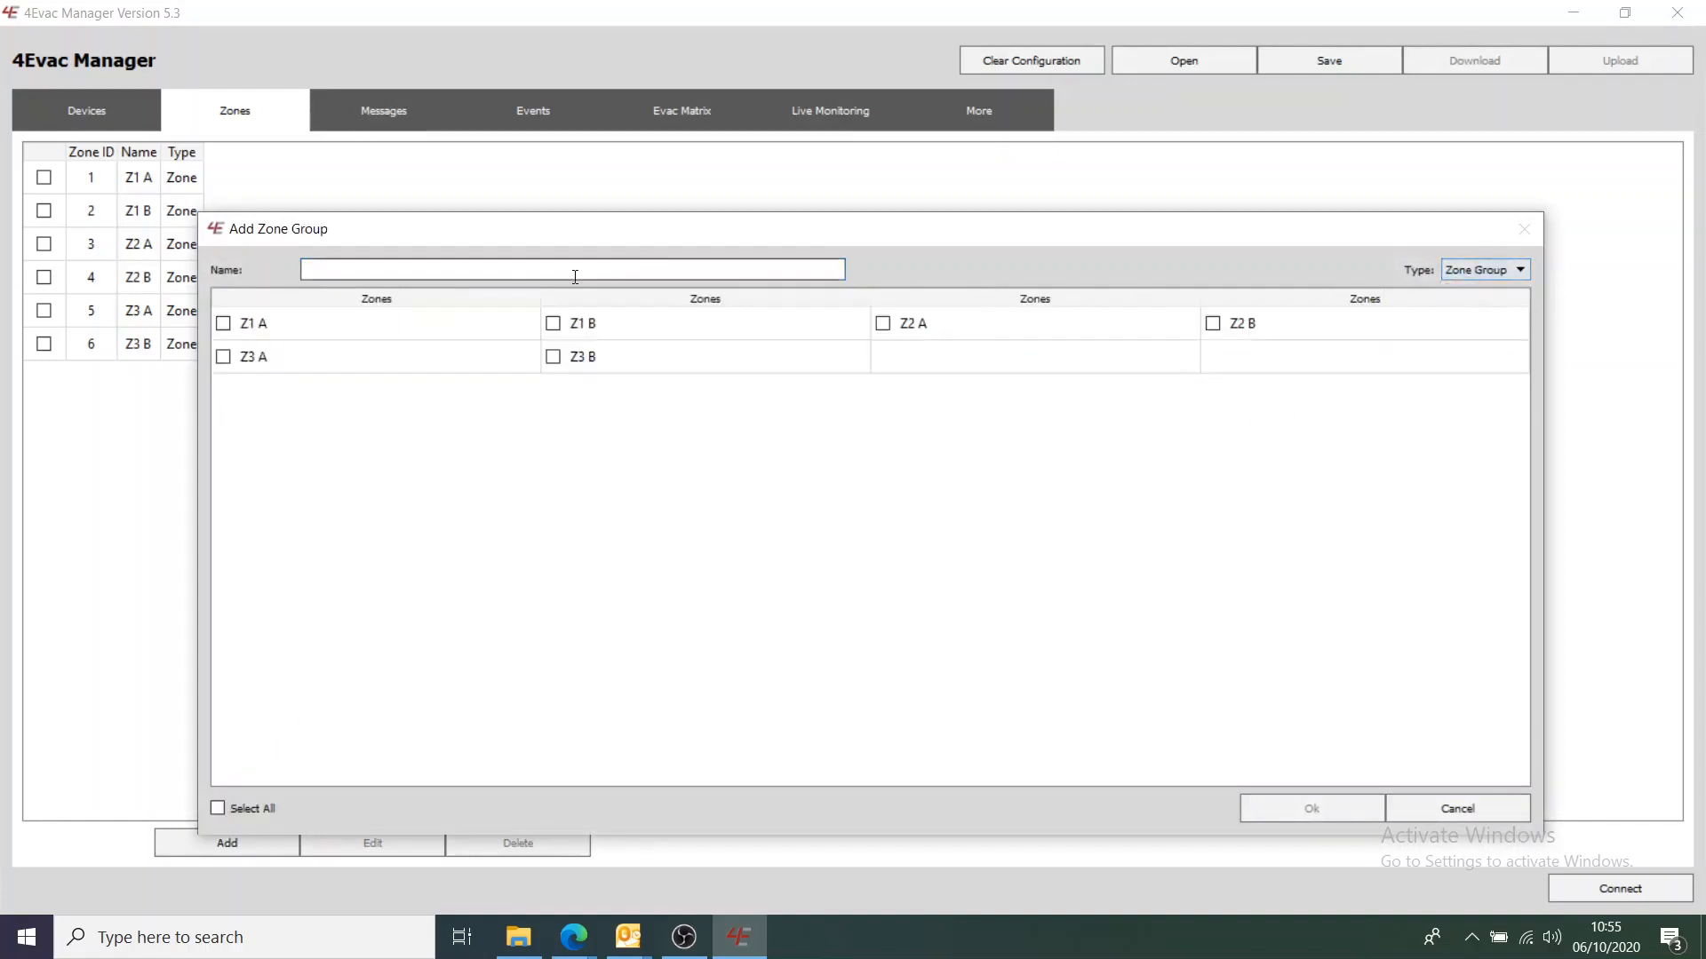
pyautogui.click(450, 270)
pyautogui.write('z')
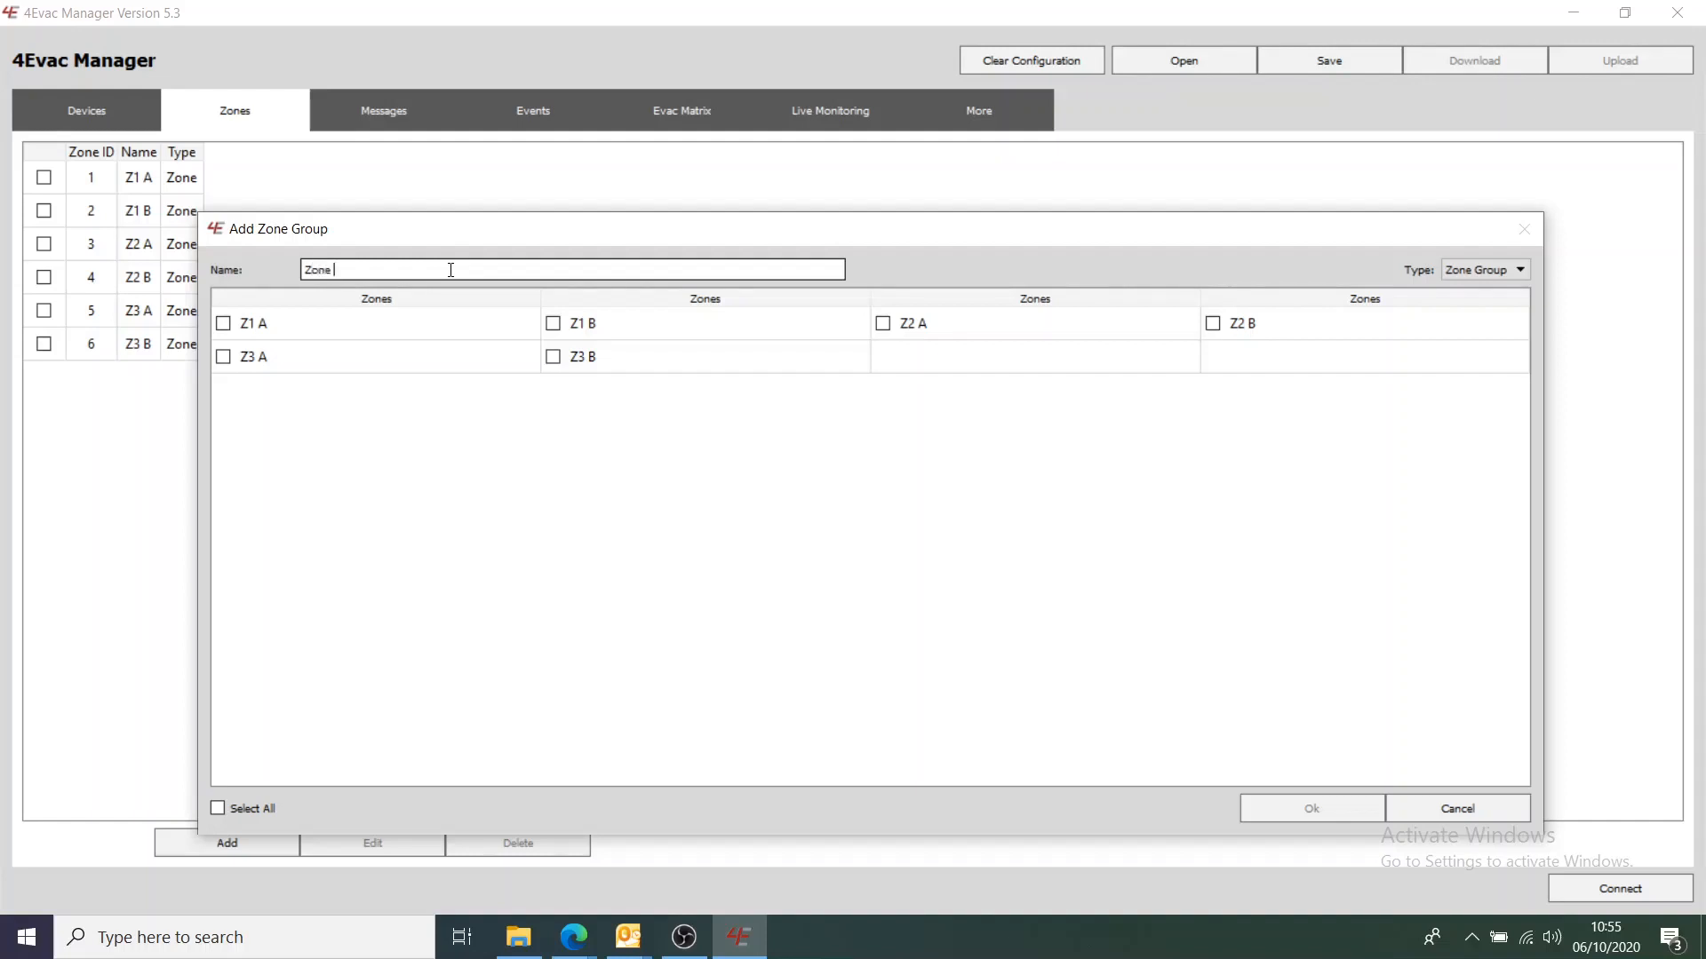
pyautogui.click(223, 323)
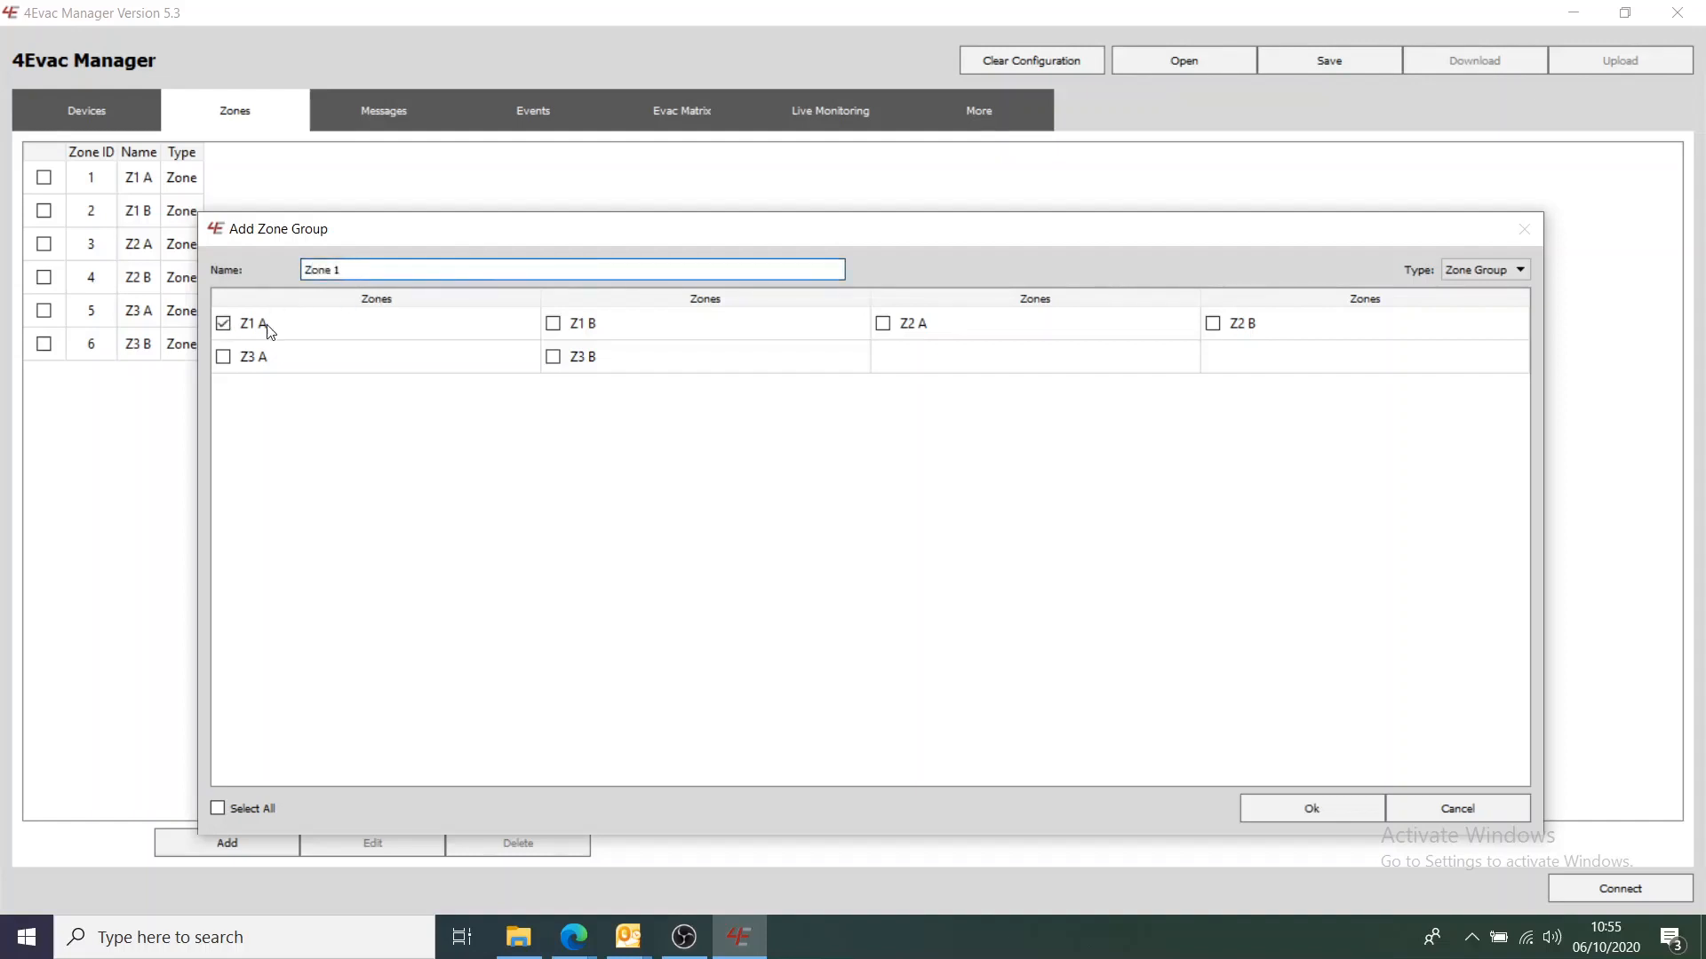
pyautogui.click(553, 325)
pyautogui.click(1283, 810)
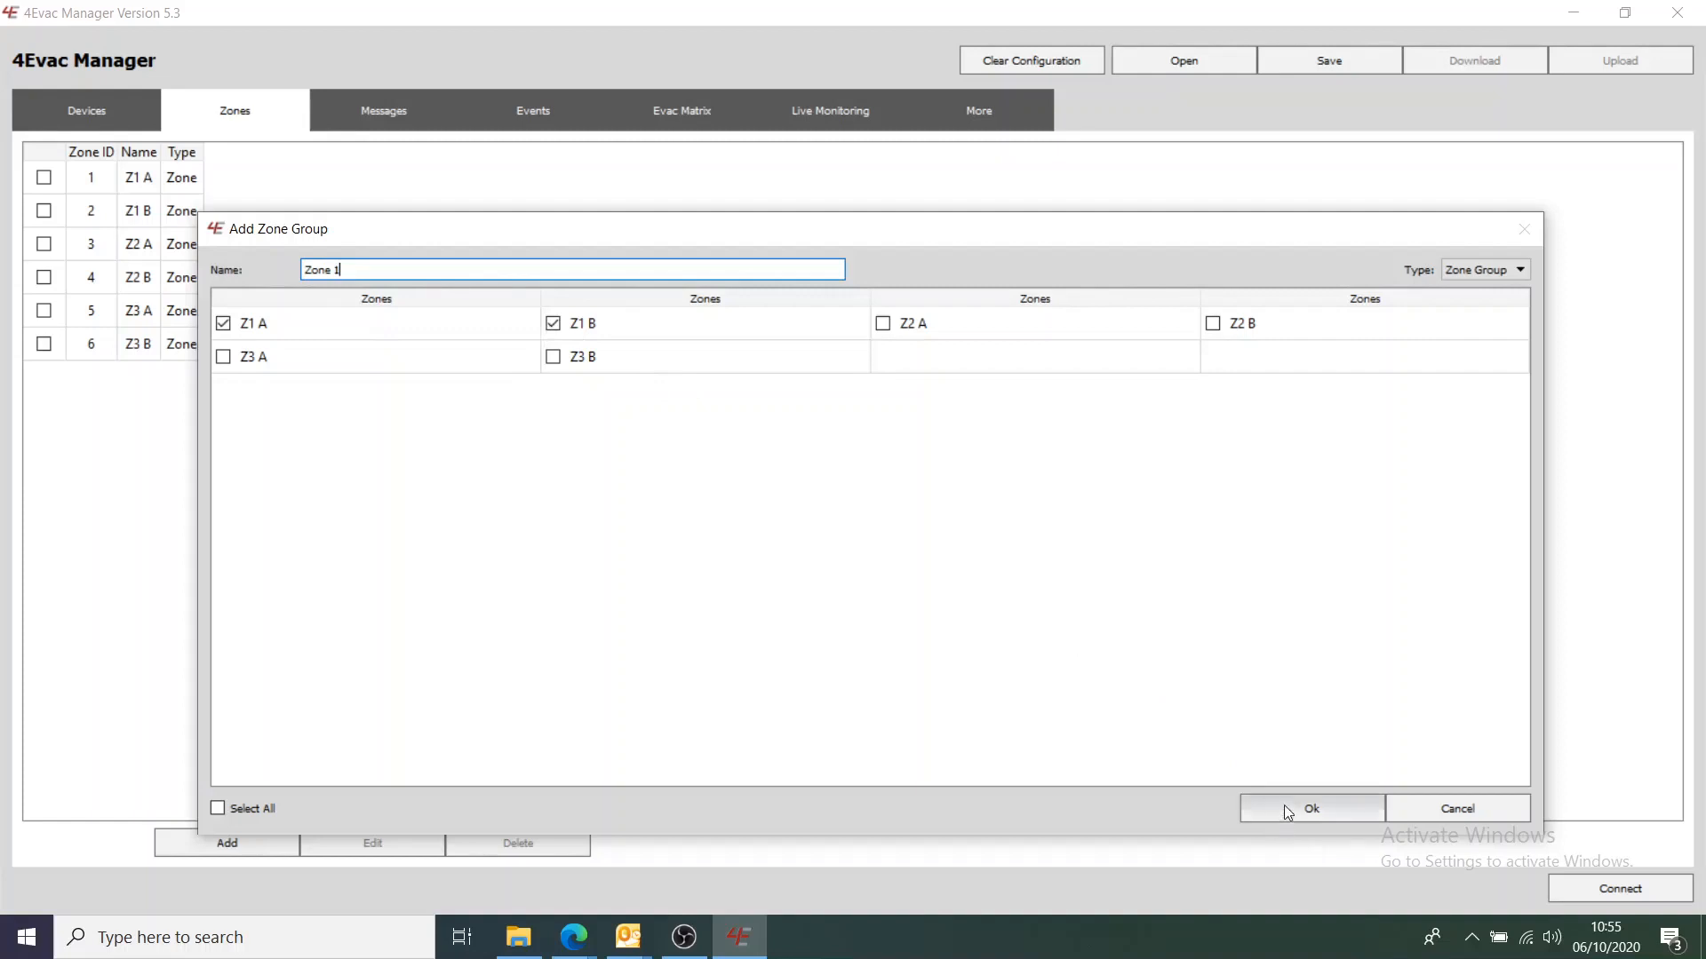
# Create a Zone 2 zone group containing Z2 A and Z2 B
pyautogui.click(275, 849)
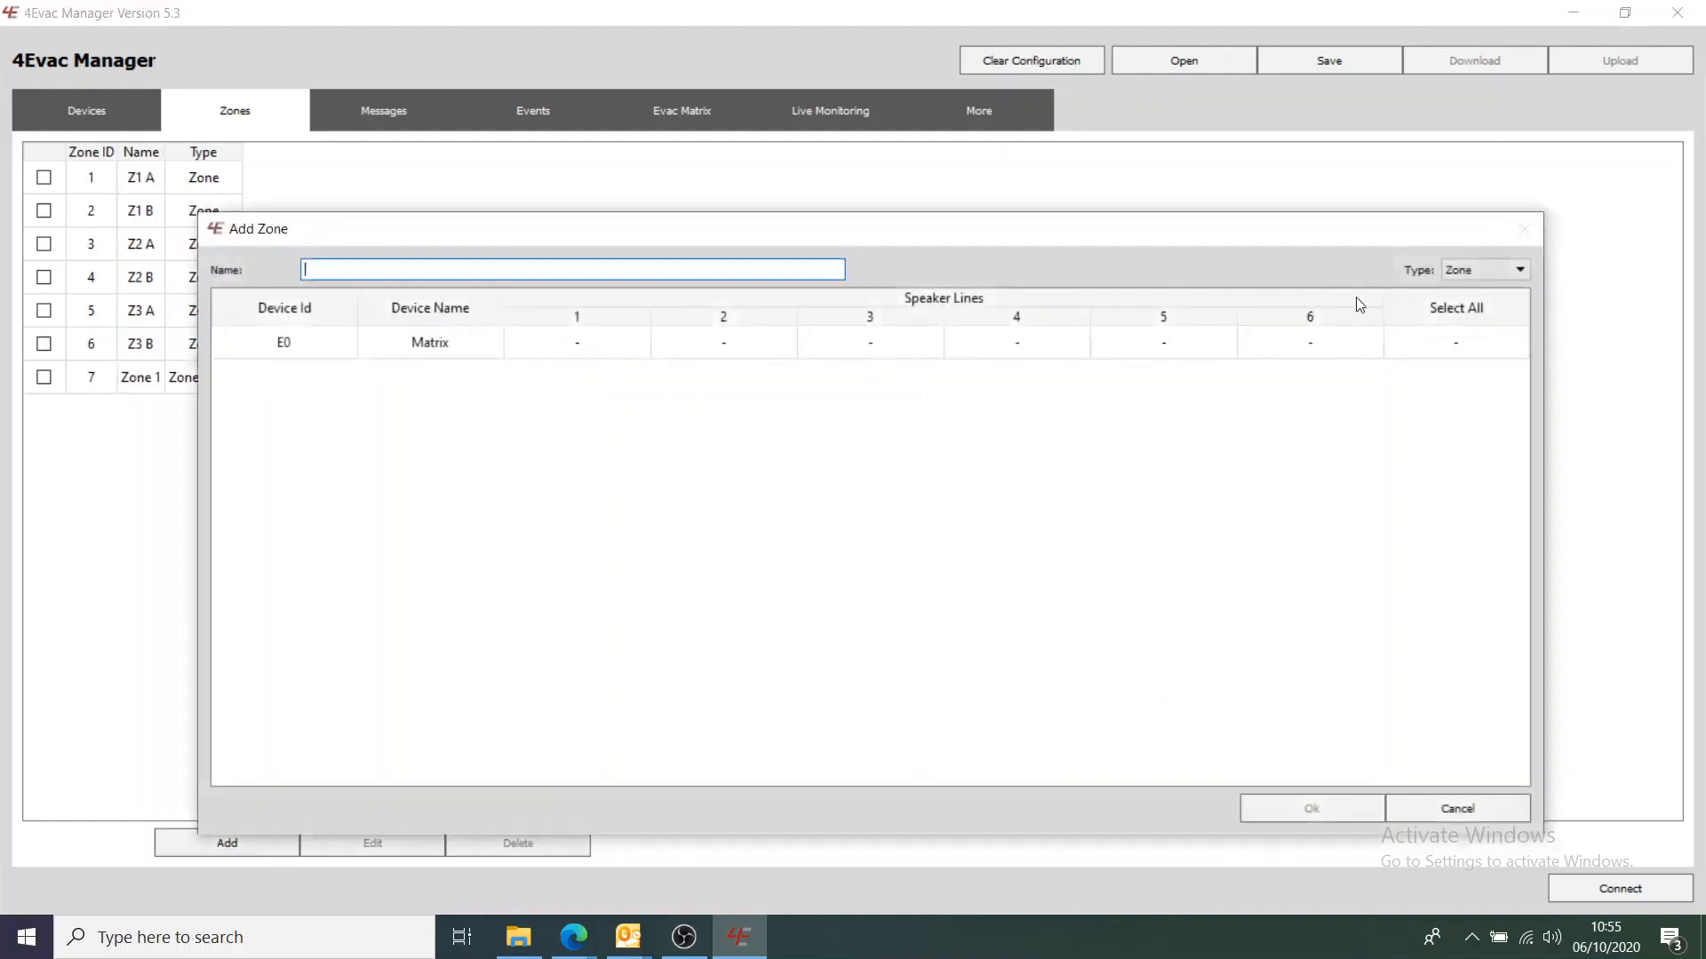
pyautogui.click(1477, 272)
pyautogui.click(1476, 299)
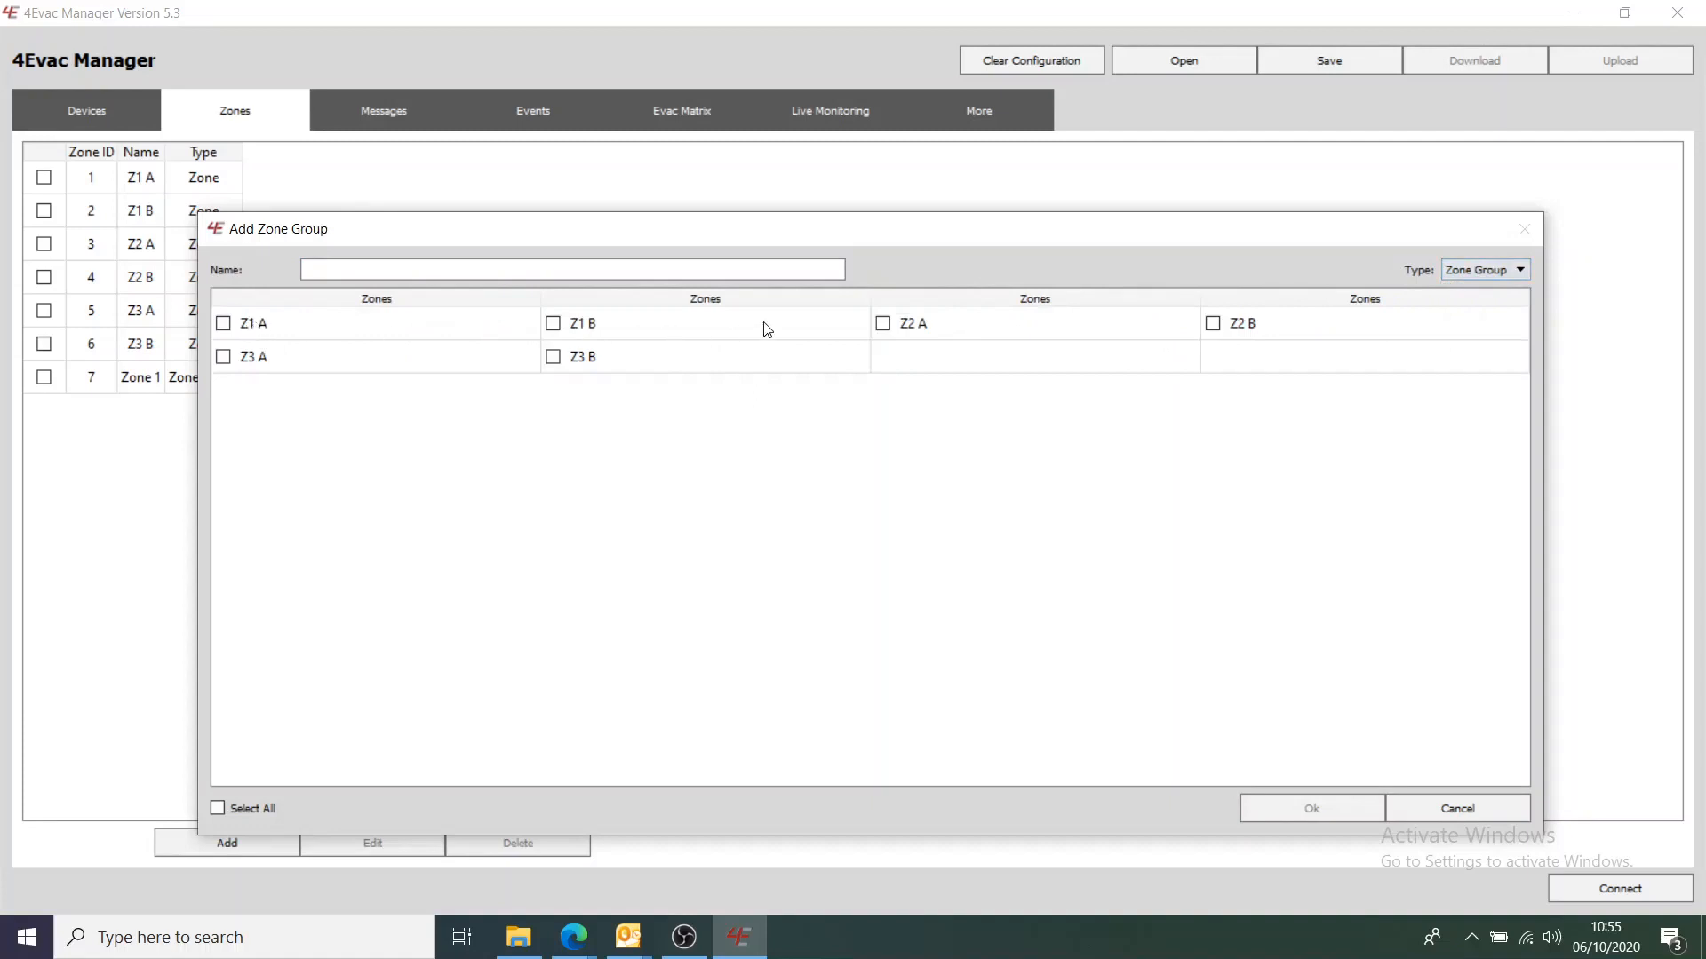
pyautogui.click(883, 324)
pyautogui.click(1214, 324)
pyautogui.click(537, 270)
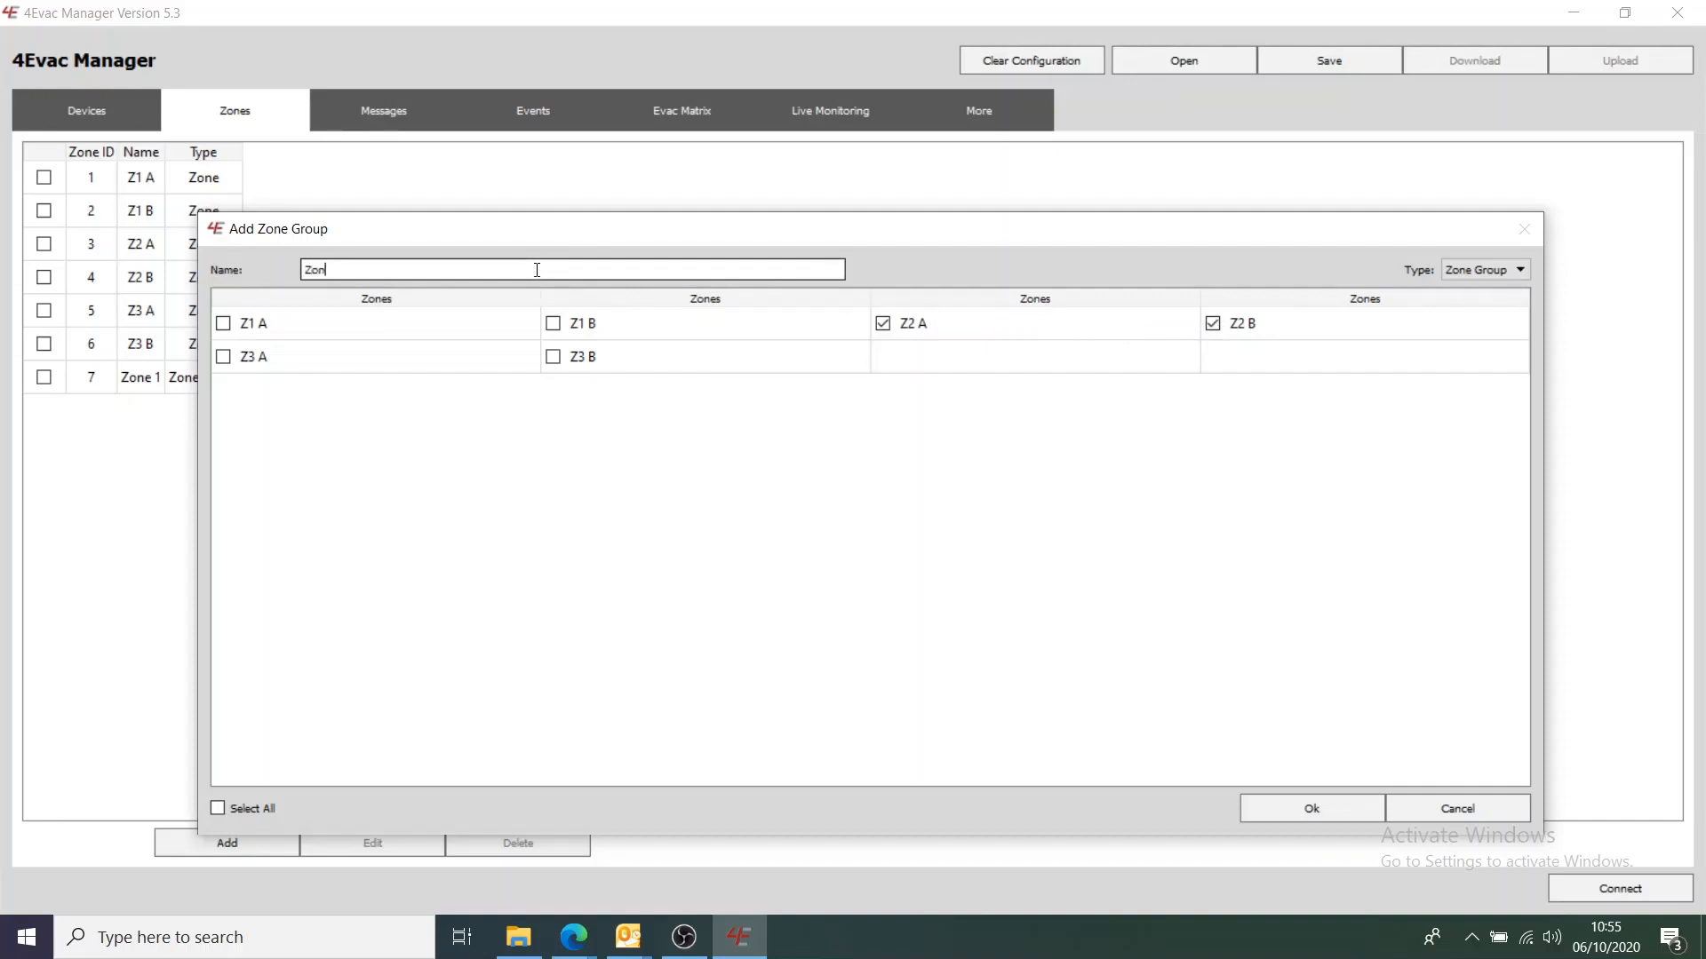
pyautogui.click(1275, 813)
# Create a Zone 3 zone group containing Z3 A and Z3 B
pyautogui.click(278, 845)
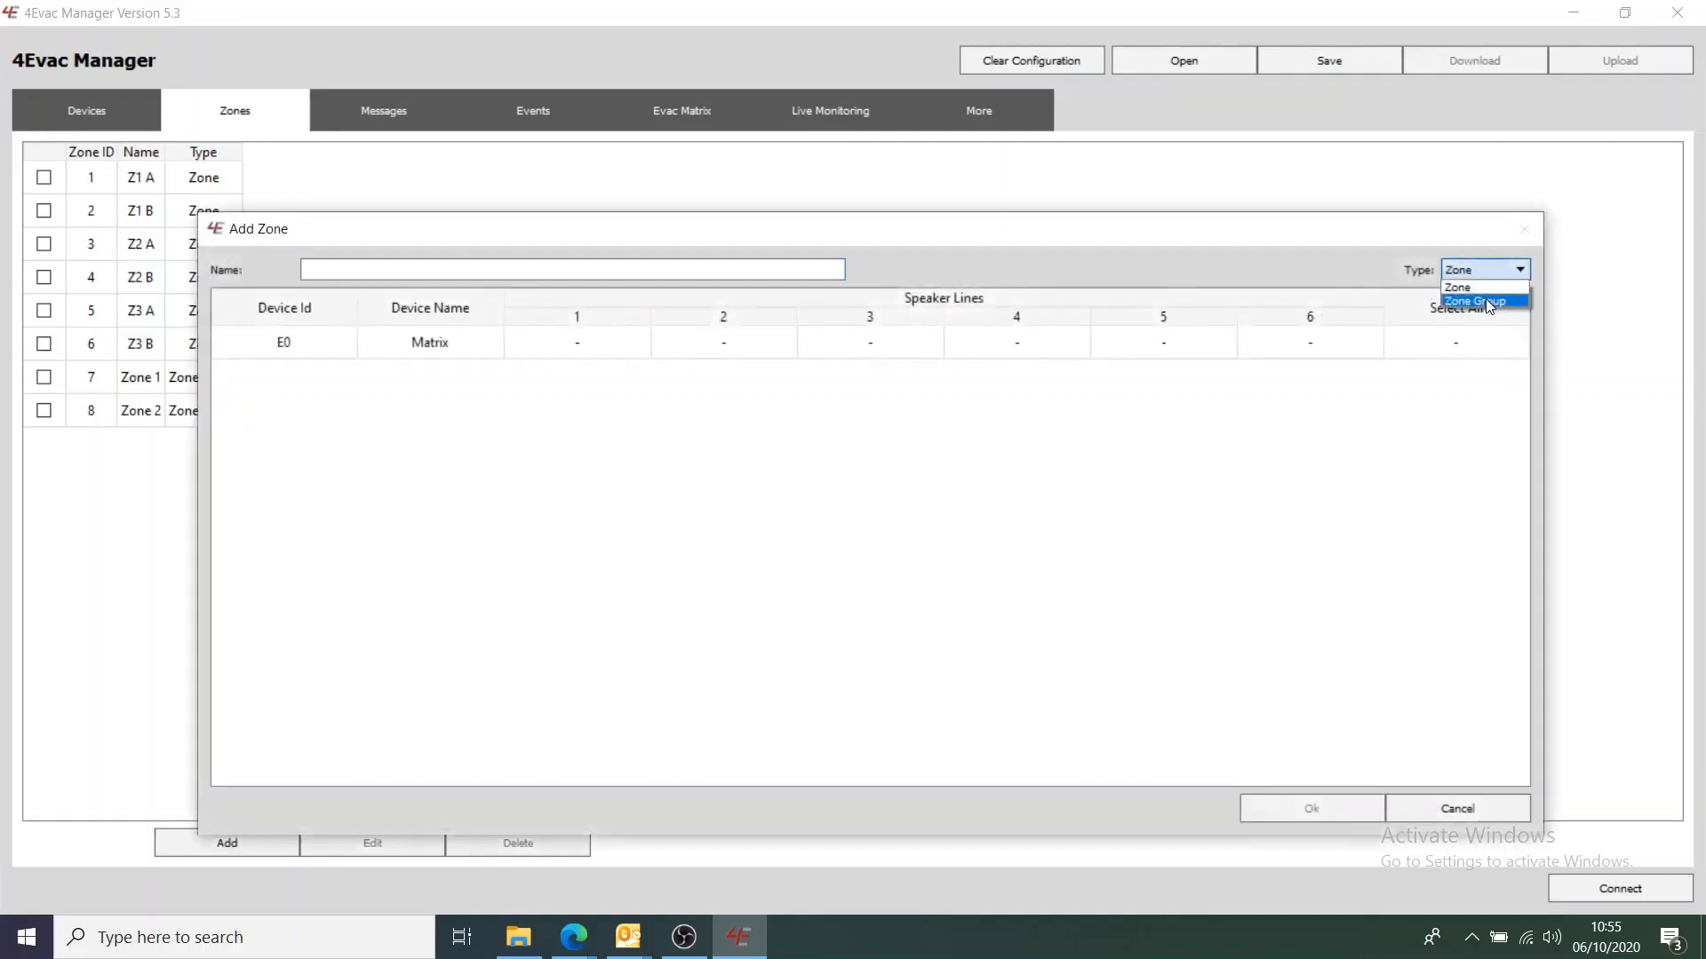
pyautogui.click(1485, 301)
pyautogui.click(643, 270)
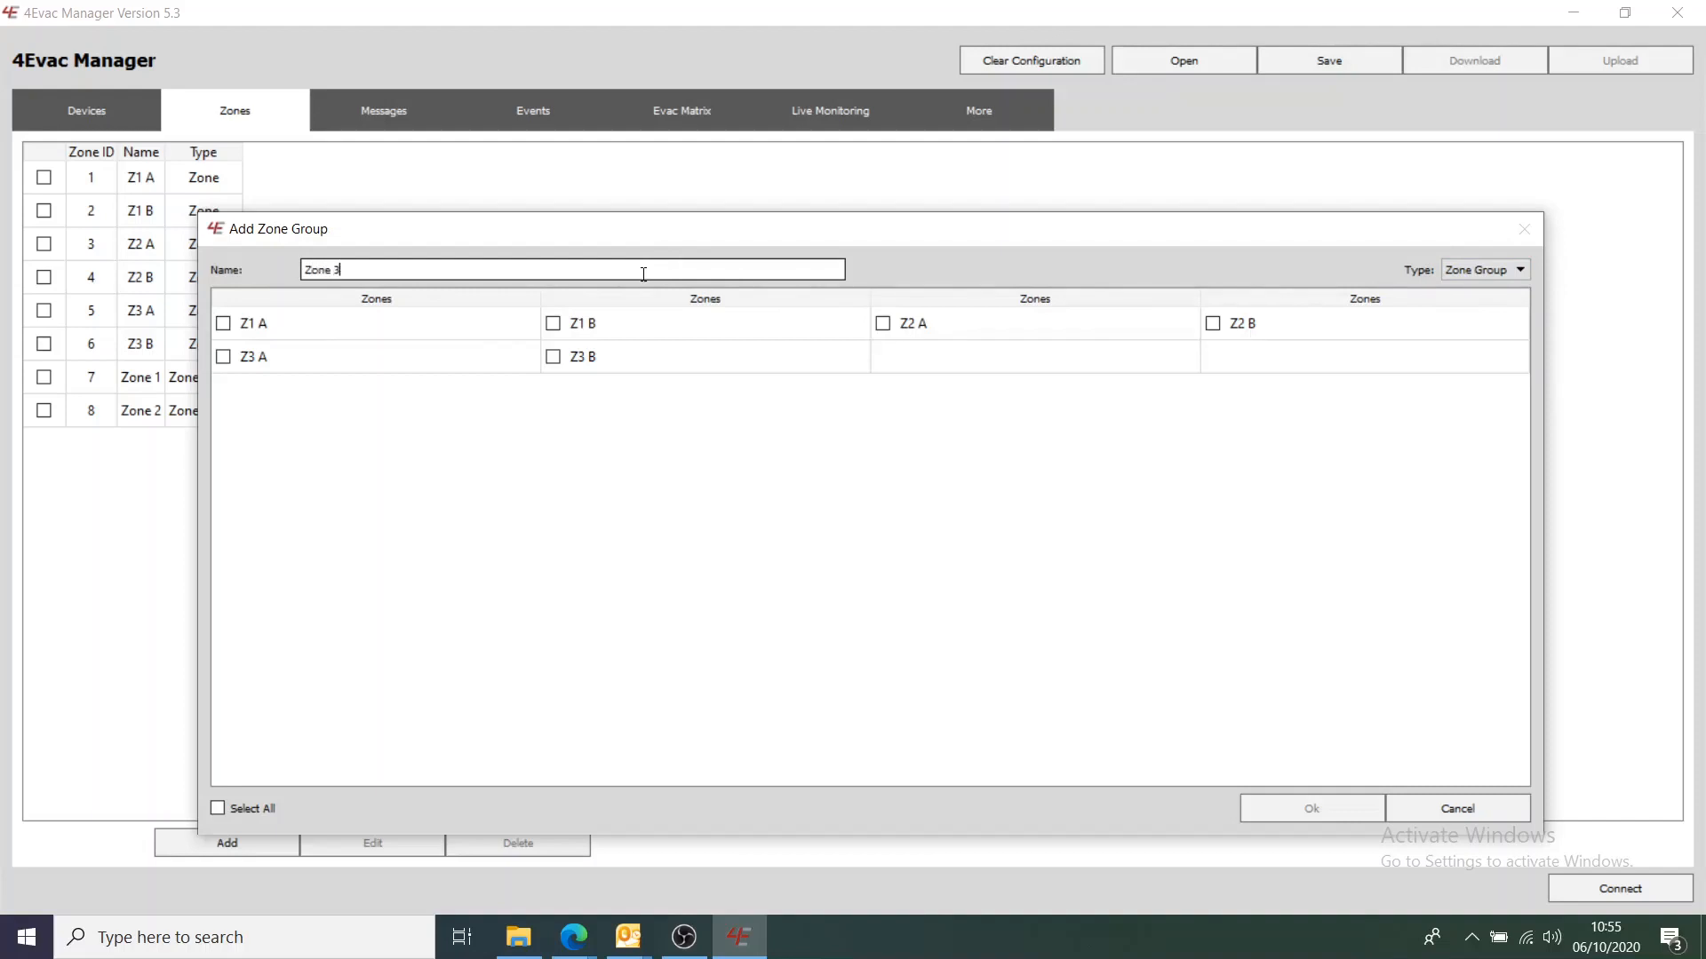
pyautogui.click(554, 356)
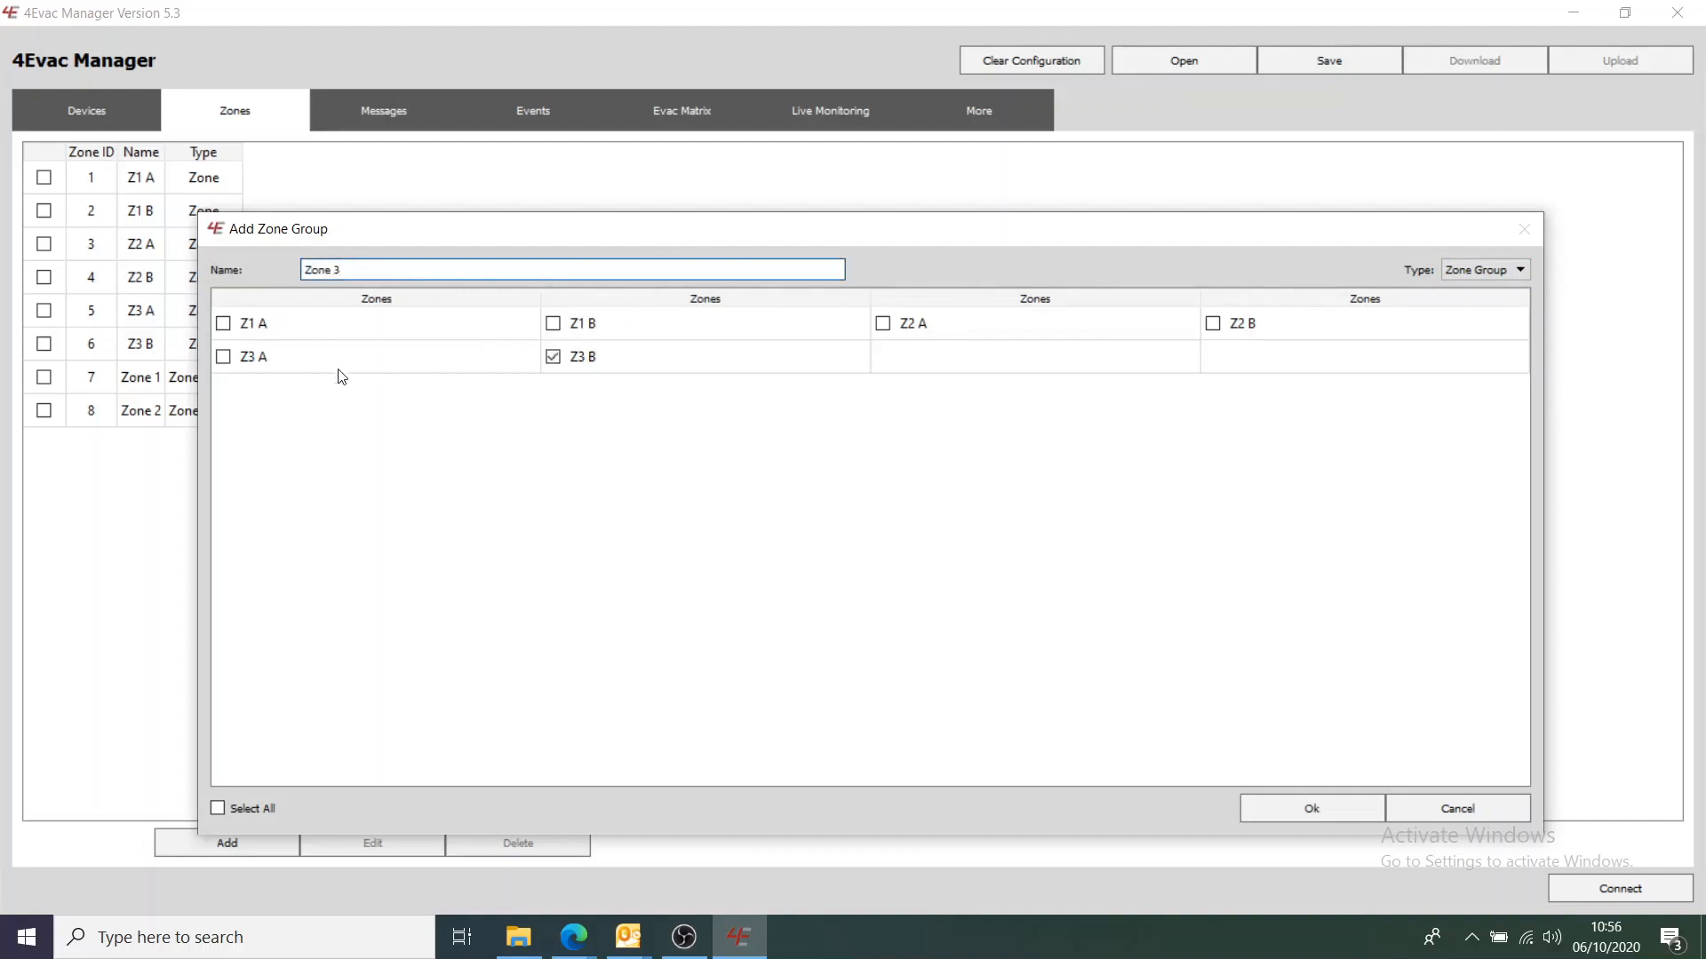
pyautogui.click(224, 358)
pyautogui.click(1311, 809)
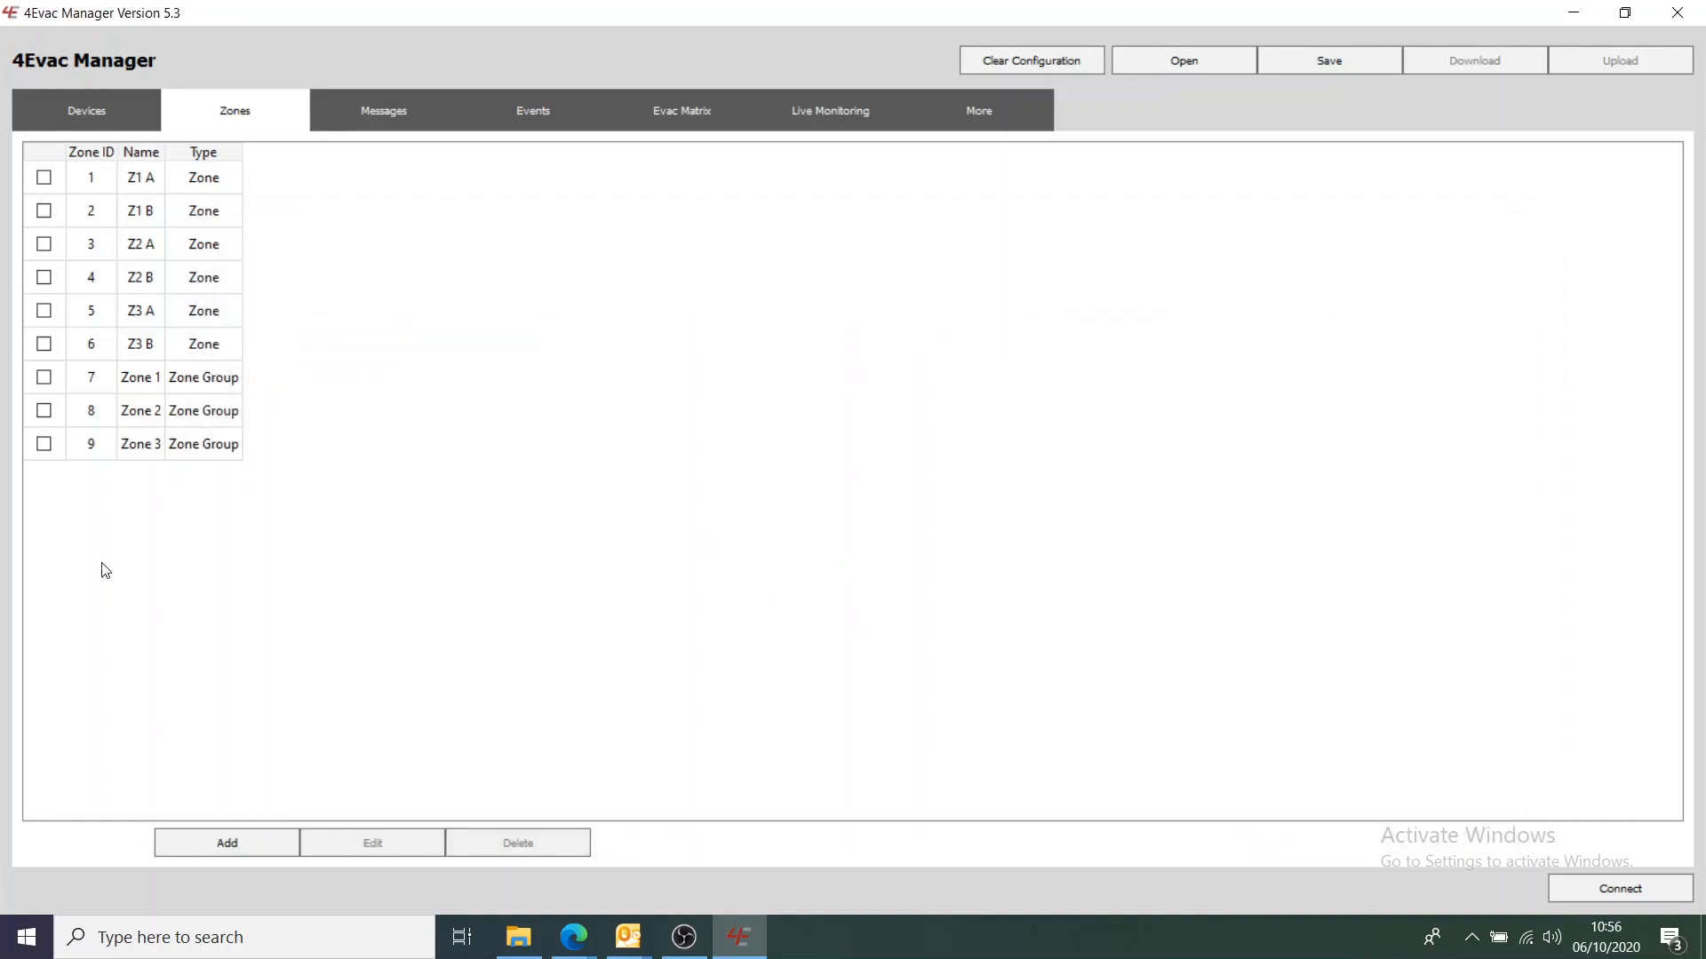
# Add a zone group named All Call with Z1 A, Z1 B, Z2 A, Z2 B, Z3 A and Z3 B ticked
pyautogui.click(229, 841)
pyautogui.click(1462, 269)
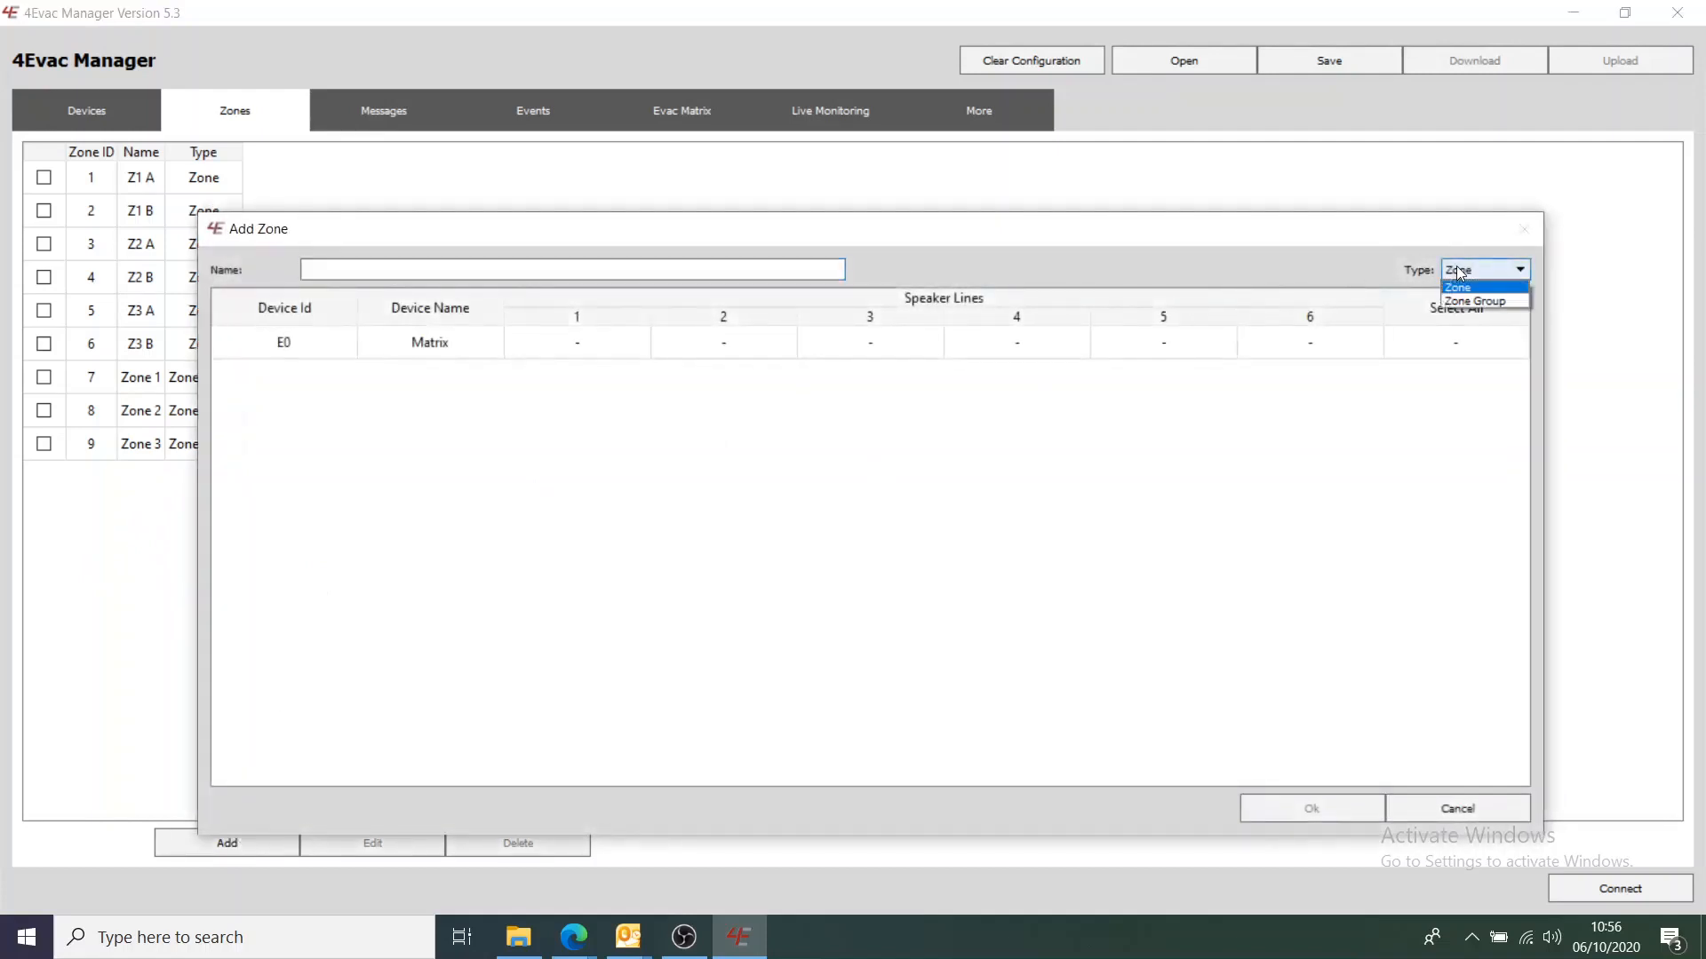
pyautogui.click(1471, 301)
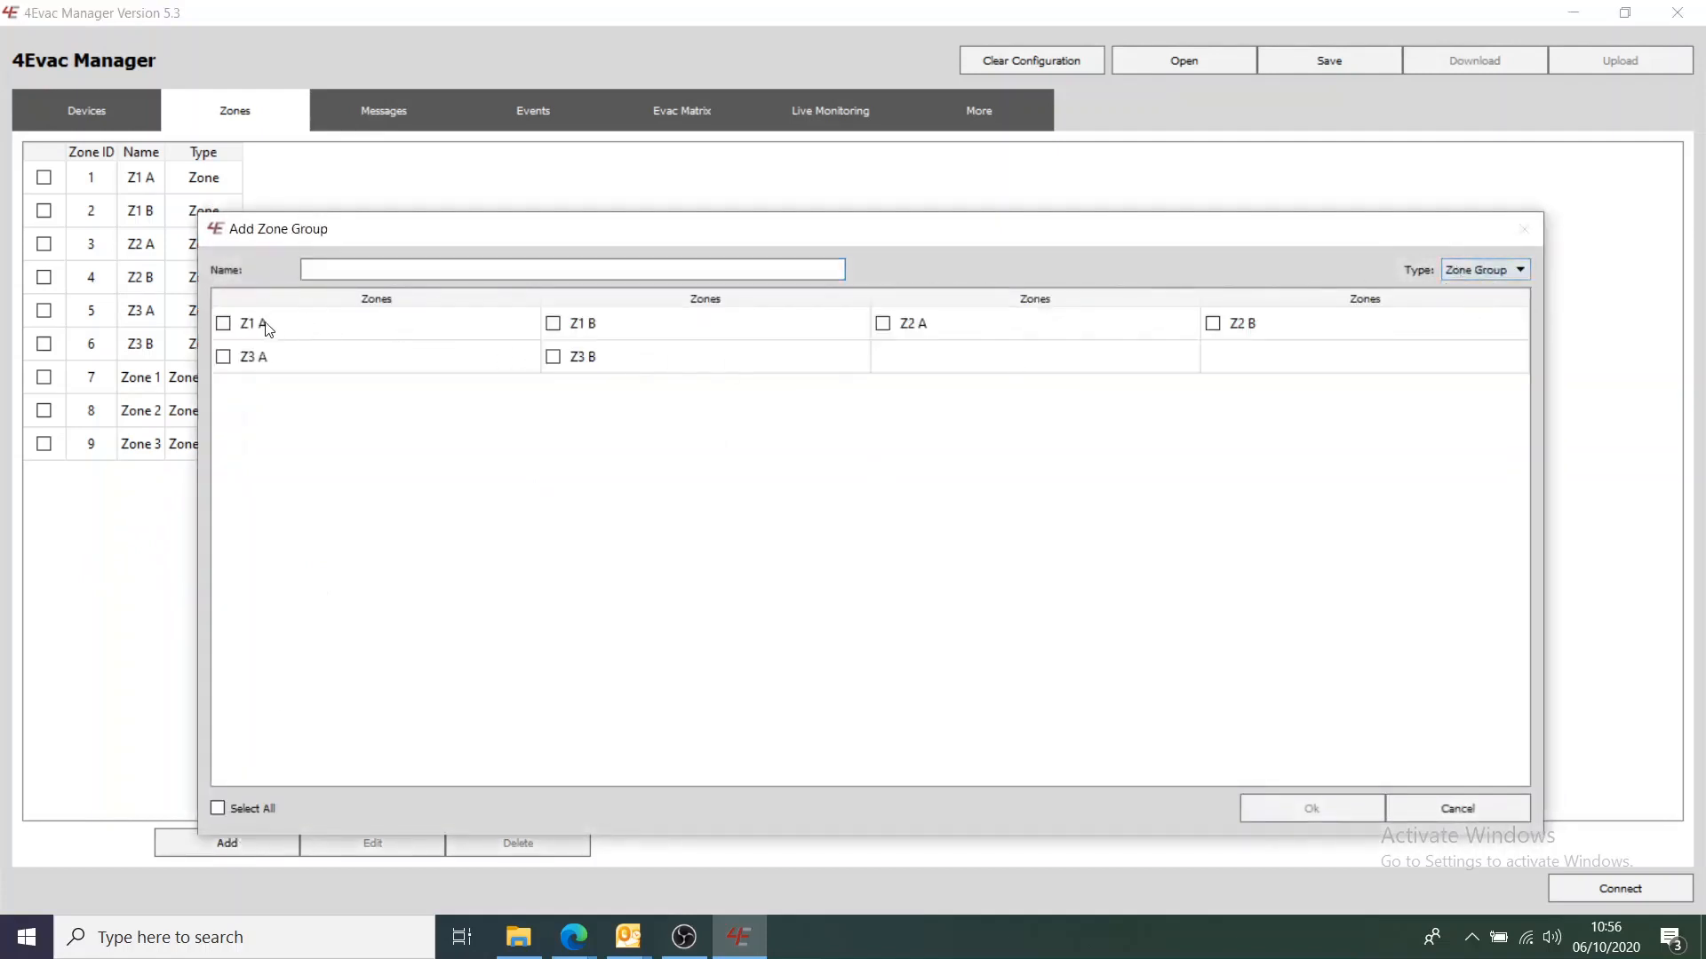
pyautogui.click(224, 325)
pyautogui.click(224, 358)
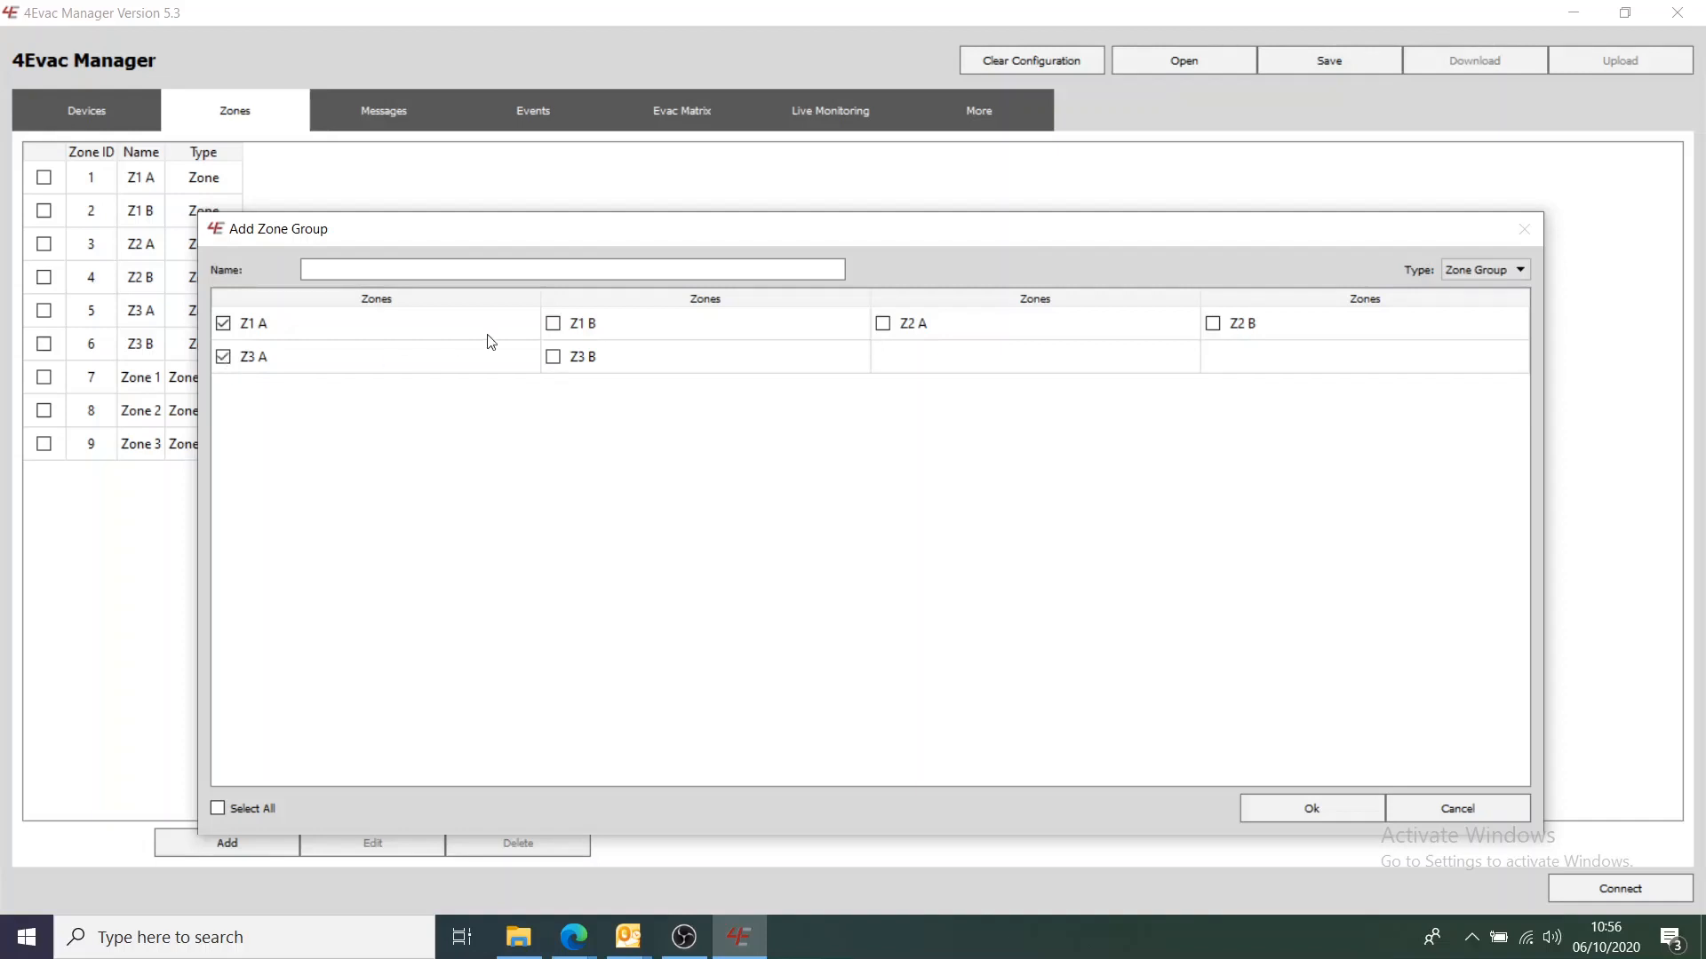
pyautogui.click(554, 325)
pyautogui.click(883, 325)
pyautogui.click(1213, 325)
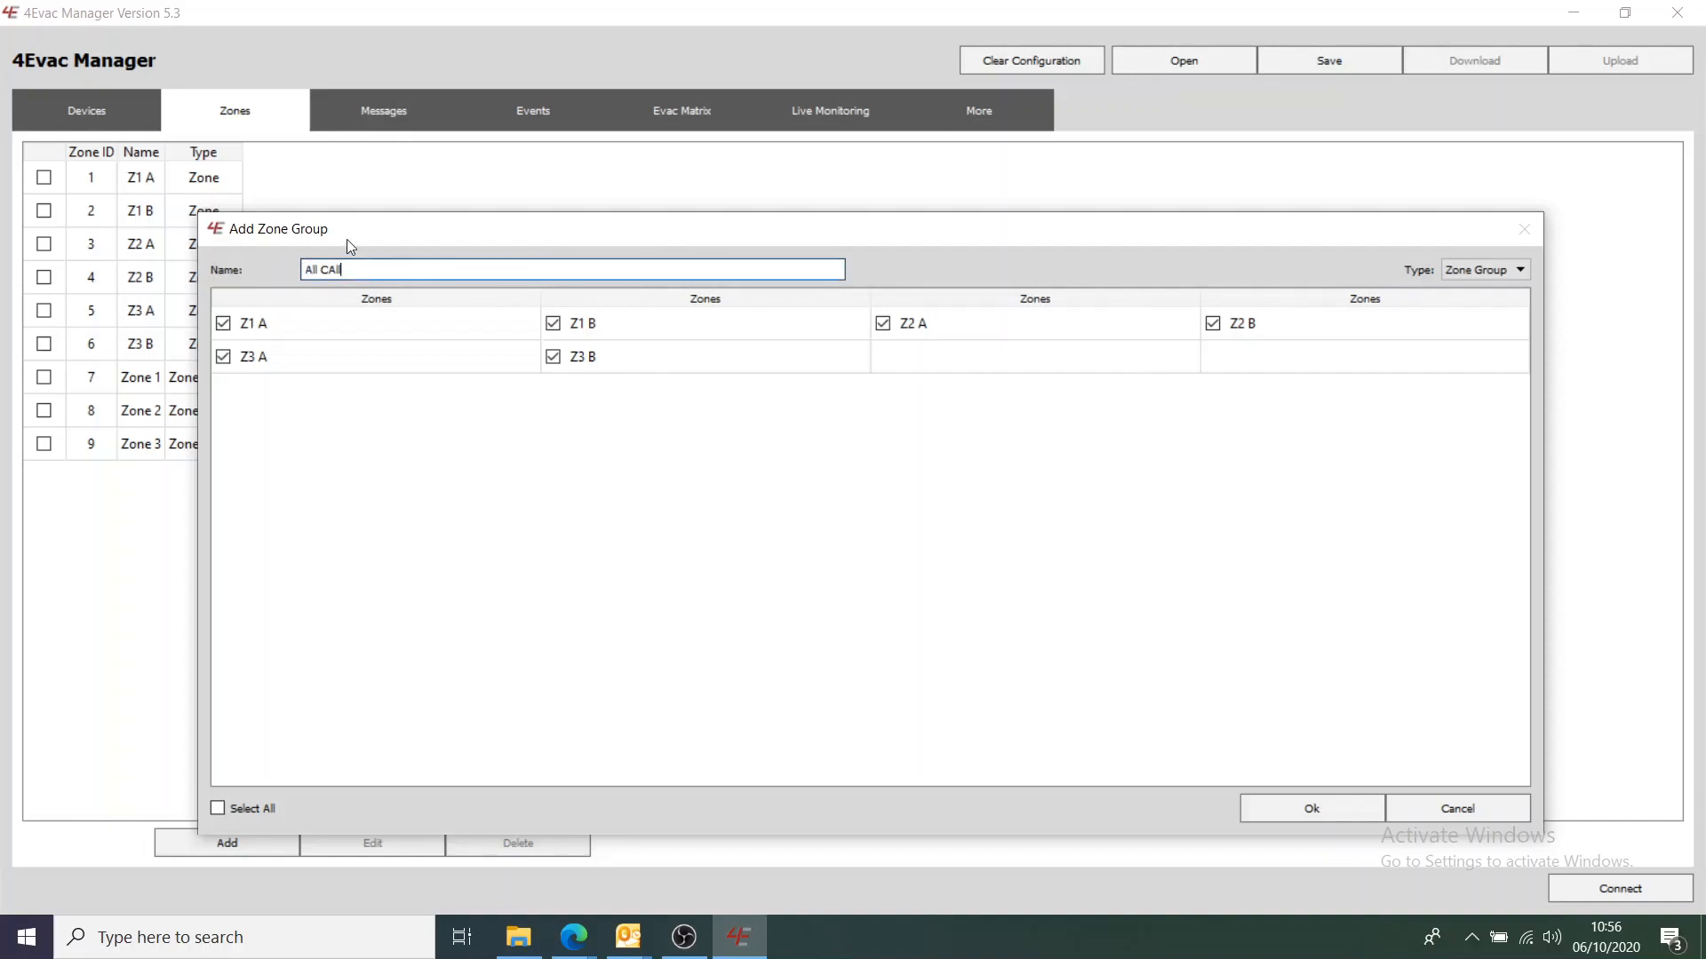
pyautogui.click(333, 272)
pyautogui.click(1327, 804)
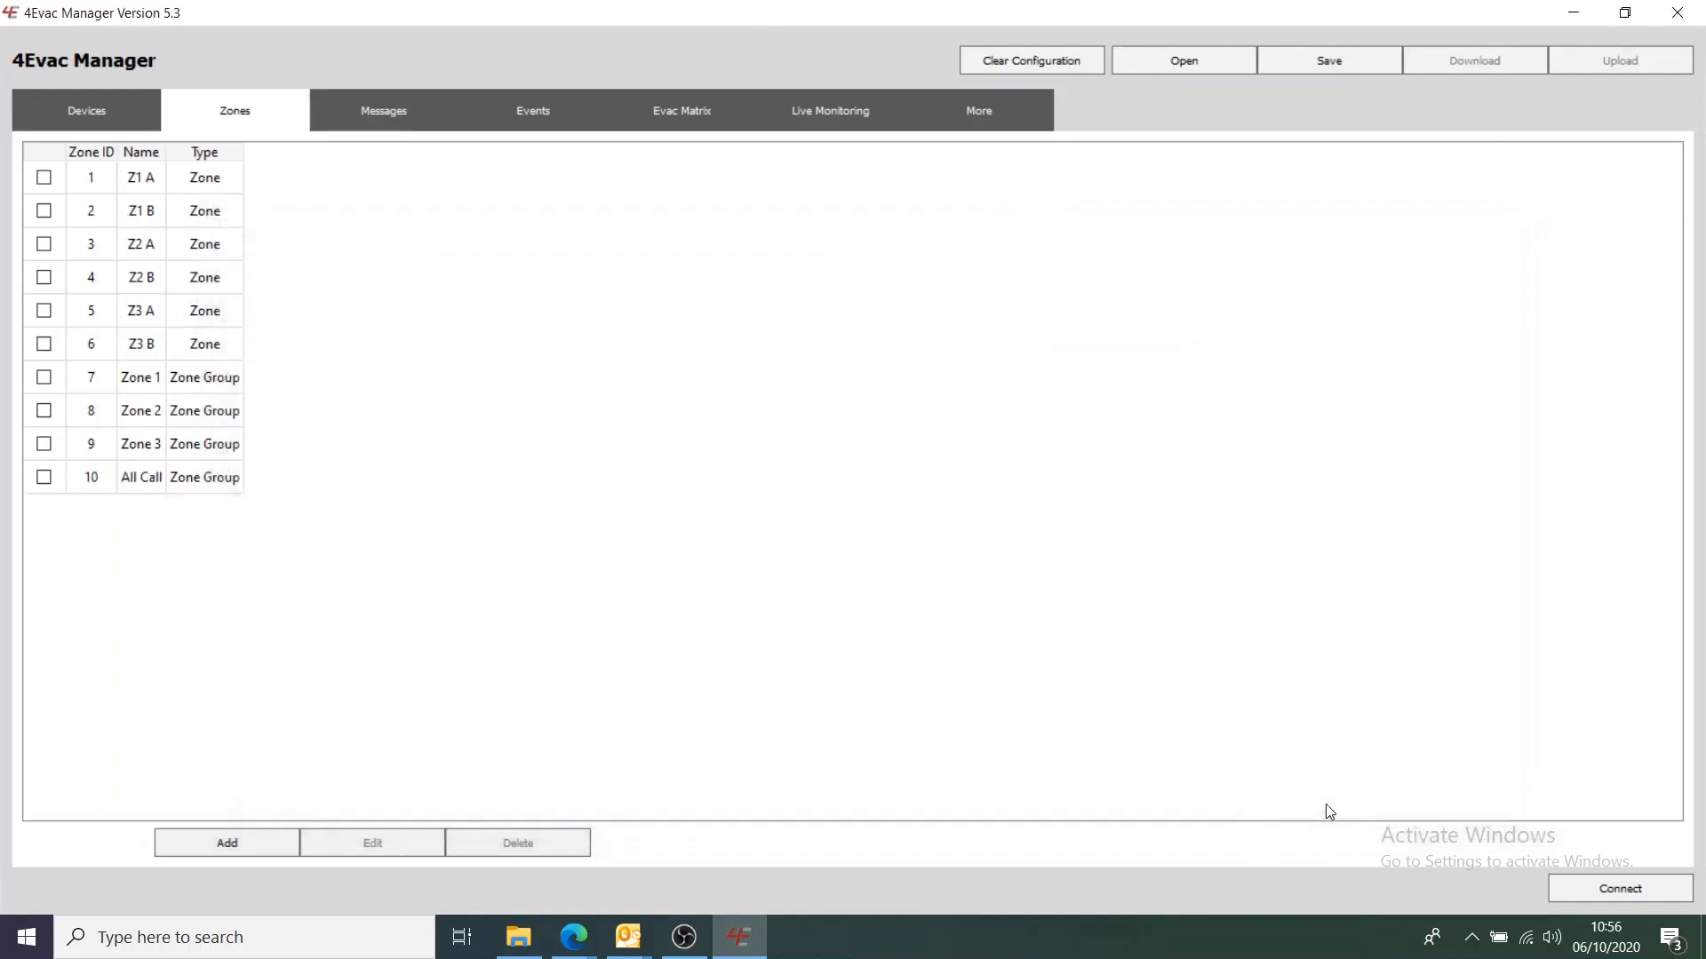
# Import the firetest 4Evac format audio file as a message from Desktop > 4Evac
pyautogui.click(401, 115)
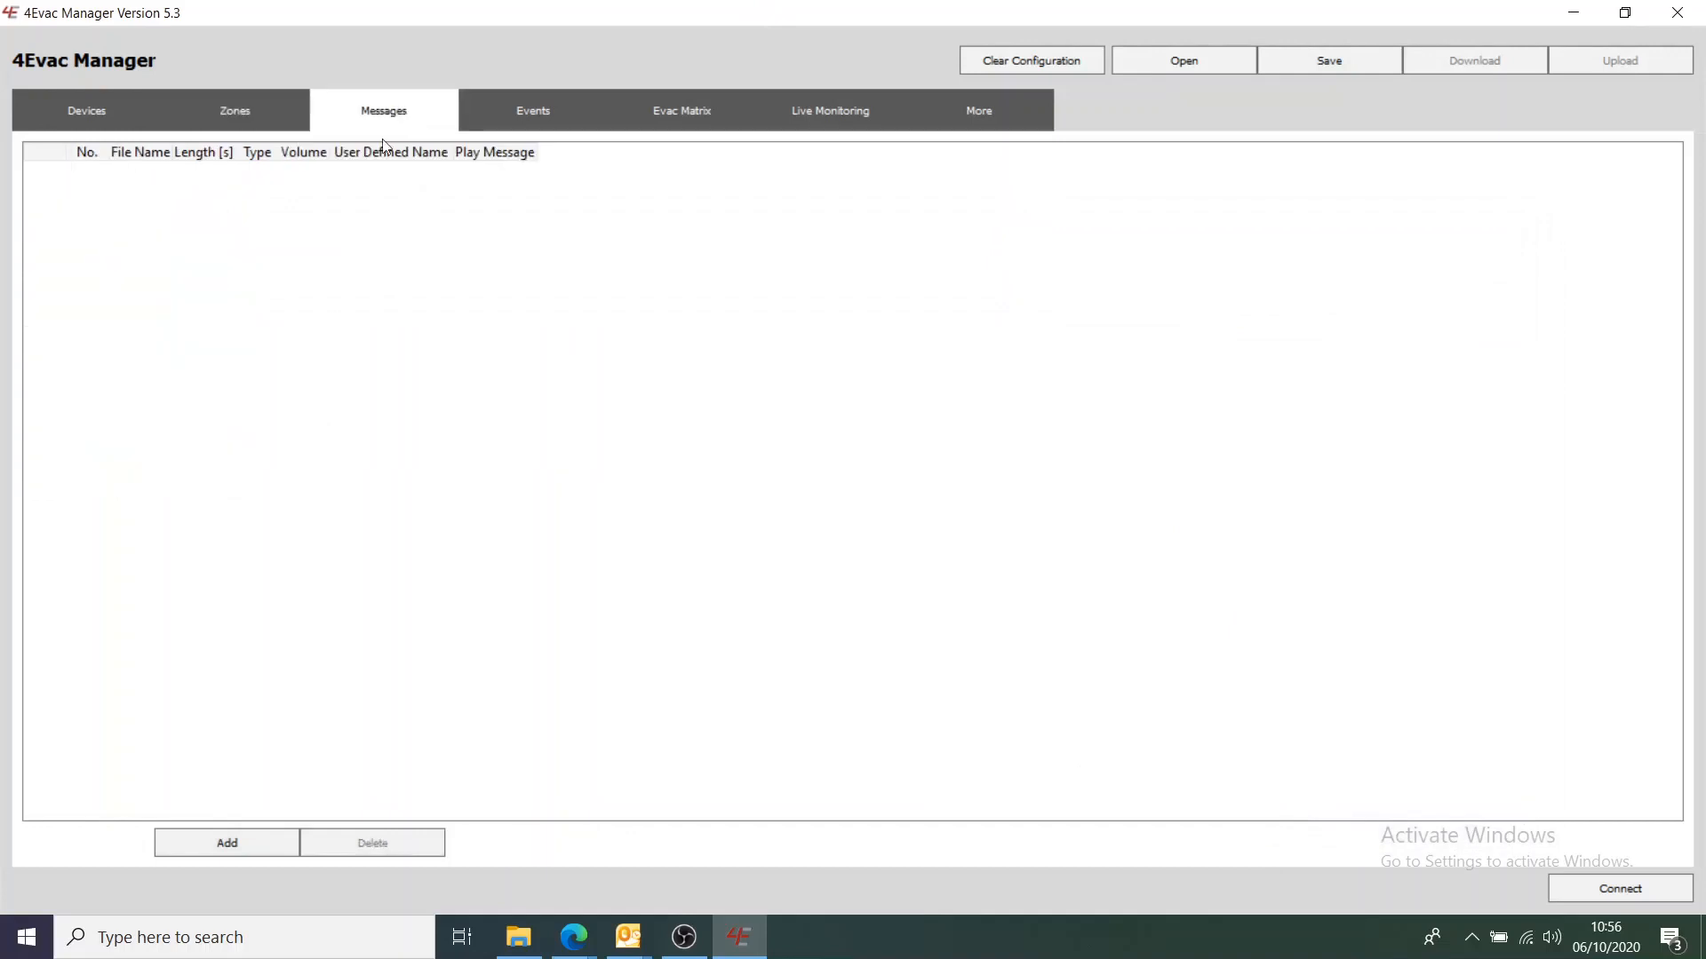
pyautogui.click(267, 832)
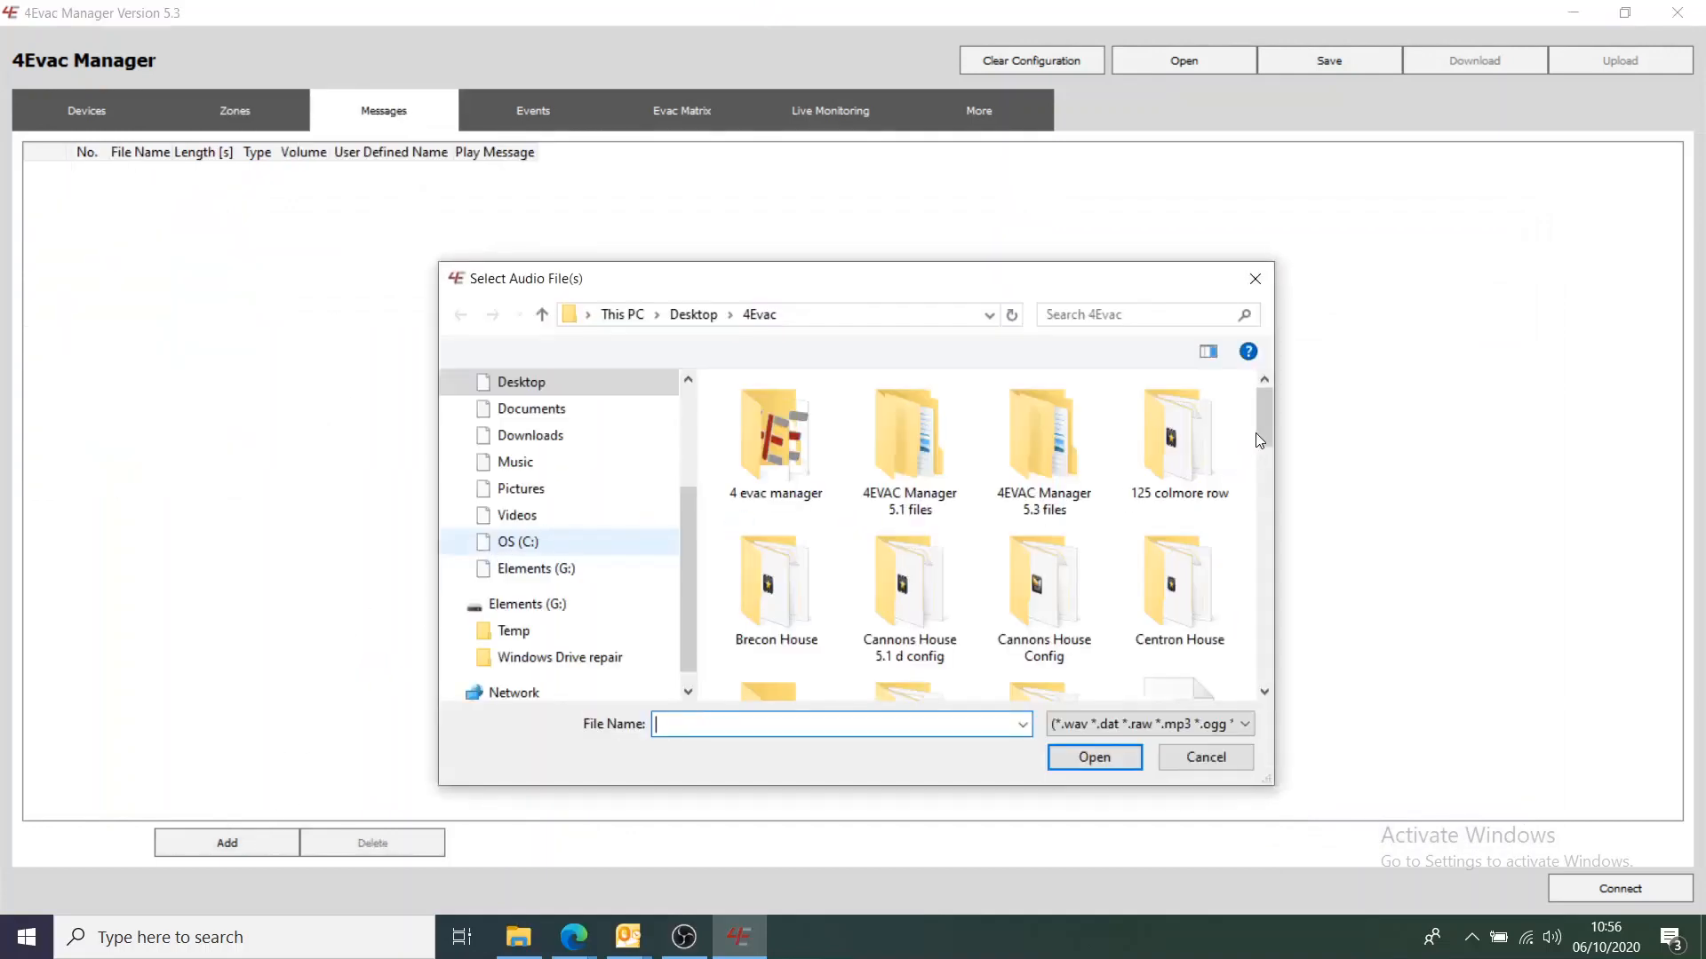
pyautogui.moveTo(1260, 439); pyautogui.dragTo(1276, 590)
pyautogui.click(775, 586)
pyautogui.click(1061, 757)
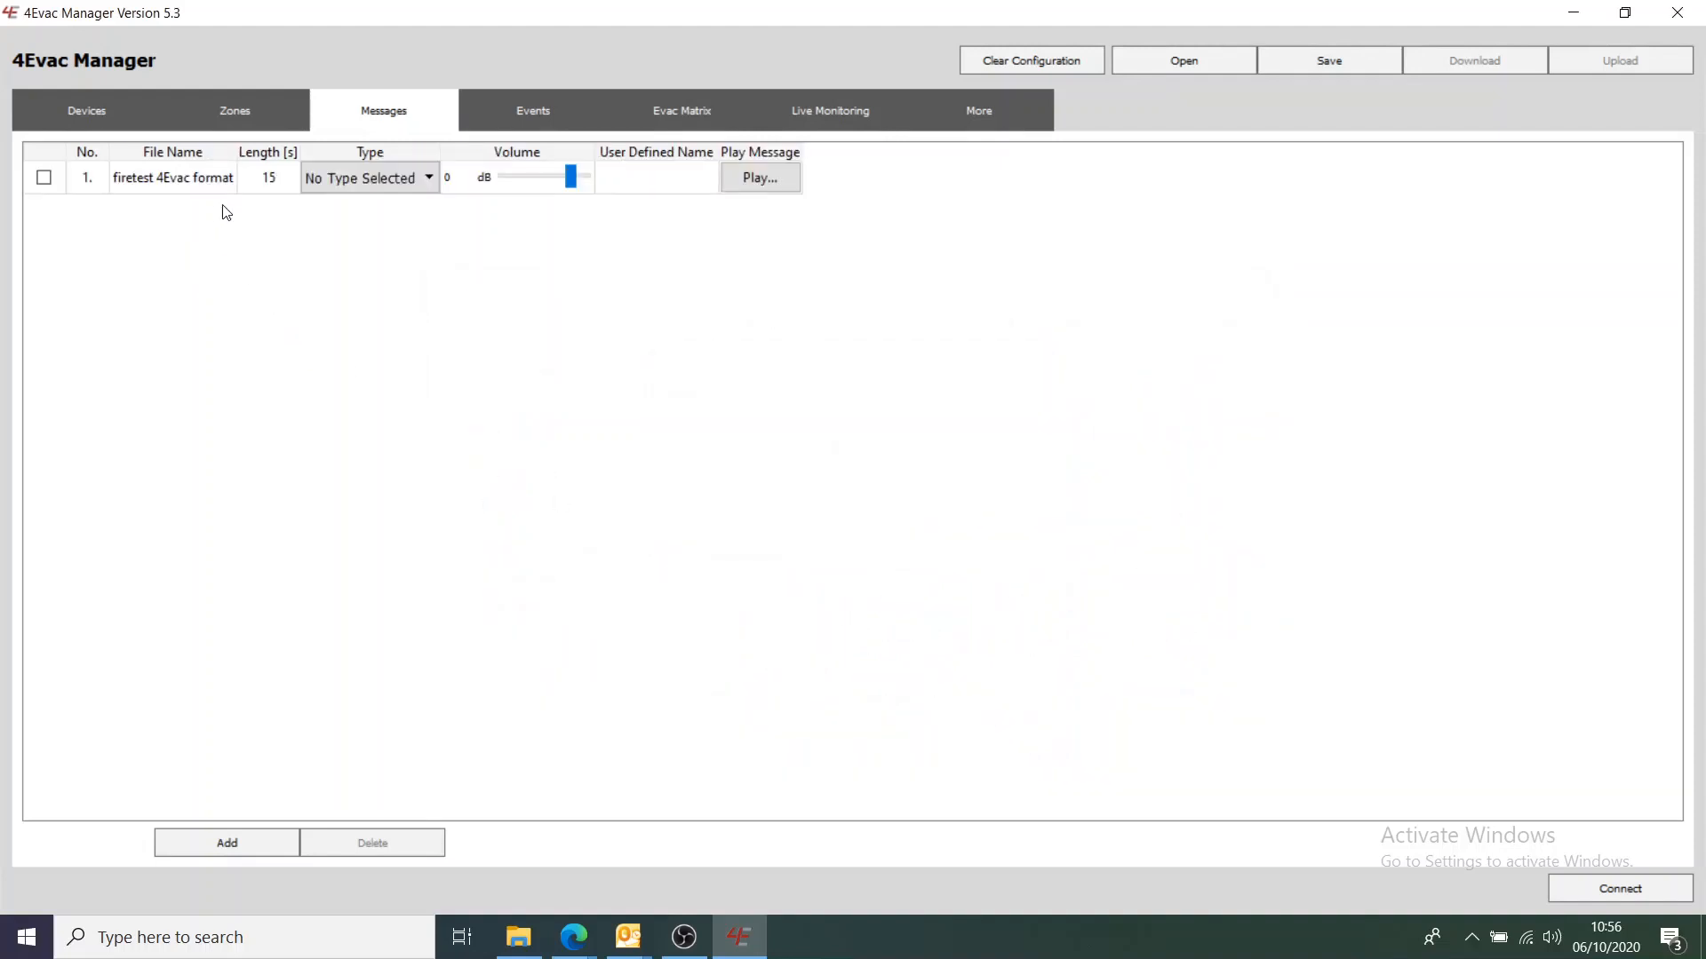
# Import the test complete 4Evac audio file as a message
pyautogui.click(248, 841)
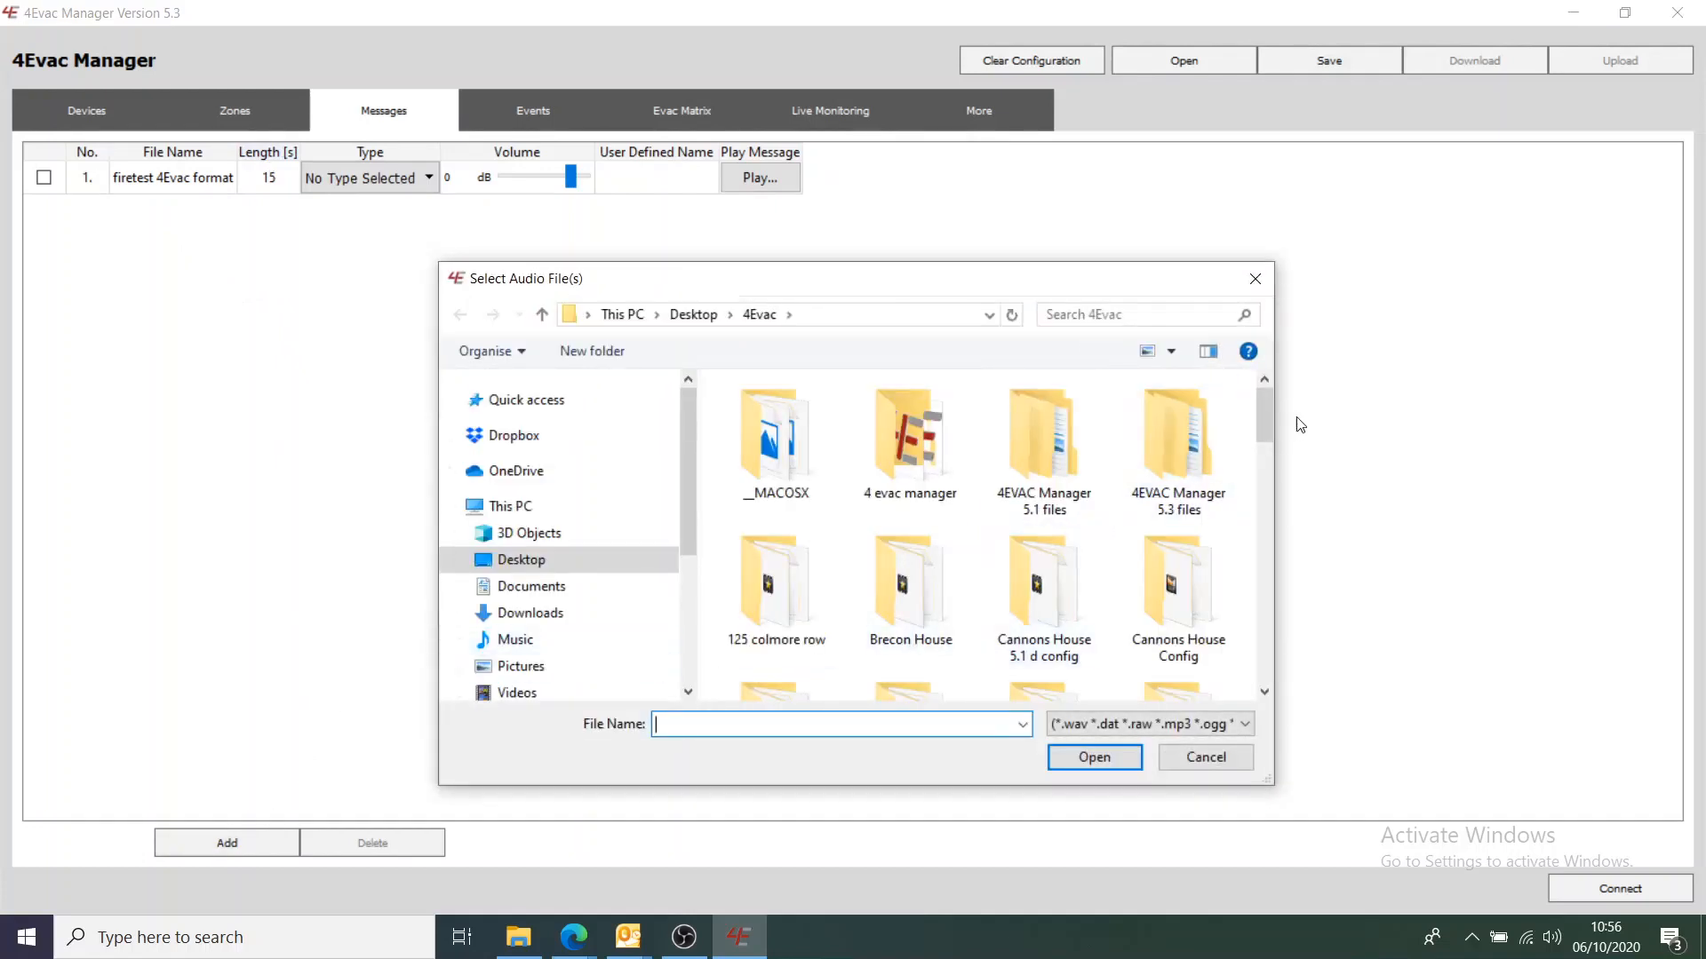
pyautogui.moveTo(1263, 423); pyautogui.dragTo(1260, 655)
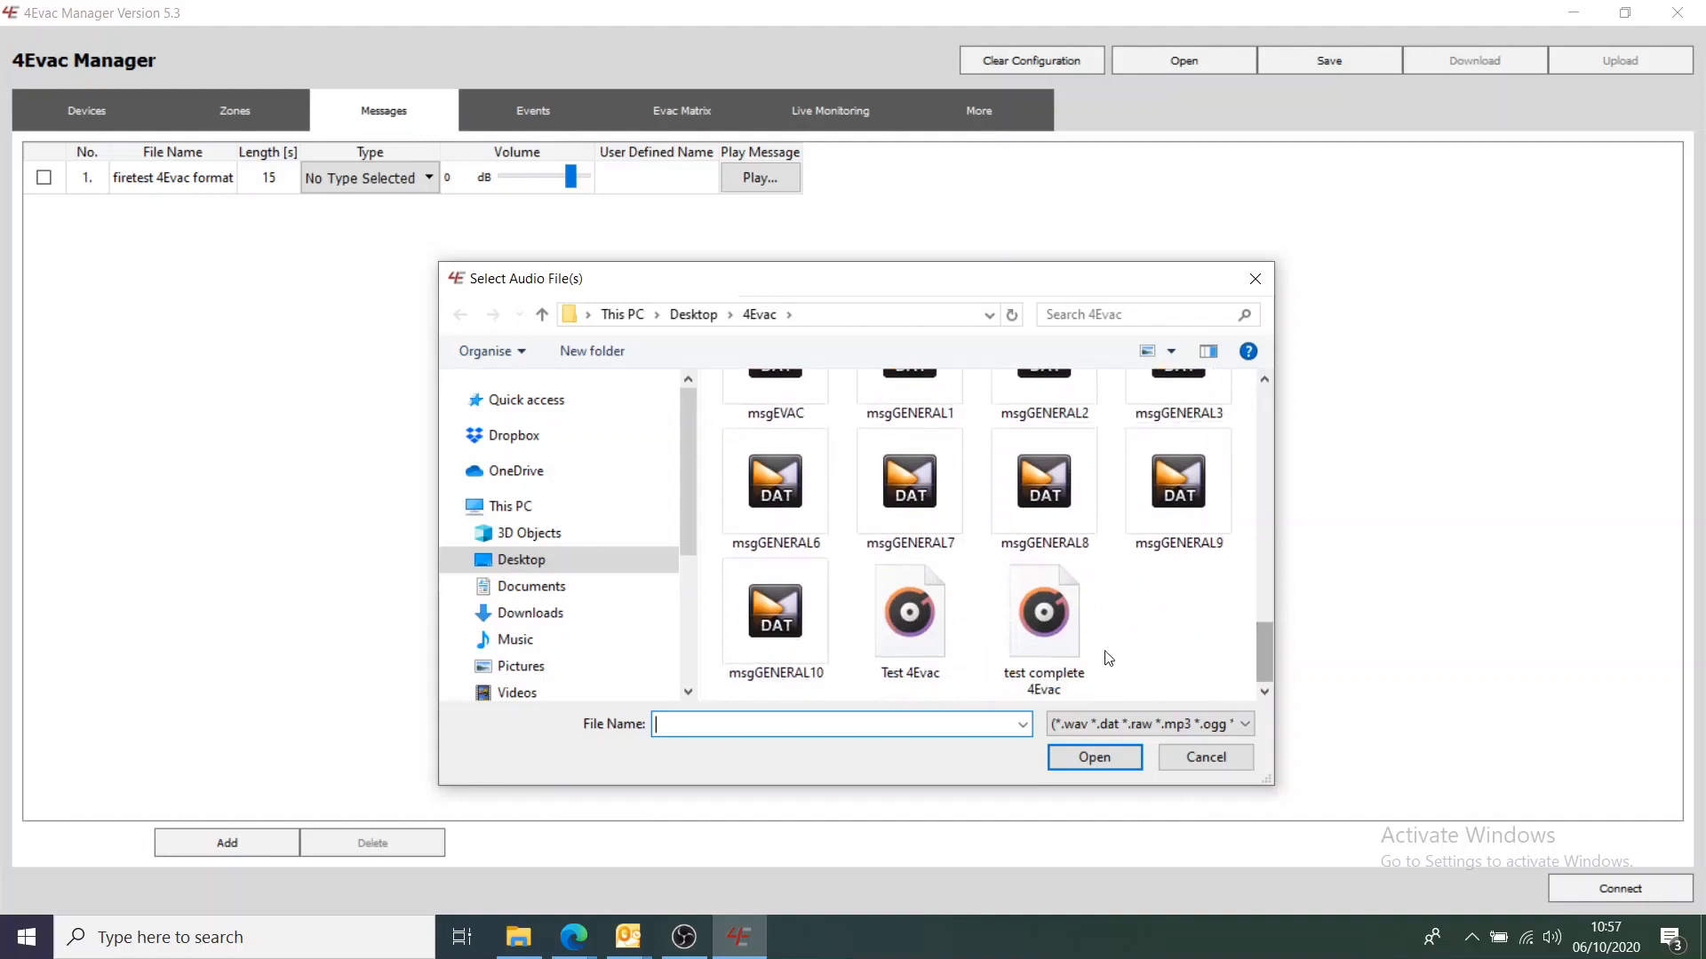
pyautogui.click(1059, 635)
pyautogui.click(1095, 760)
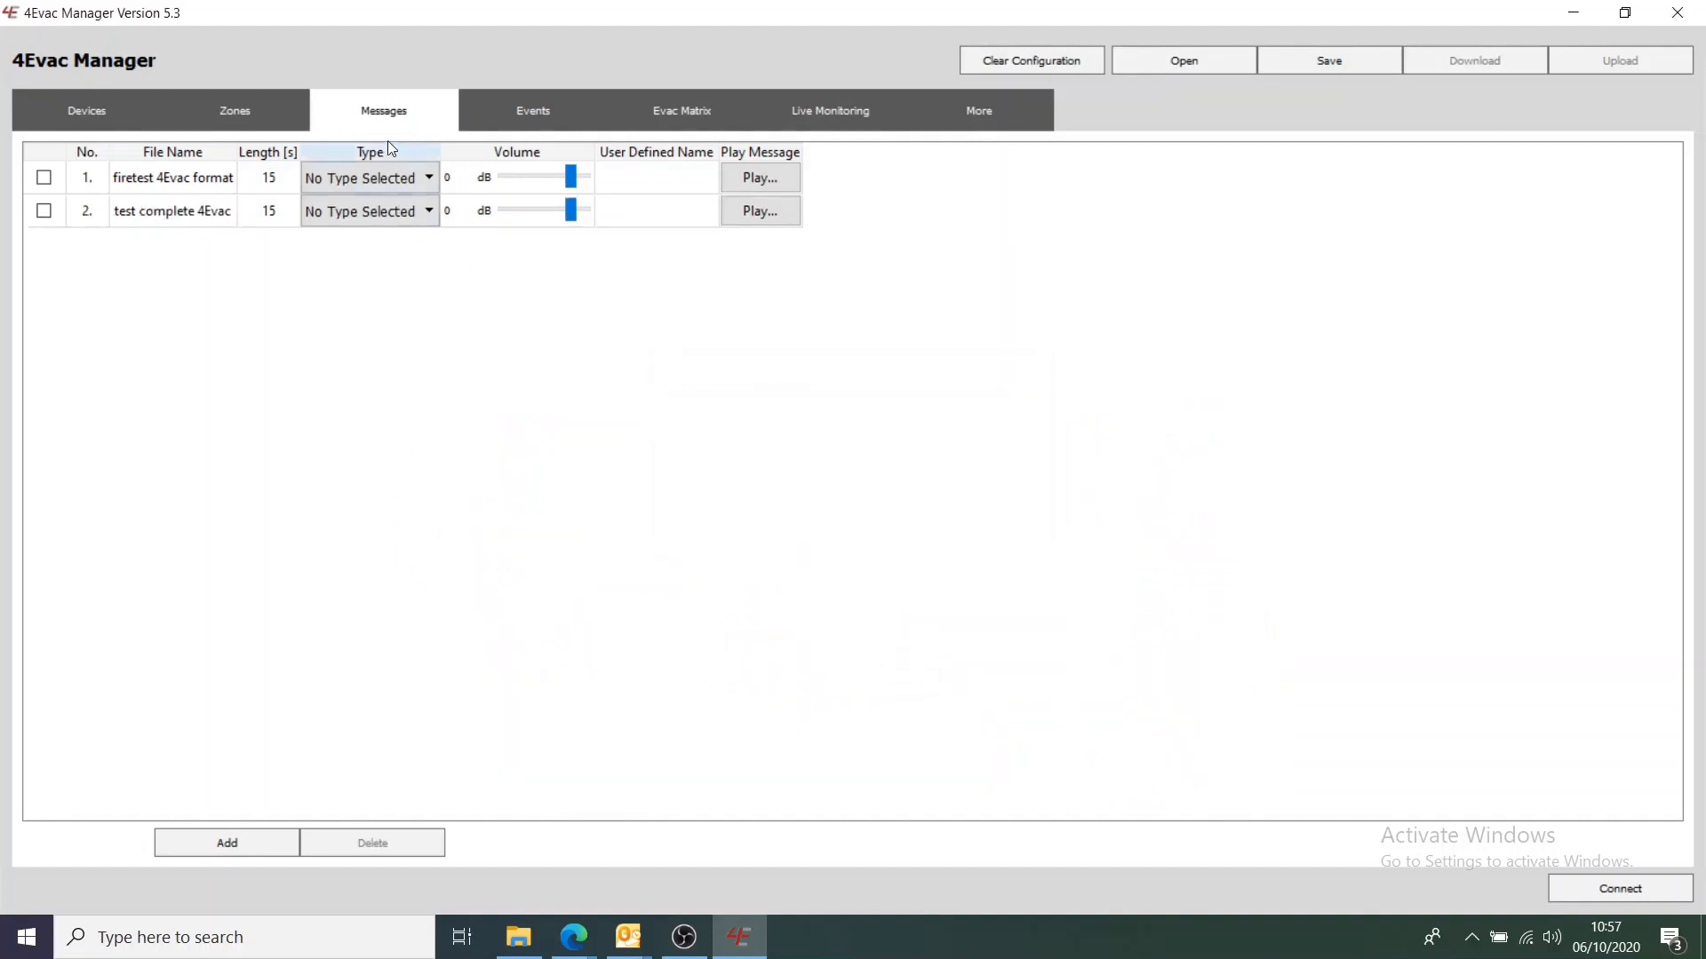
# Import the Evac A 4Evac audio file as a message
pyautogui.click(224, 843)
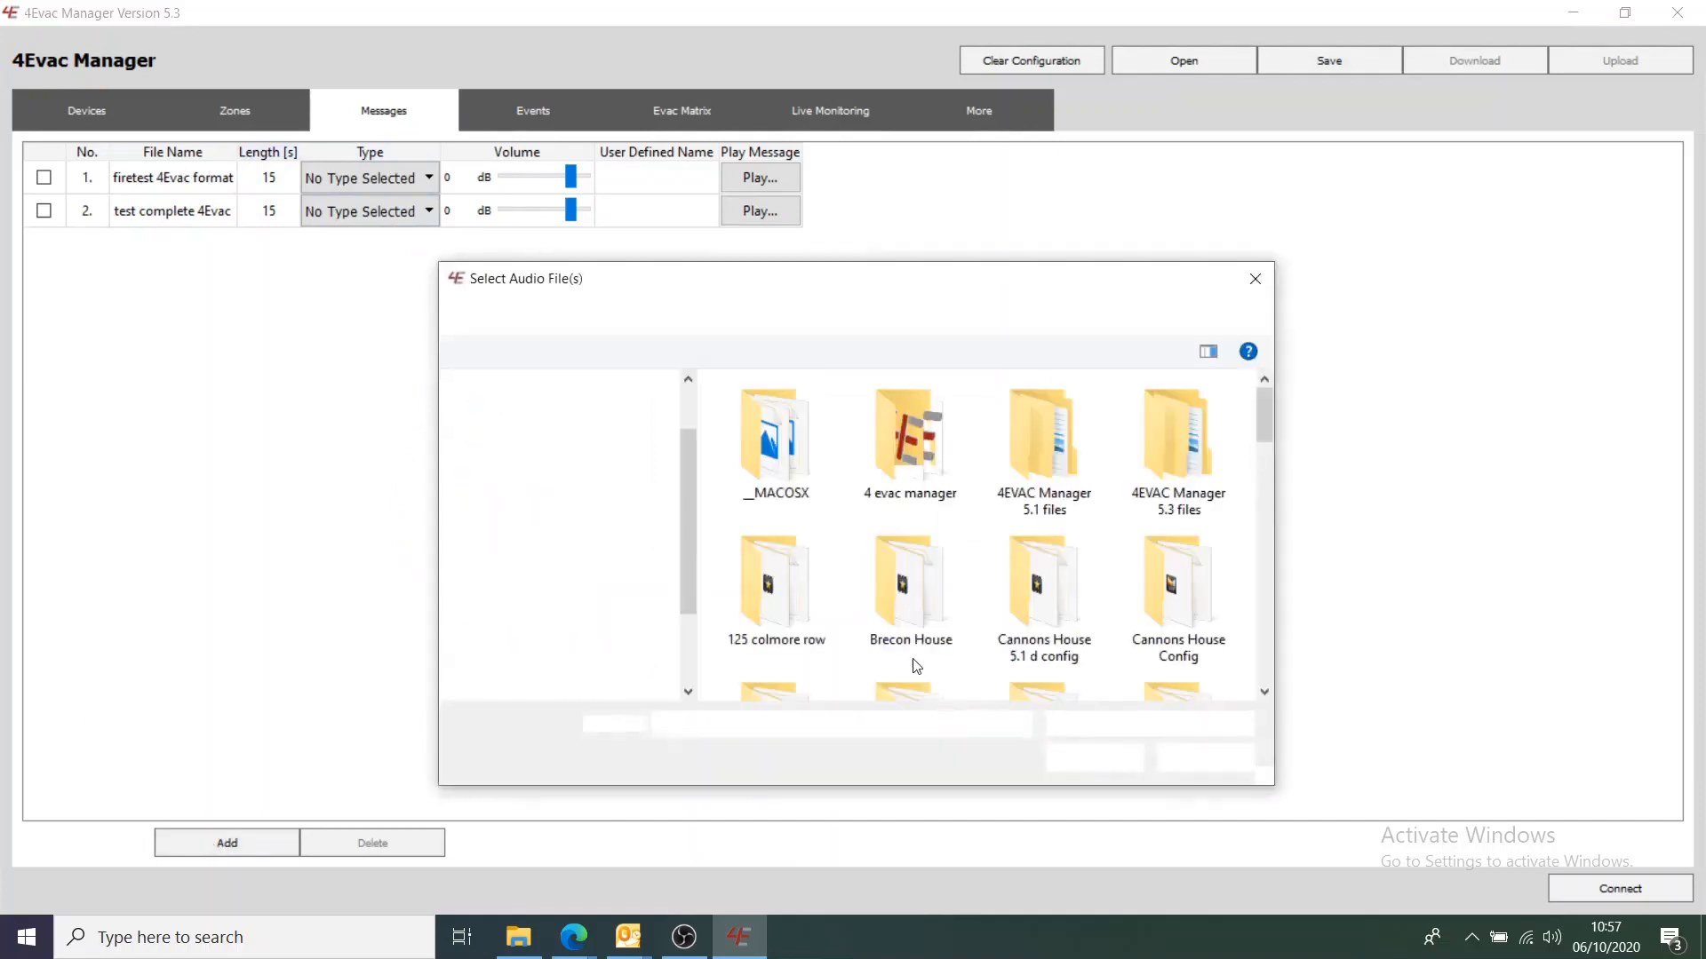
pyautogui.moveTo(1268, 418); pyautogui.dragTo(1262, 547)
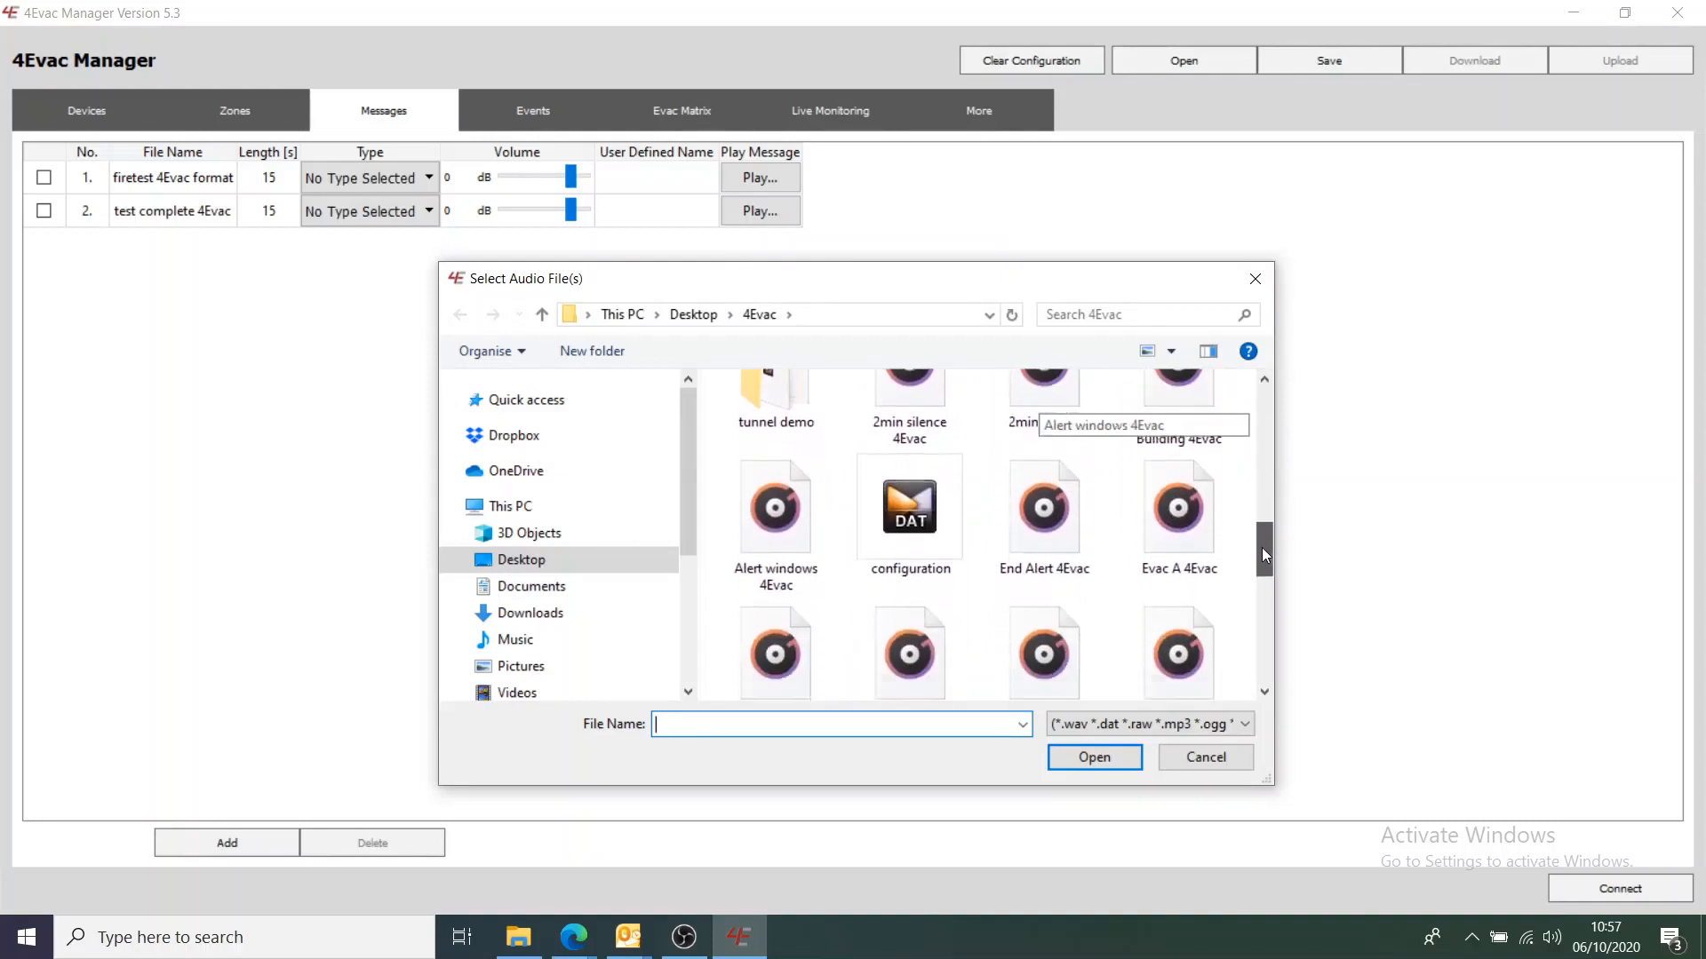
pyautogui.click(1180, 525)
pyautogui.click(1080, 758)
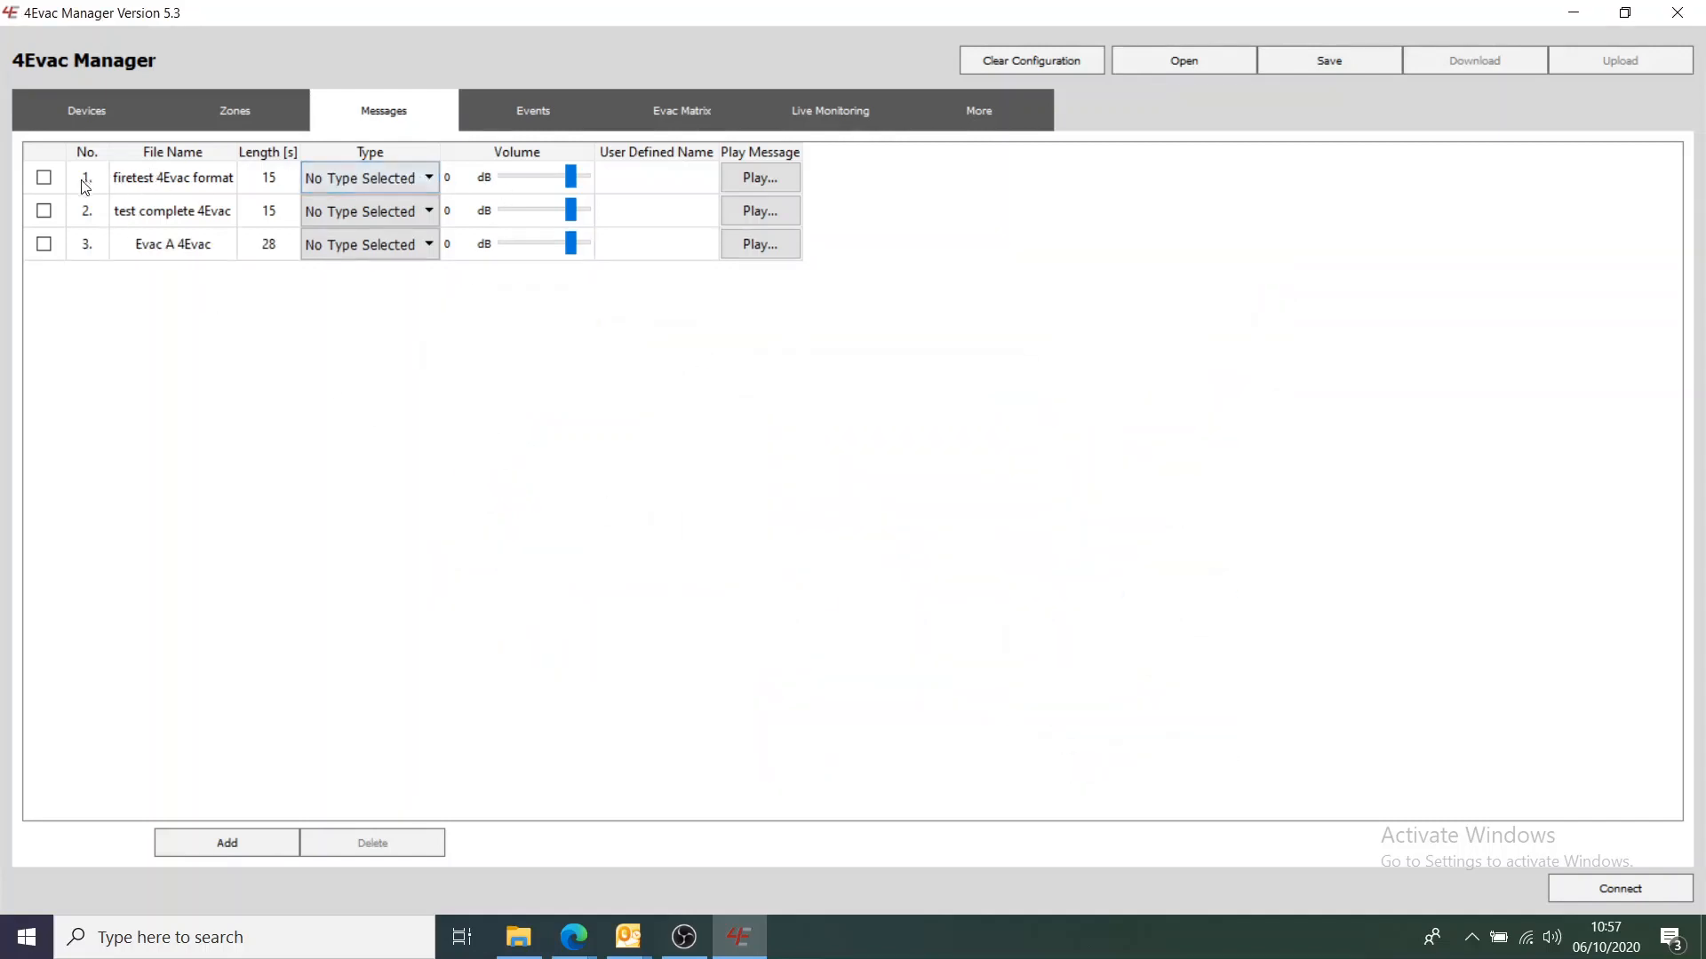
# Set message 1 to type General 1 at -9 dB and name it Fire Test
pyautogui.click(424, 178)
pyautogui.click(398, 264)
pyautogui.moveTo(564, 177); pyautogui.dragTo(555, 179)
pyautogui.click(678, 180)
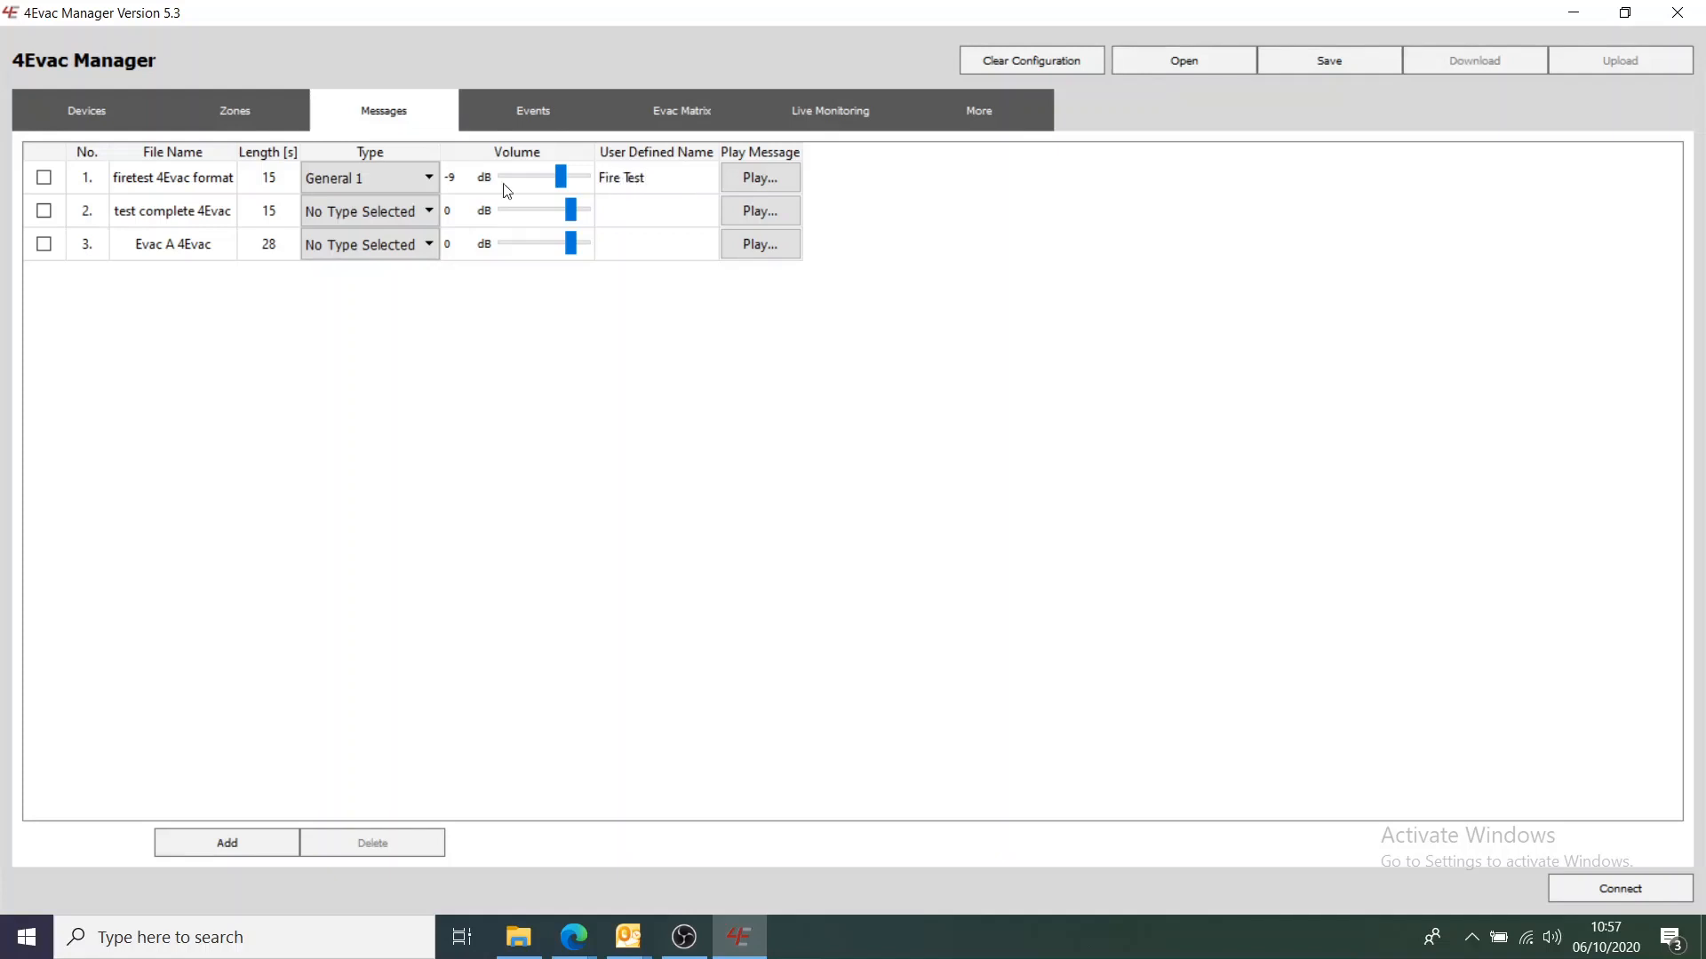
# Set message 2 to type General 2 at -9 dB and name it Test Complete
pyautogui.click(393, 210)
pyautogui.click(391, 304)
pyautogui.moveTo(570, 219); pyautogui.dragTo(566, 219)
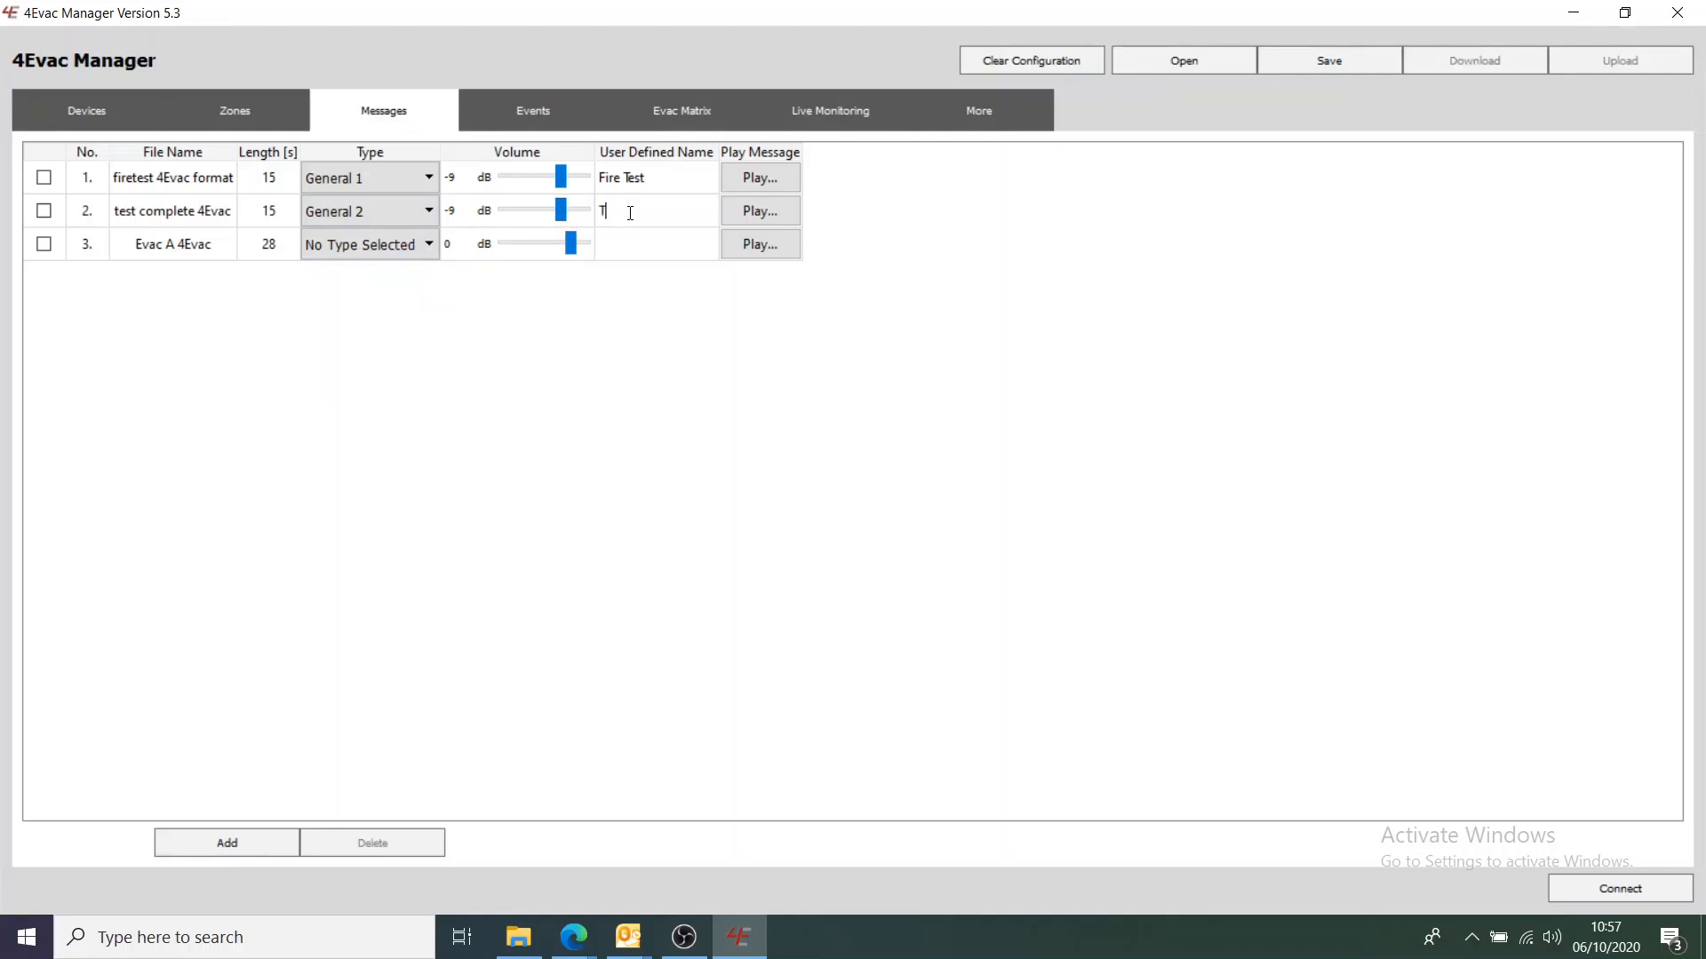
pyautogui.click(630, 212)
pyautogui.write('Test Com')
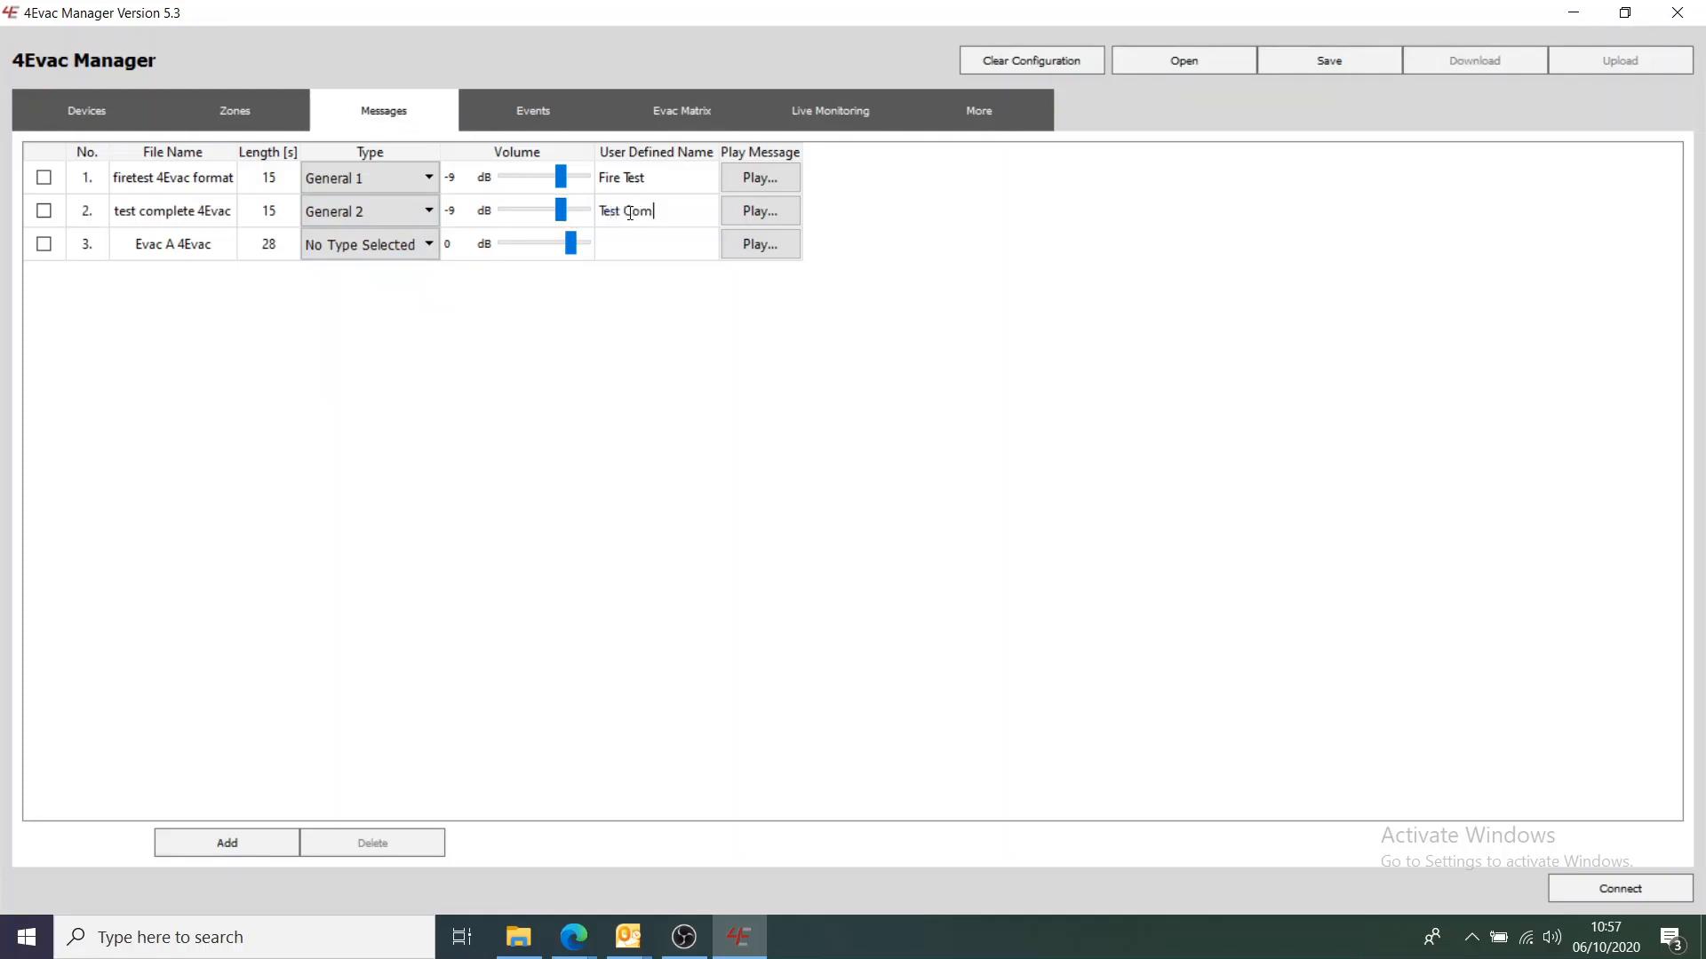